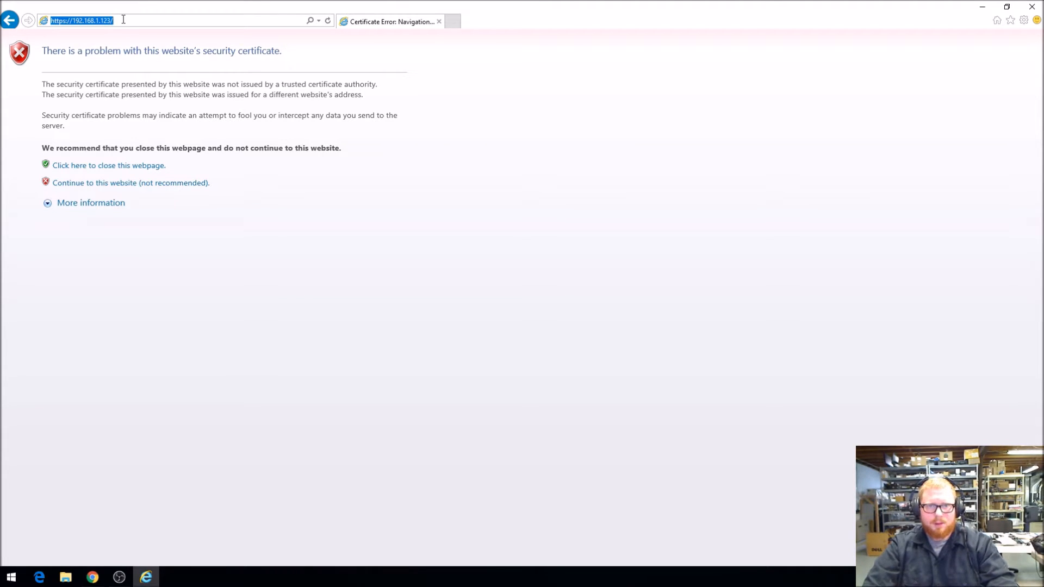
Continue to the device page at 192.168.1.123 past the certificate warning and log in with the administrator user name and password
left_click(114, 19)
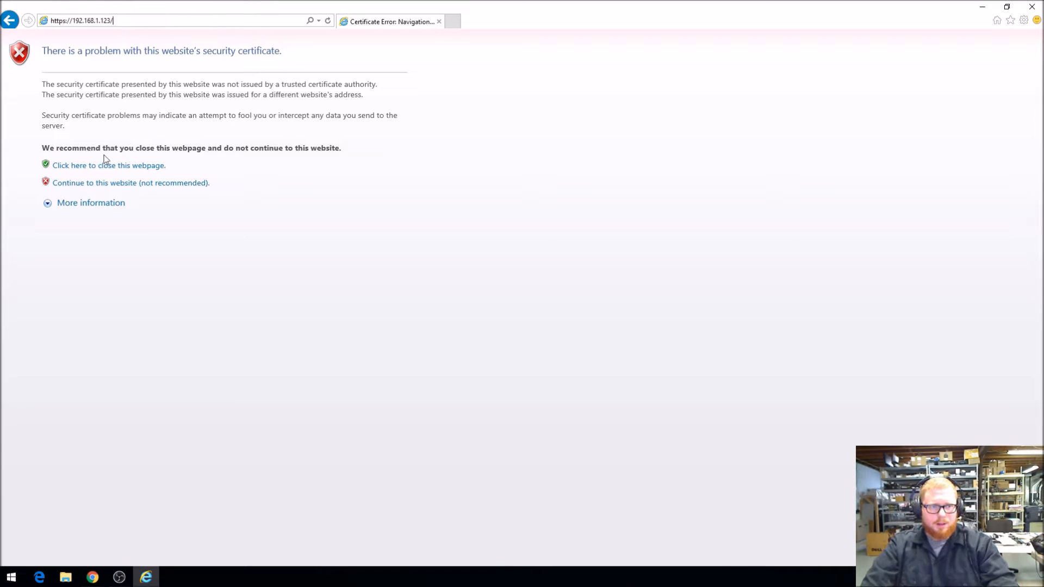
left_click(99, 185)
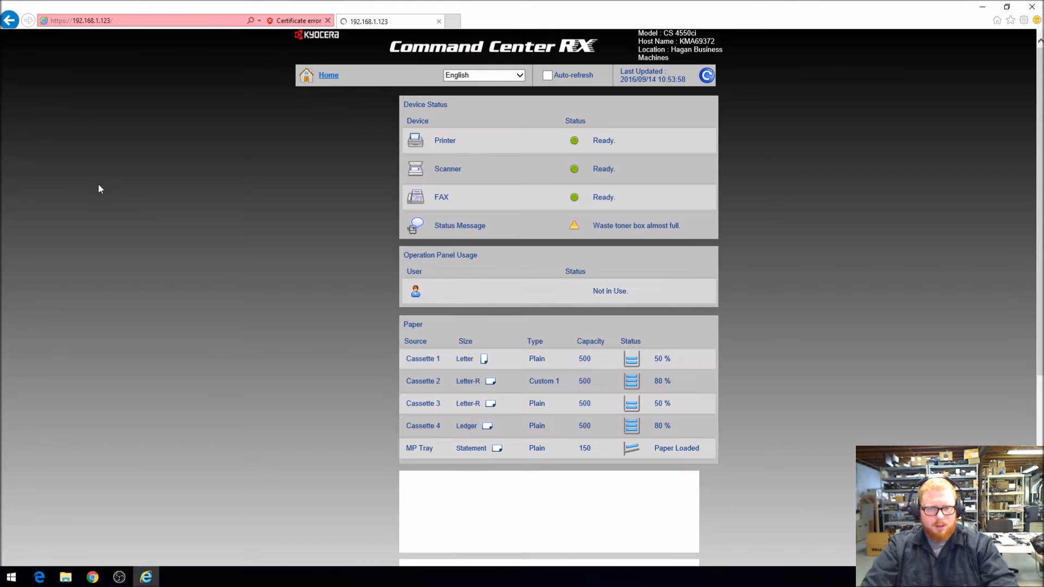
left_click(360, 131)
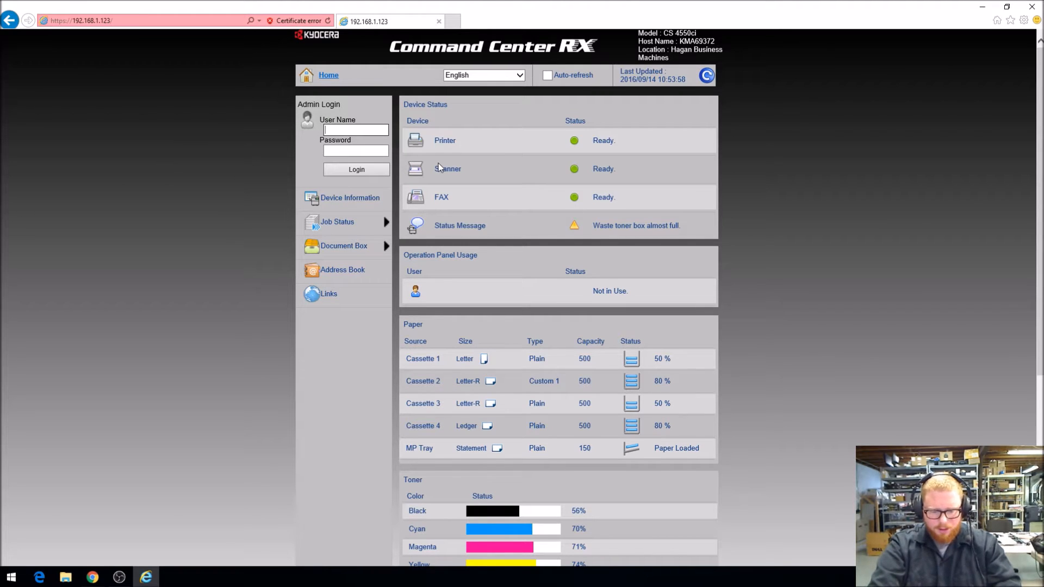
type("Admin")
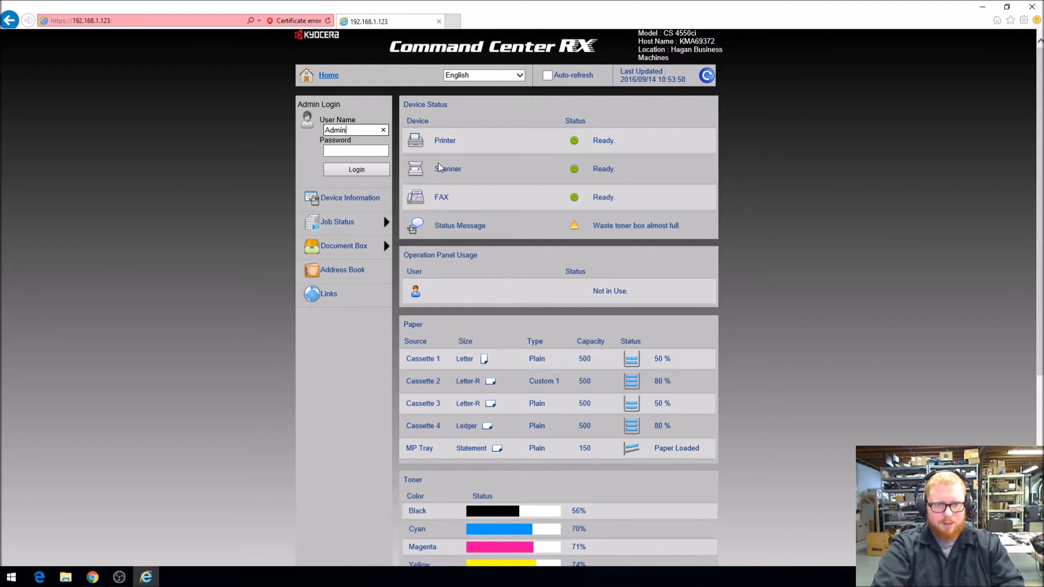
key("Tab")
type("Admin")
key("Return")
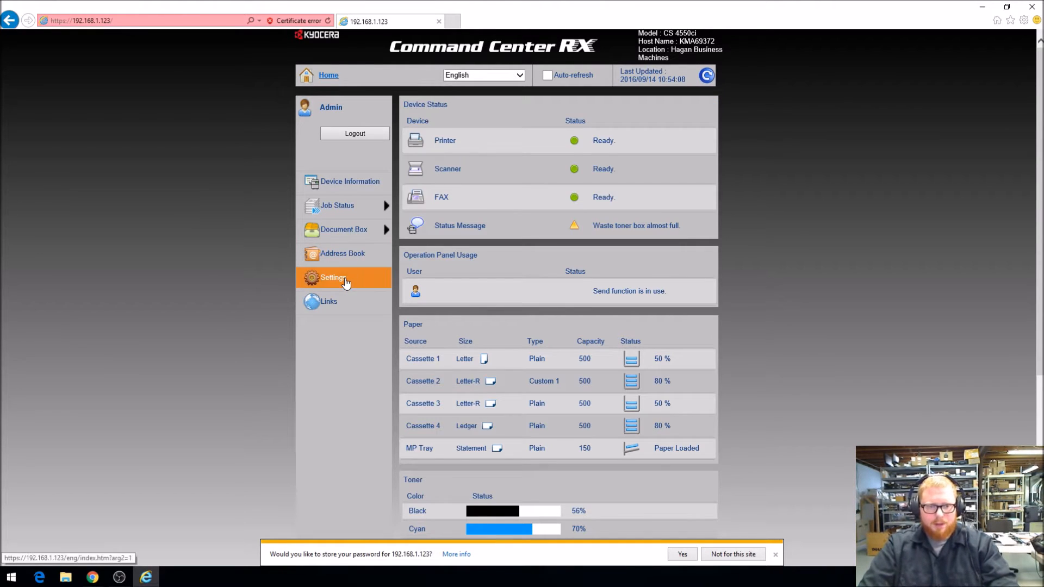
Open the basic Device Defaults in the device settings, review the Location entry and submit the page
left_click(346, 283)
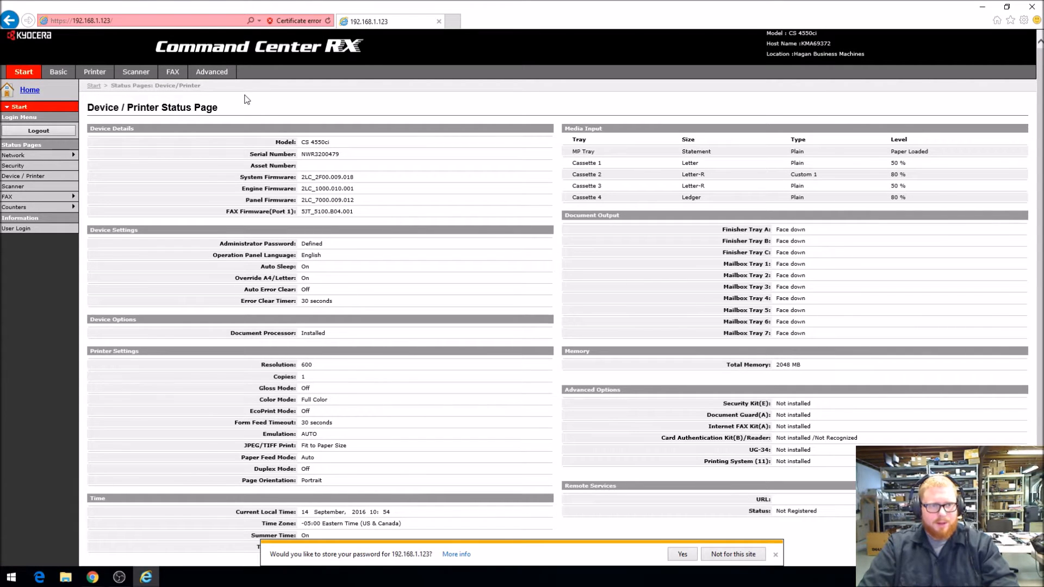
left_click(59, 73)
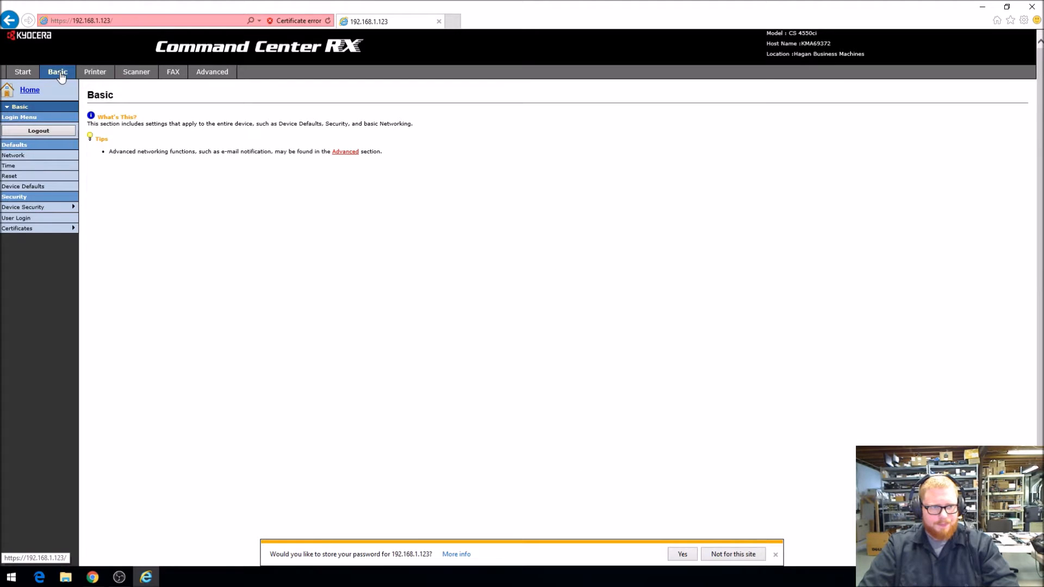
left_click(32, 188)
scroll(636, 202, "down", 1)
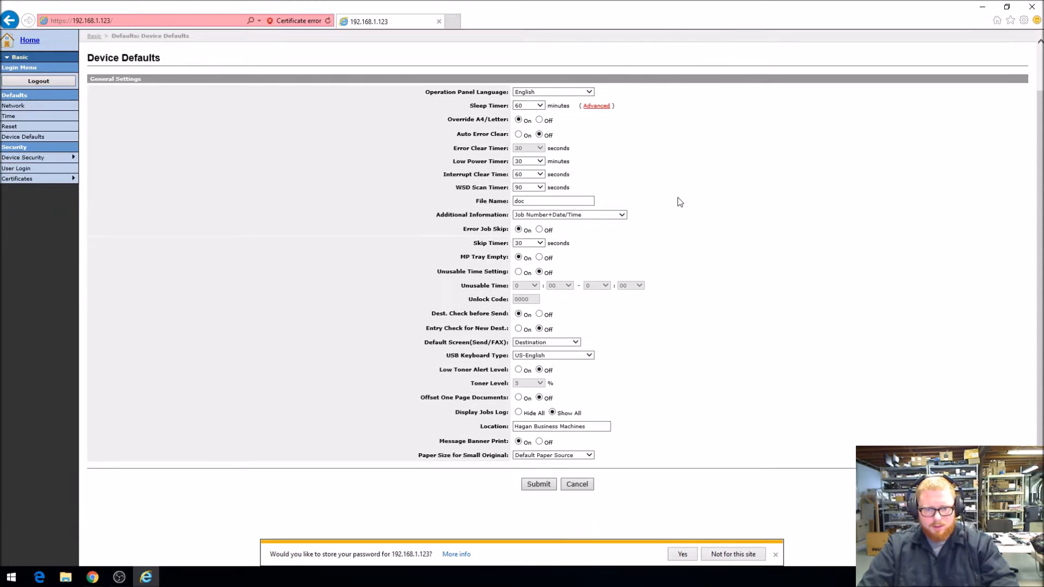
left_click_drag(598, 426, 491, 416)
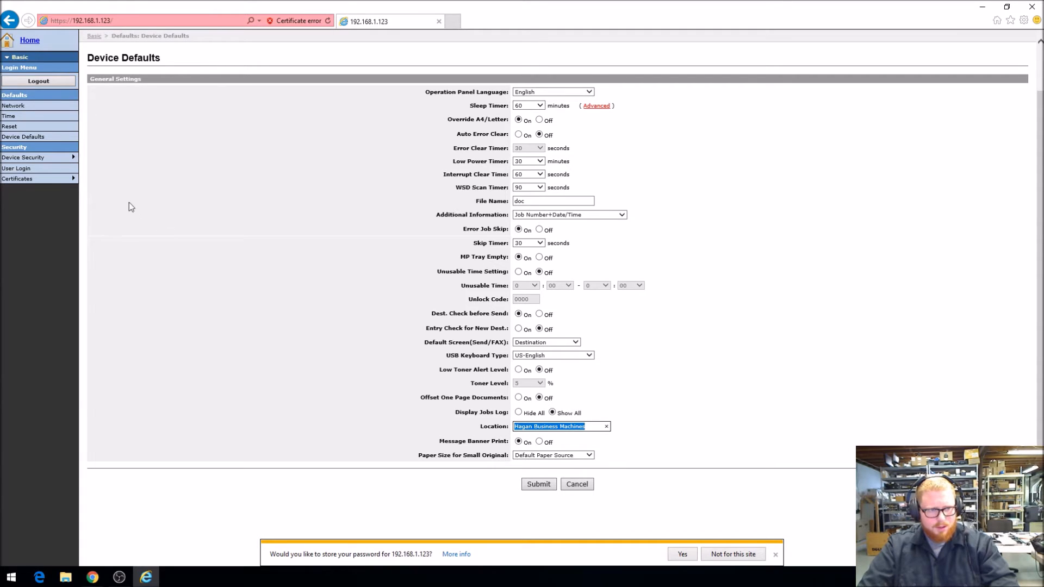
left_click(540, 484)
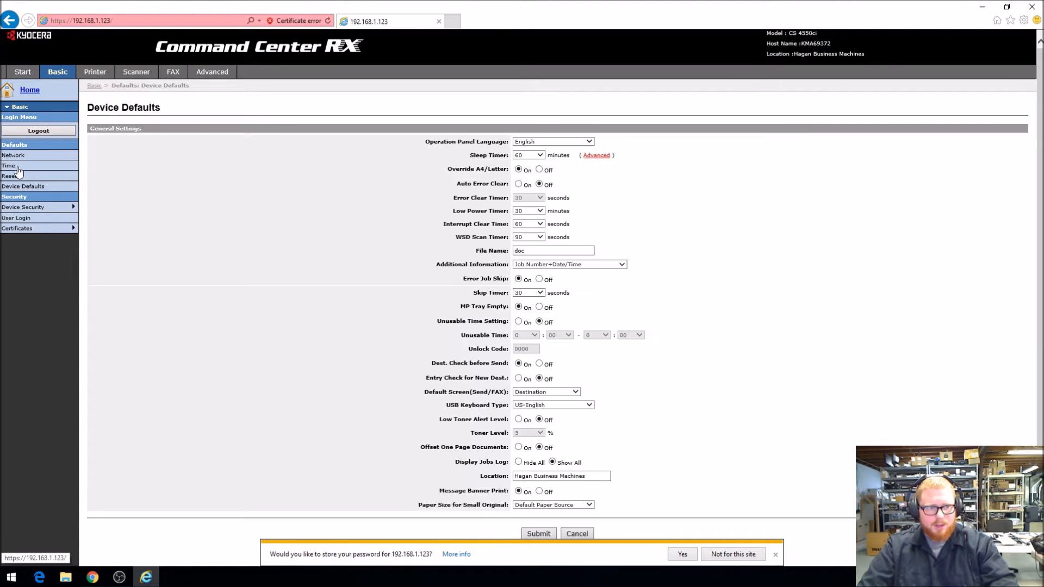
Open the basic Time settings, review the Time Server address and submit the page
left_click(16, 166)
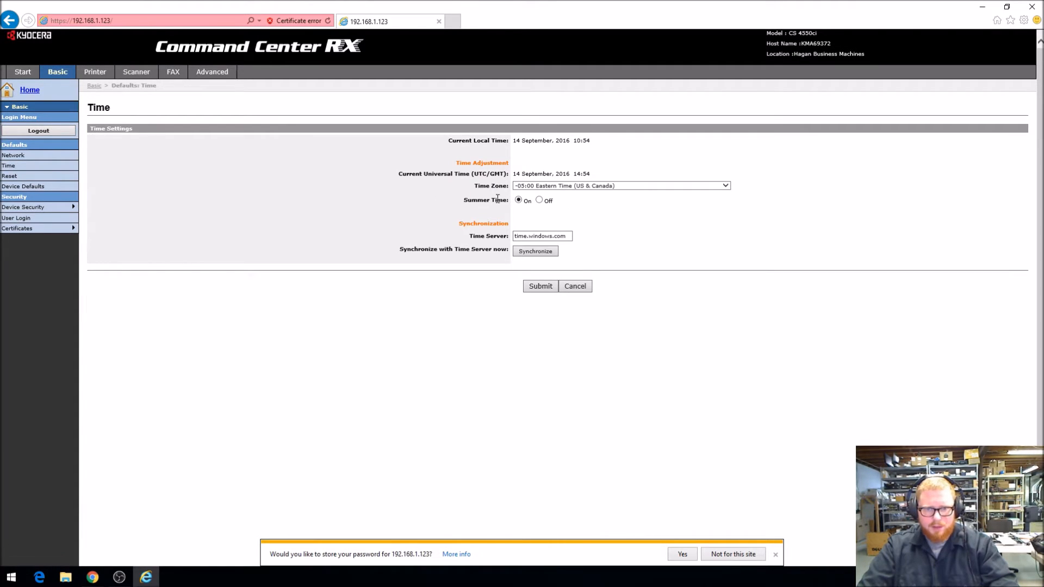
left_click(552, 236)
double_click(553, 237)
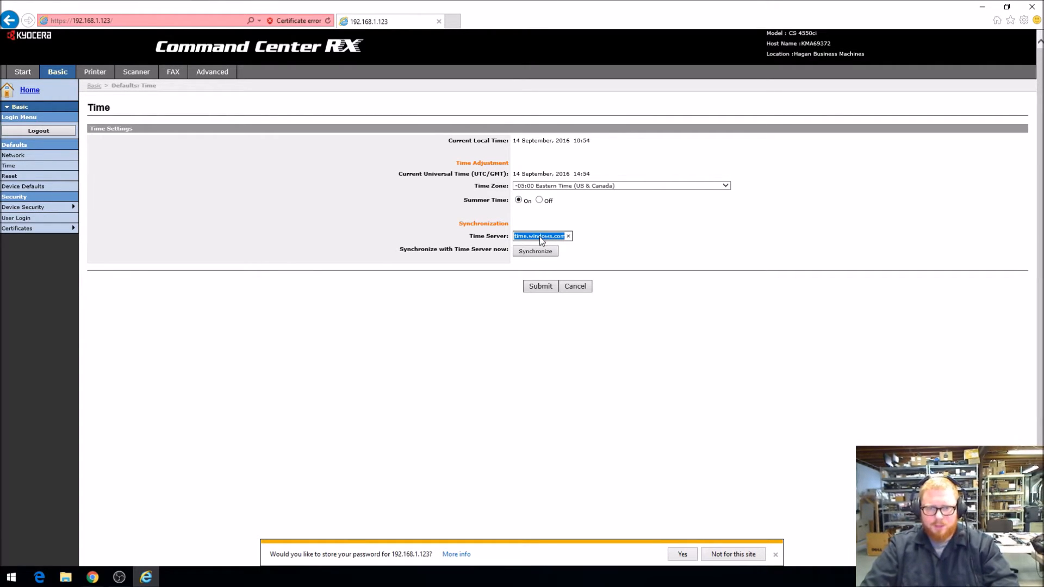
left_click(555, 238)
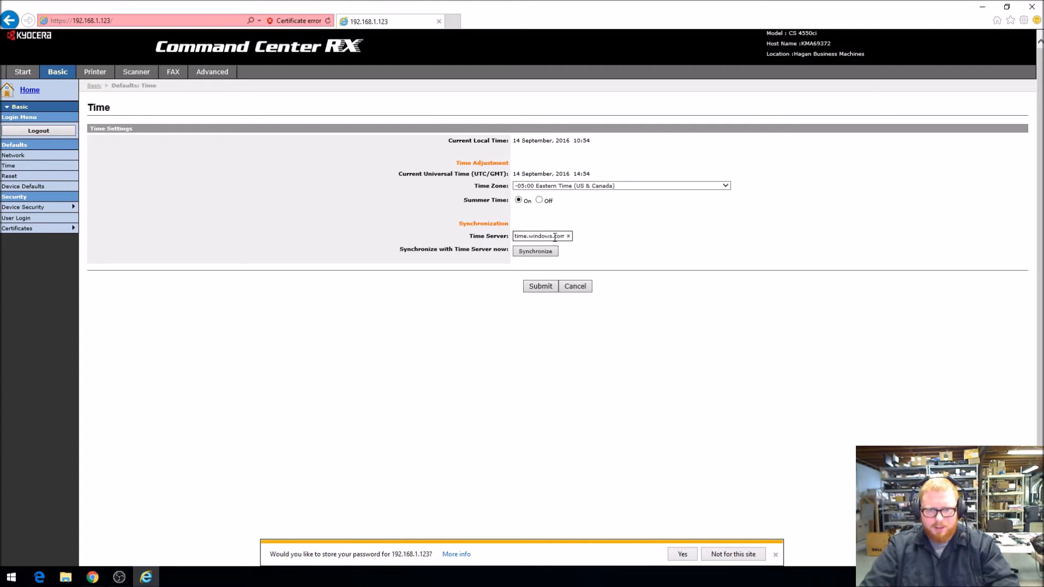
left_click(550, 286)
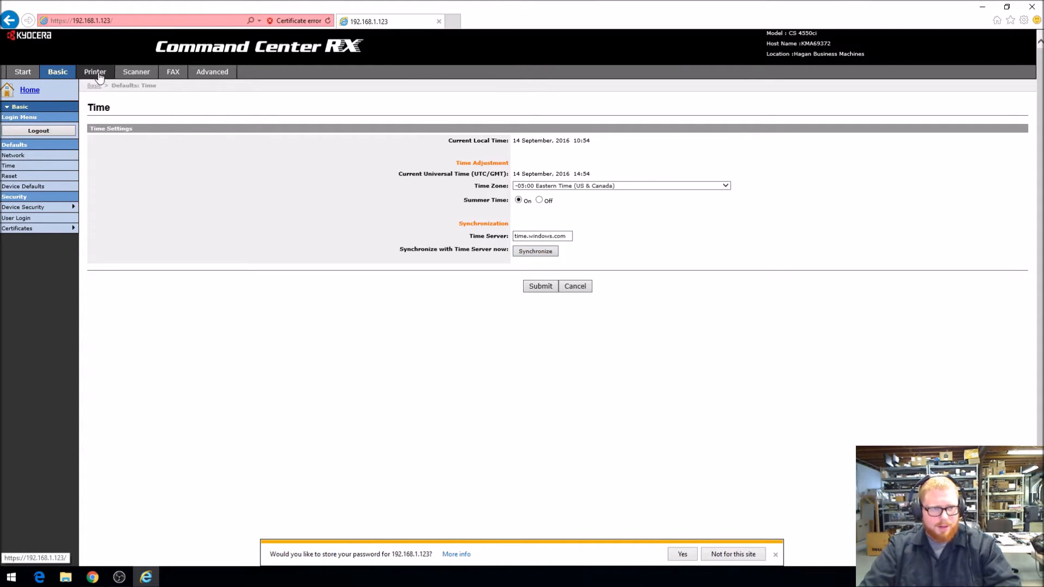
Set the scanner's e-mail template subject to "Scan from Kyocera copier do not reply" and submit it
left_click(139, 77)
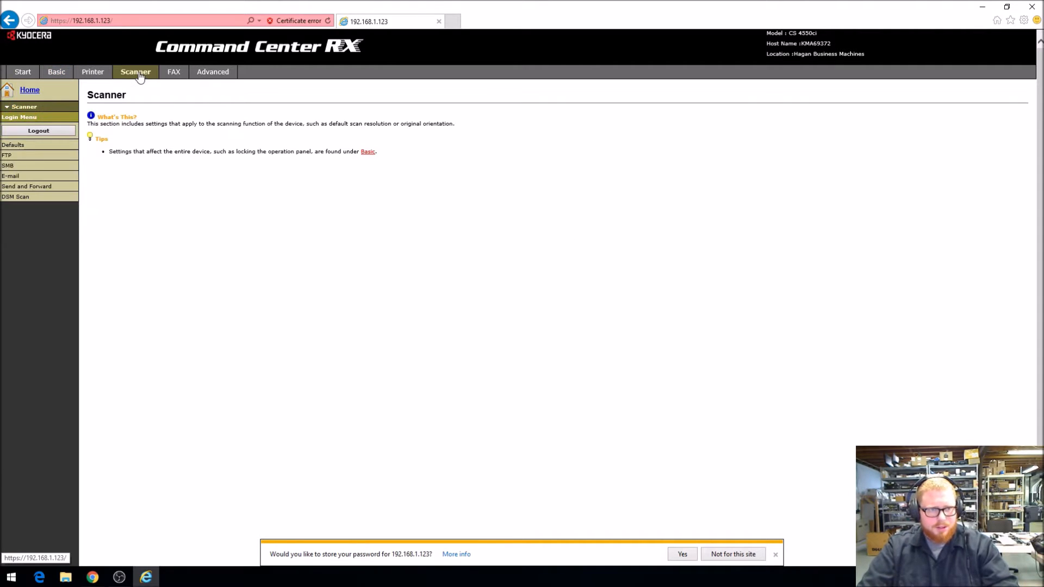
left_click(15, 177)
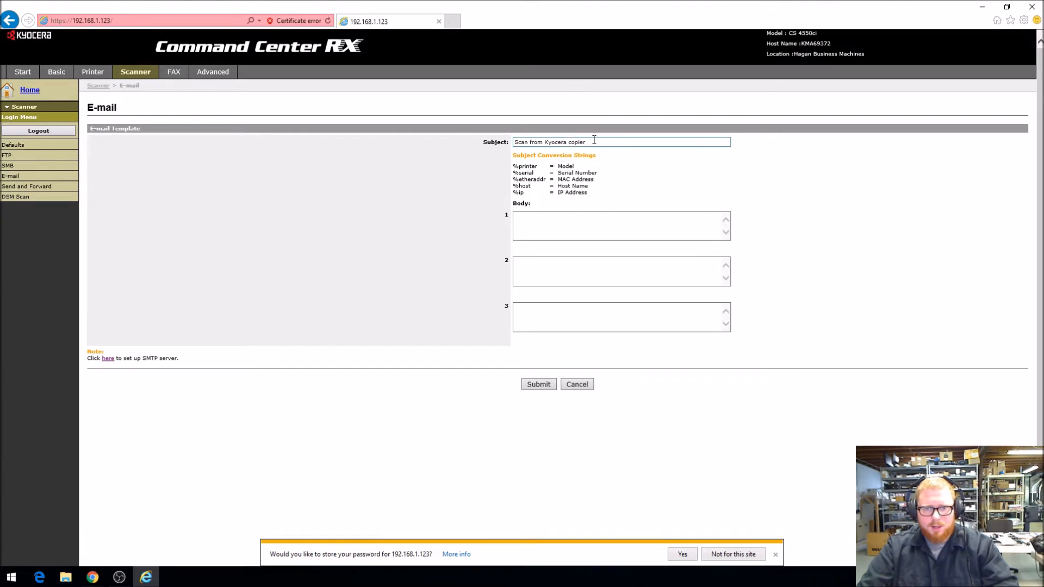
left_click_drag(589, 142, 530, 142)
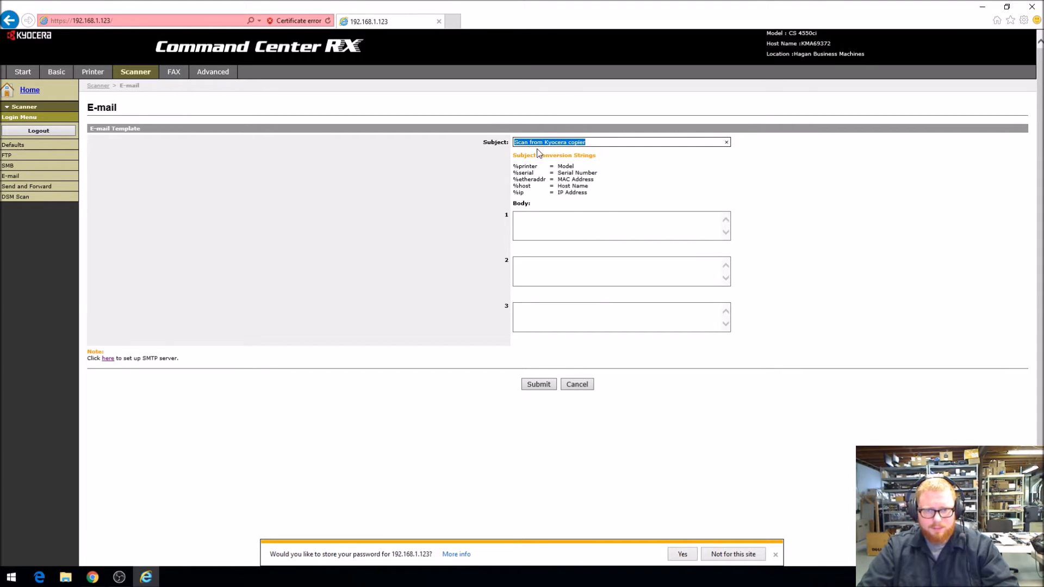
left_click(598, 142)
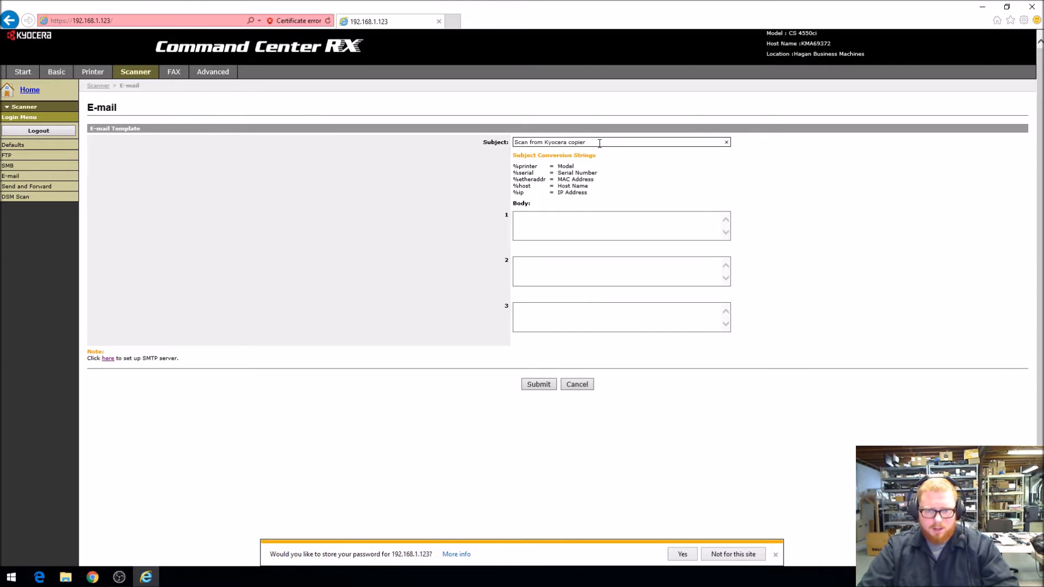
type("do not repl")
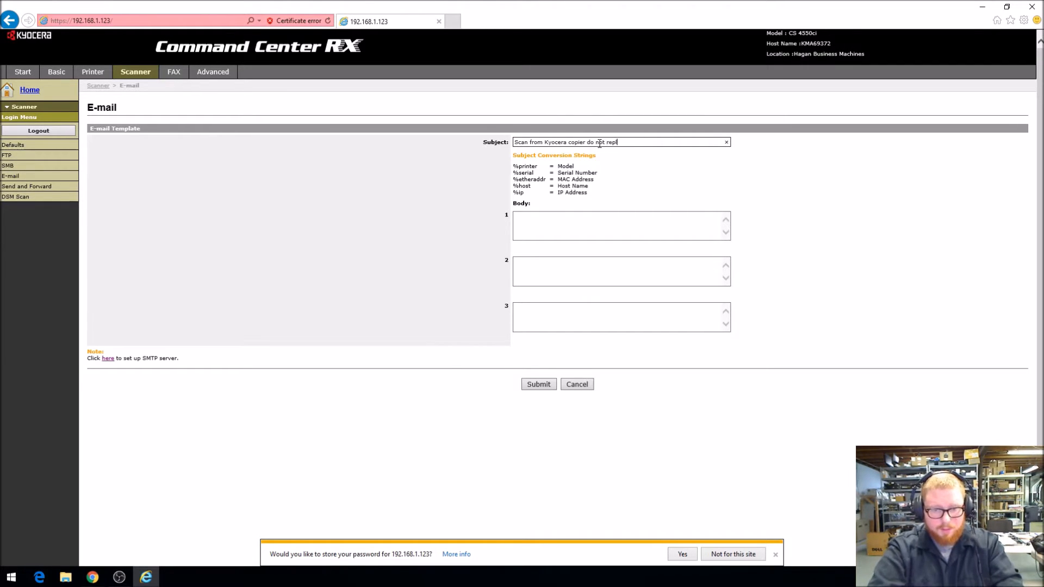
type("y")
left_click(551, 384)
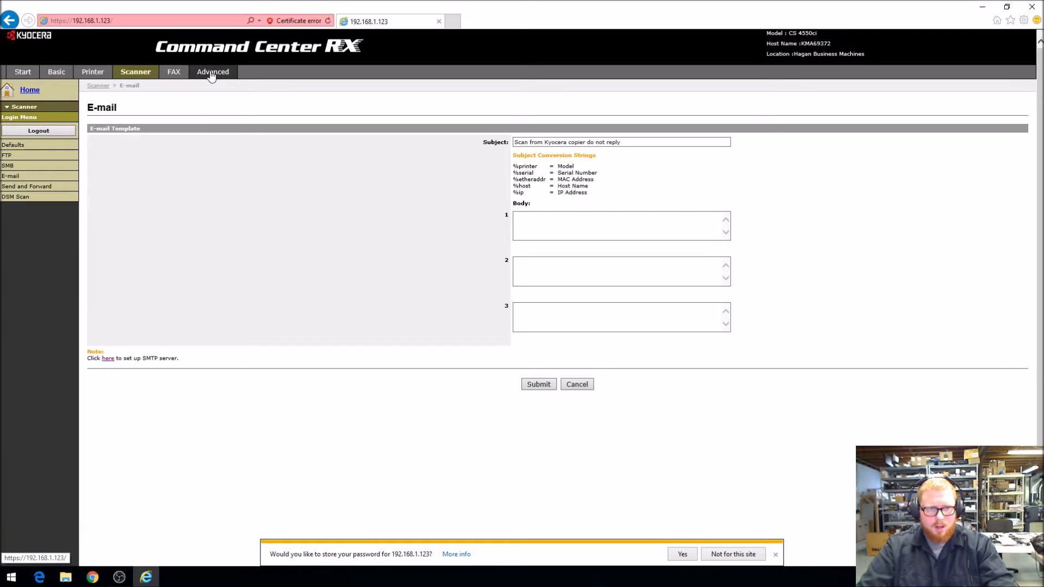
Review the local fax number in the FAX Defaults, set Monitor Volume to Off and submit the settings
left_click(172, 74)
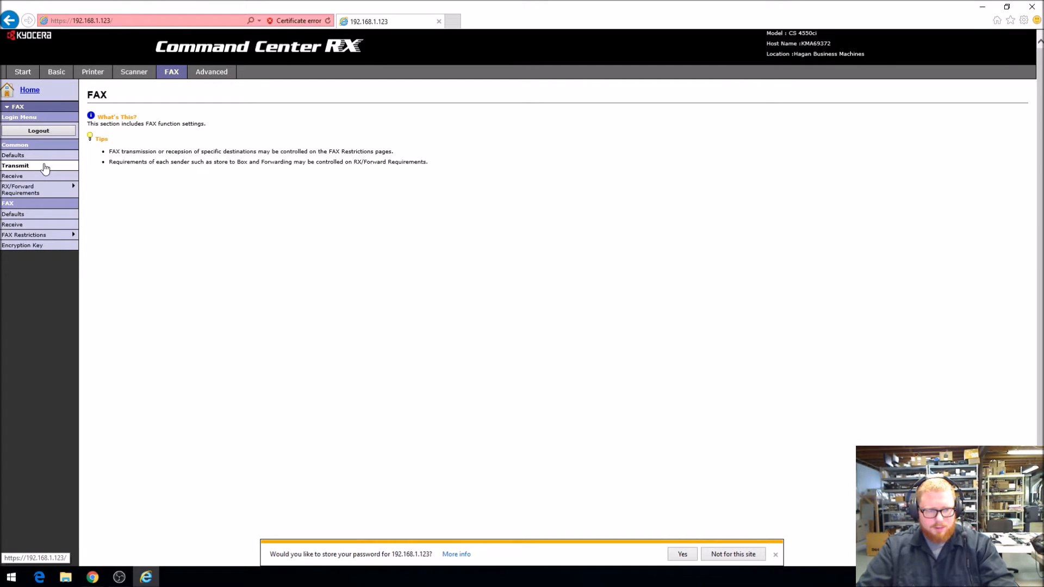
left_click(45, 167)
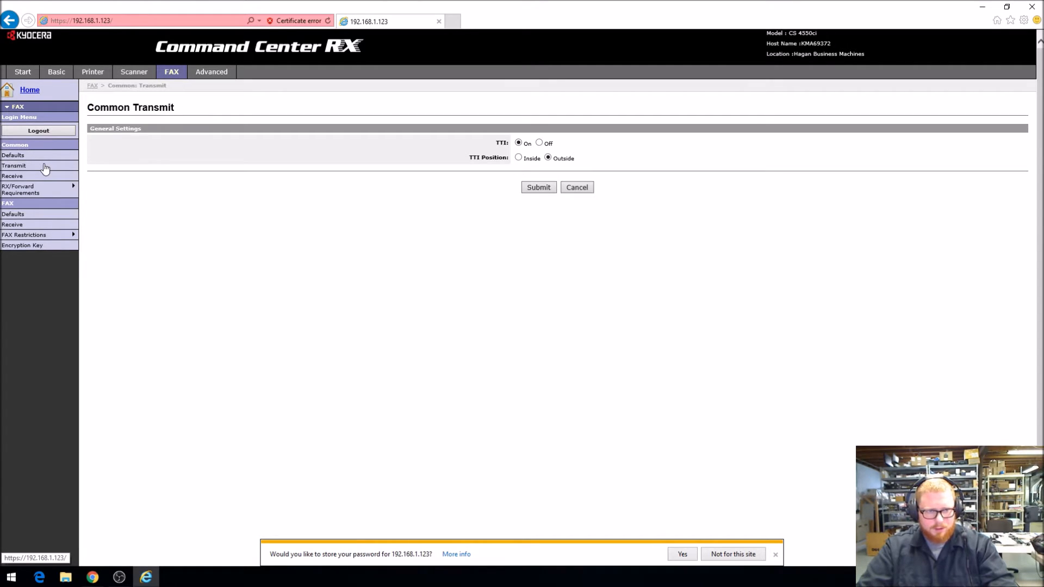
left_click(33, 216)
left_click_drag(558, 142, 505, 136)
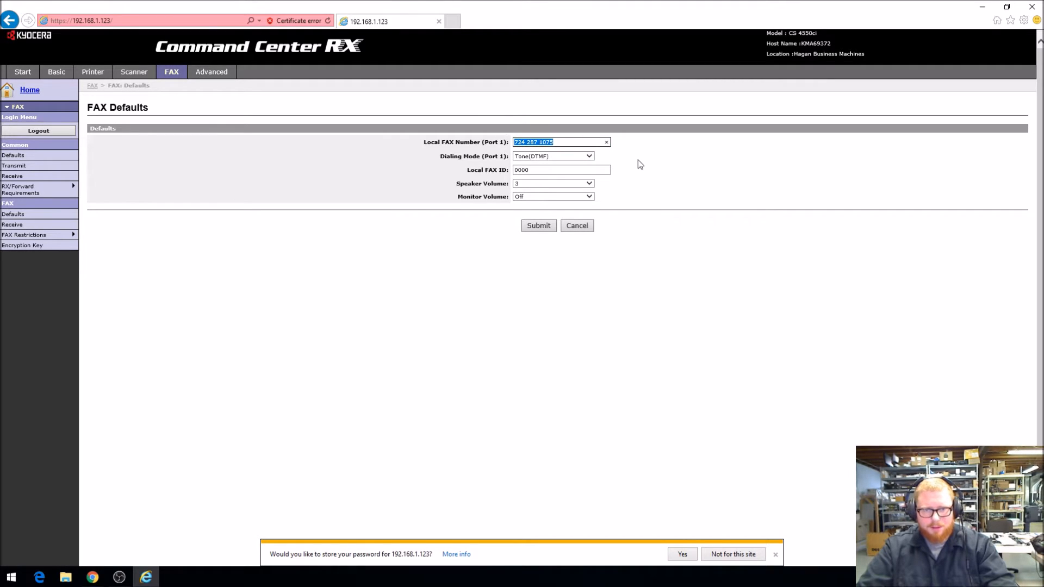
left_click(525, 143)
double_click(535, 142)
left_click(544, 143)
left_click(570, 143)
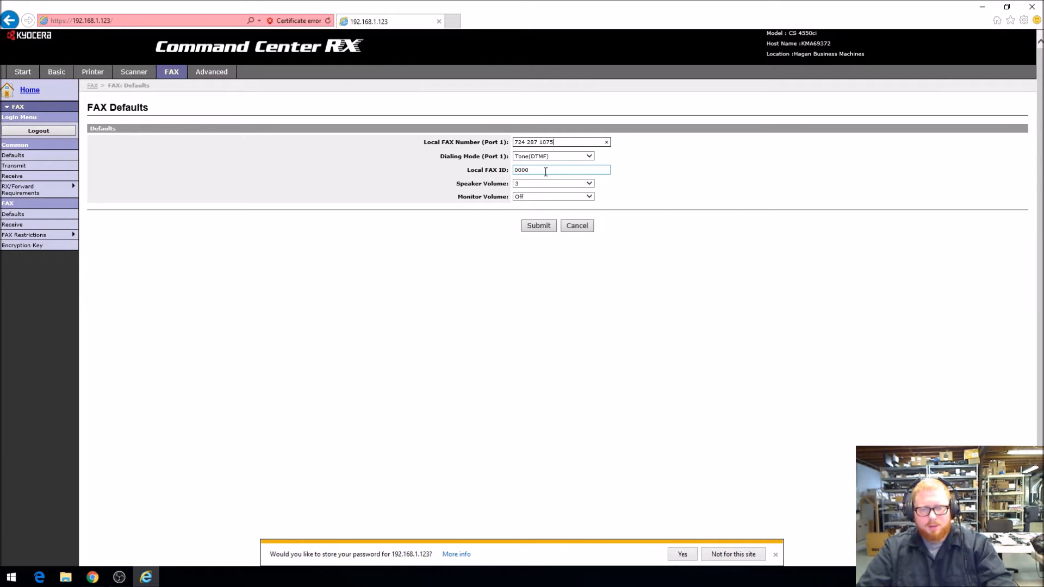
left_click(549, 196)
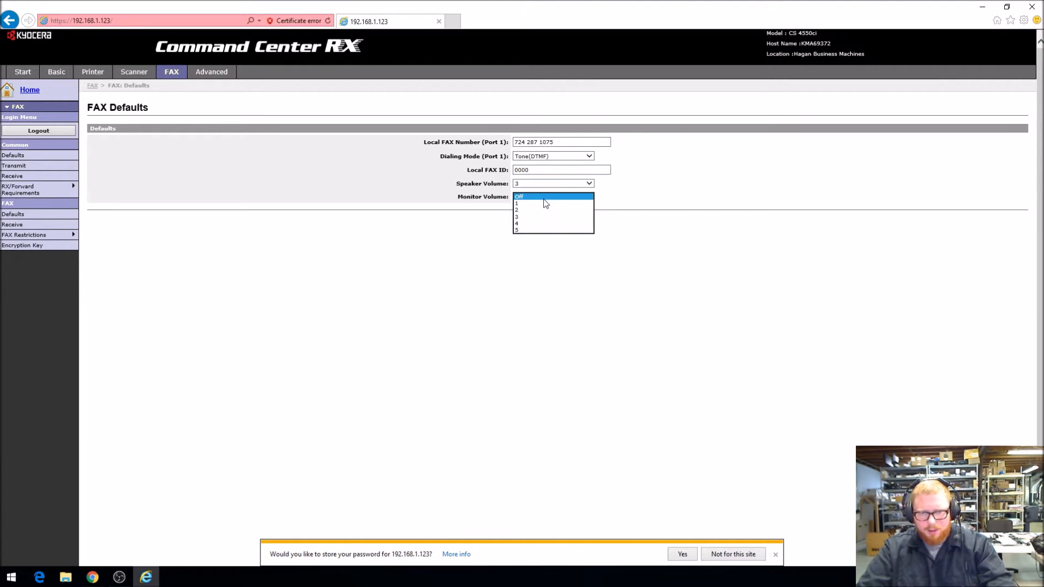
left_click(546, 197)
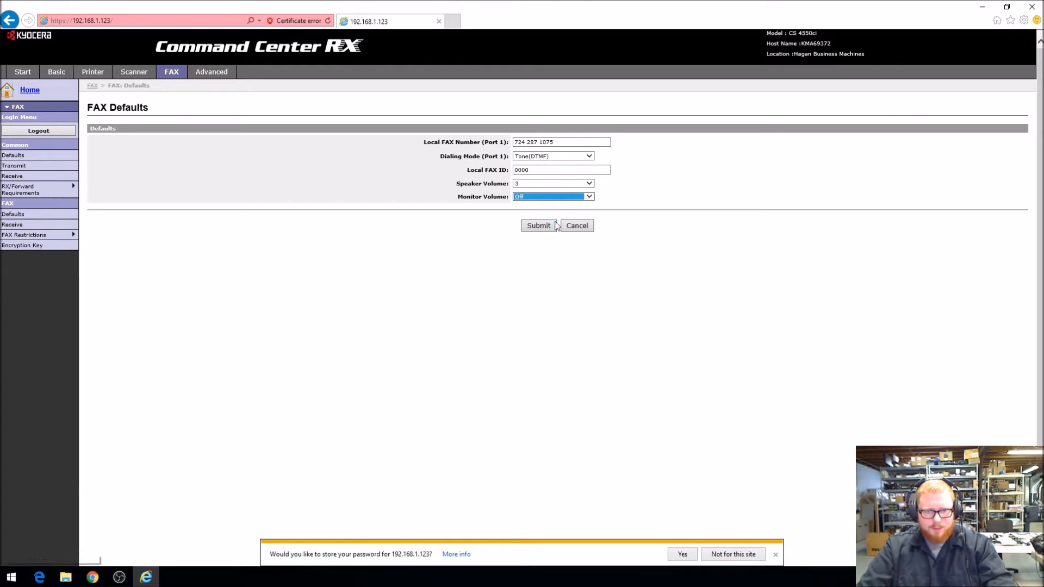
left_click(541, 226)
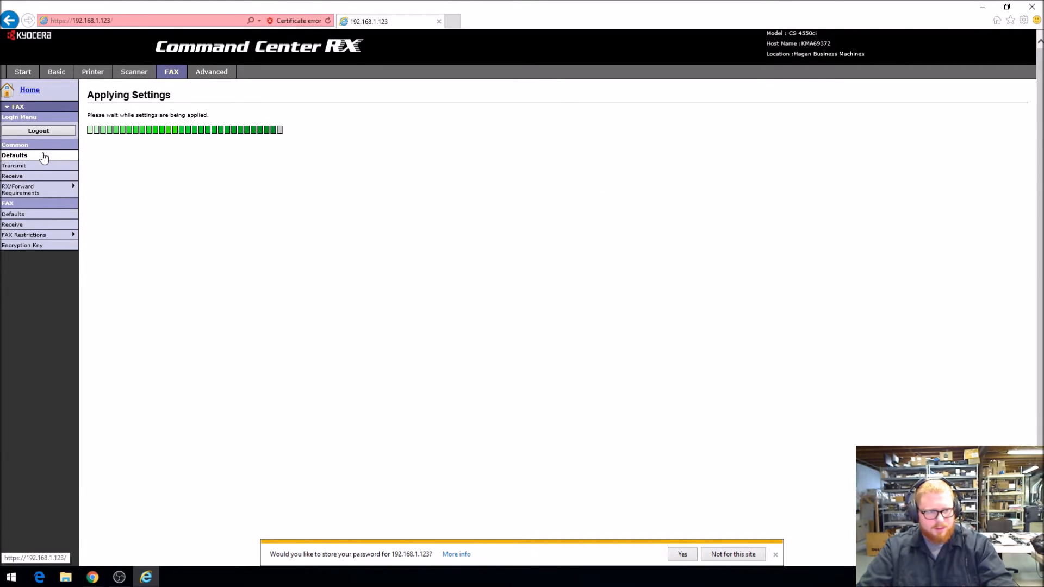
Examine the Local FAX Name in the fax Common Defaults
left_click(41, 157)
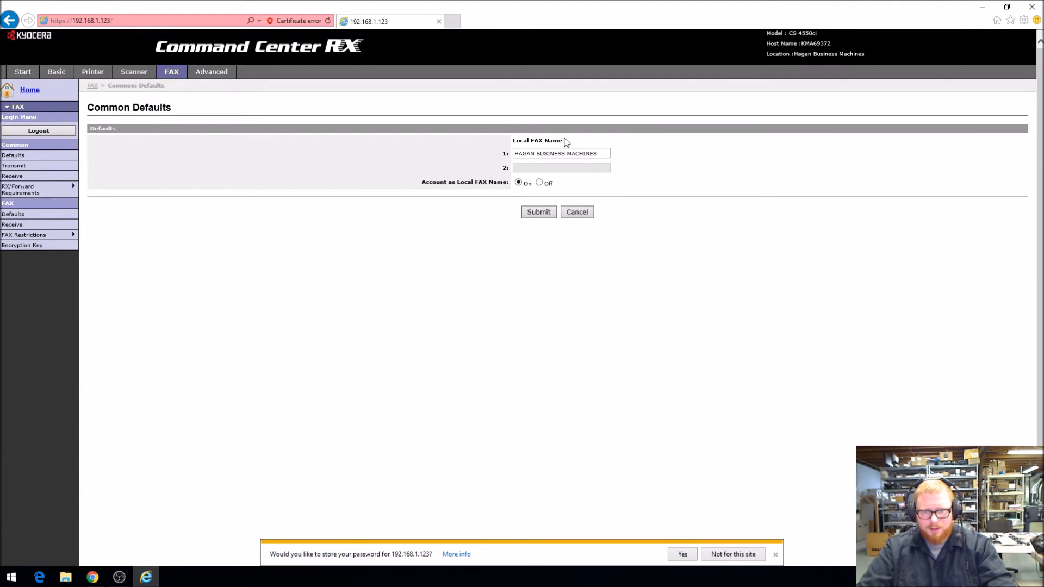
left_click_drag(602, 157, 499, 152)
left_click(538, 156)
left_click(572, 157)
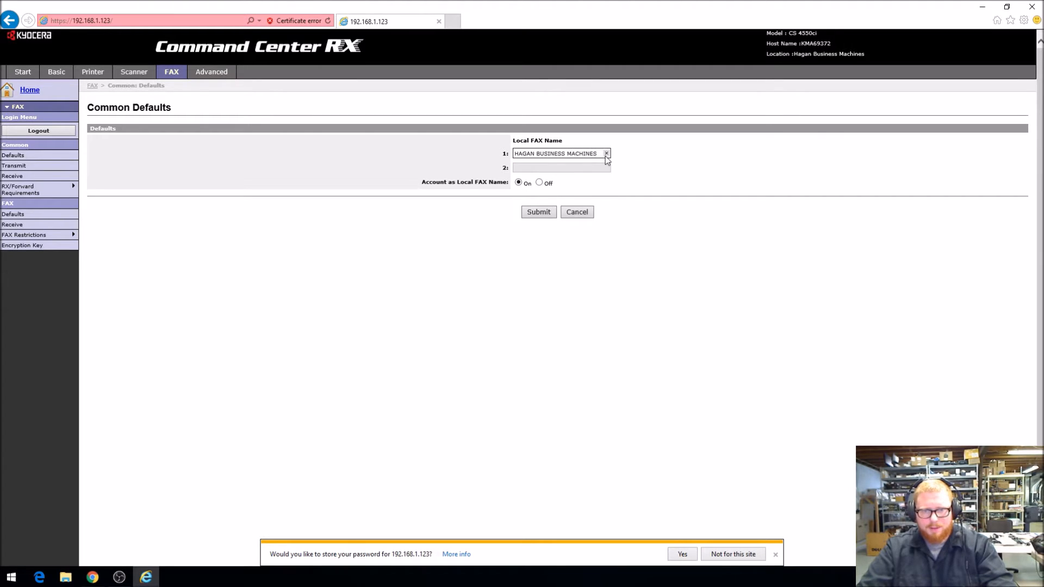
mouse_move(54, 188)
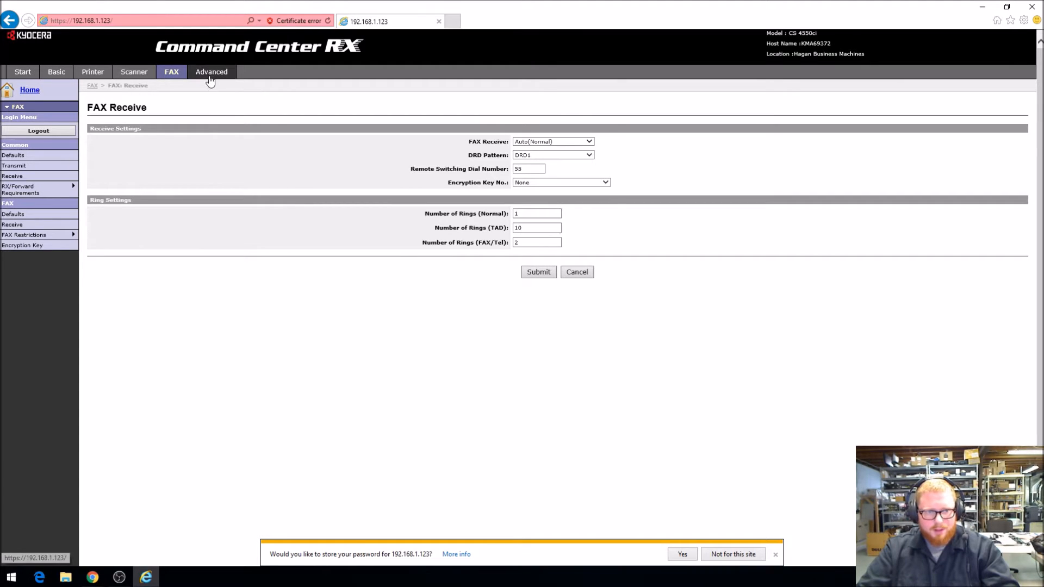
Open the advanced TCP/IP General settings and set DHCP/BOOTP to Off for IPv4
left_click(210, 73)
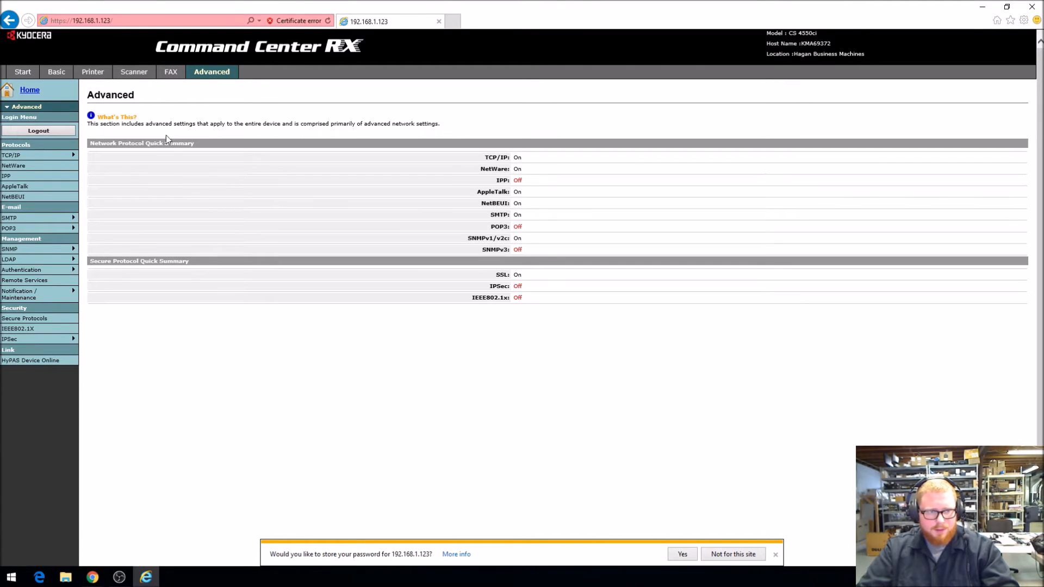
mouse_move(70, 158)
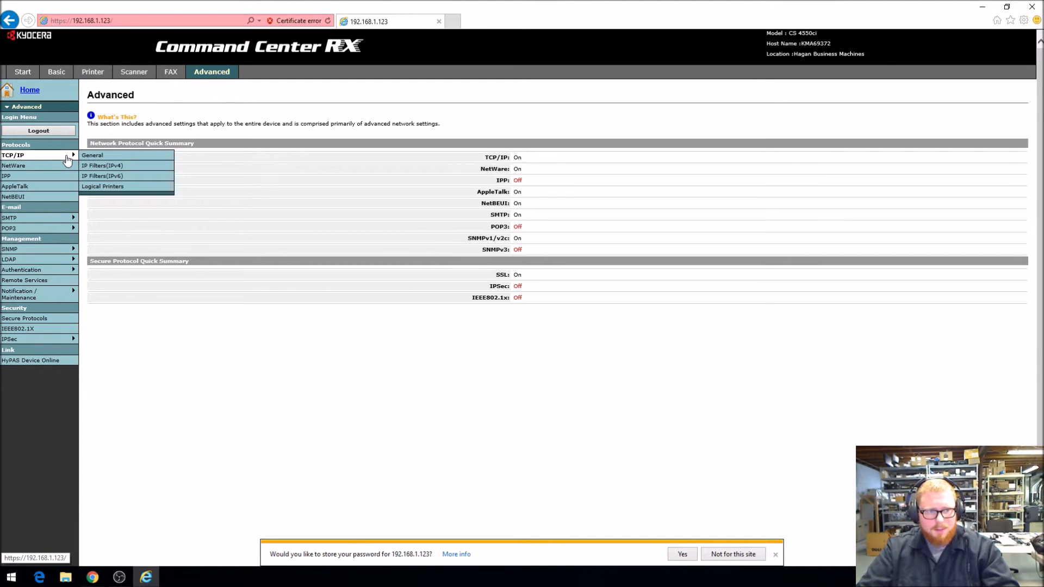
left_click(68, 159)
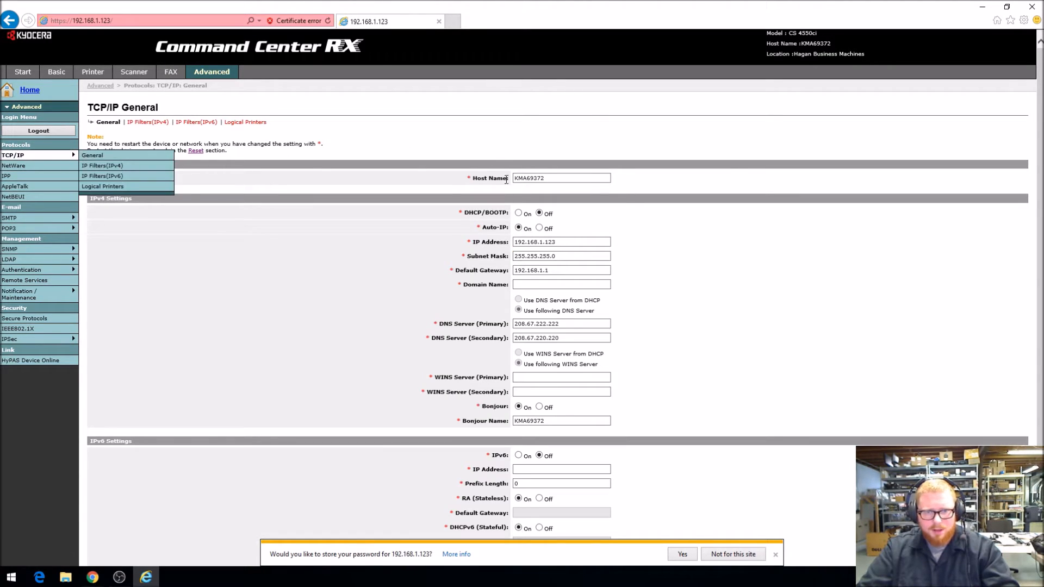
left_click(518, 213)
left_click(539, 213)
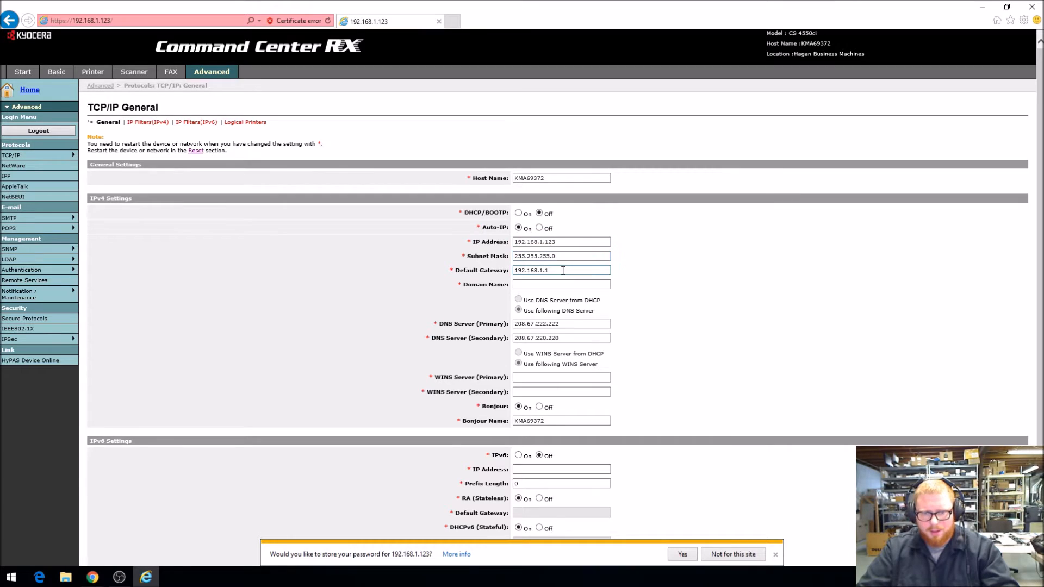
Examine the primary DNS server address in the IPv4 settings
scroll(563, 270, "down", 1)
left_click(571, 250)
left_click_drag(571, 252, 517, 251)
left_click(574, 251)
left_click(577, 255)
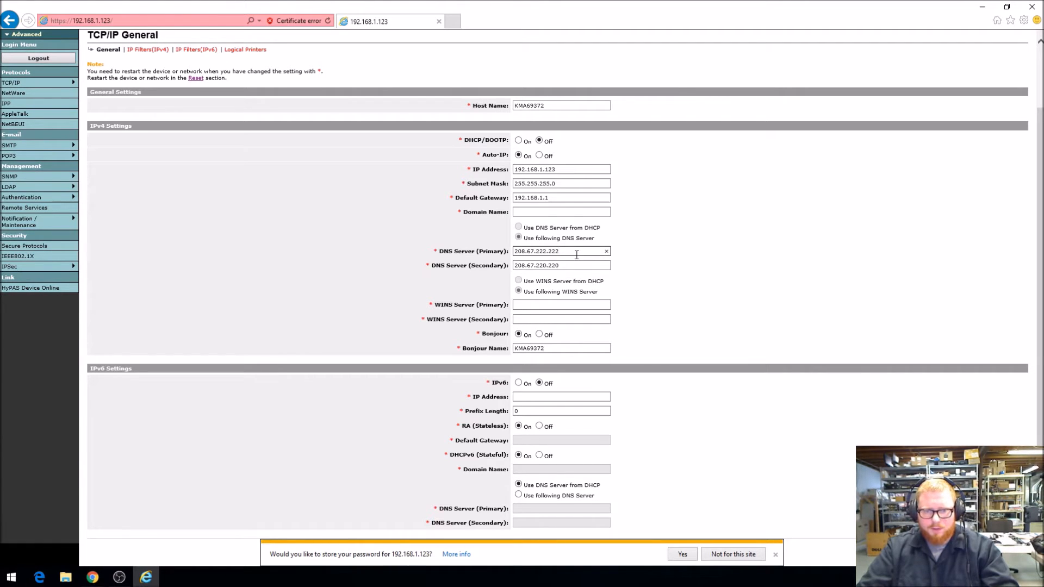
Examine the primary and secondary DNS servers and the default gateway in the IPv4 settings
left_click_drag(559, 252, 502, 245)
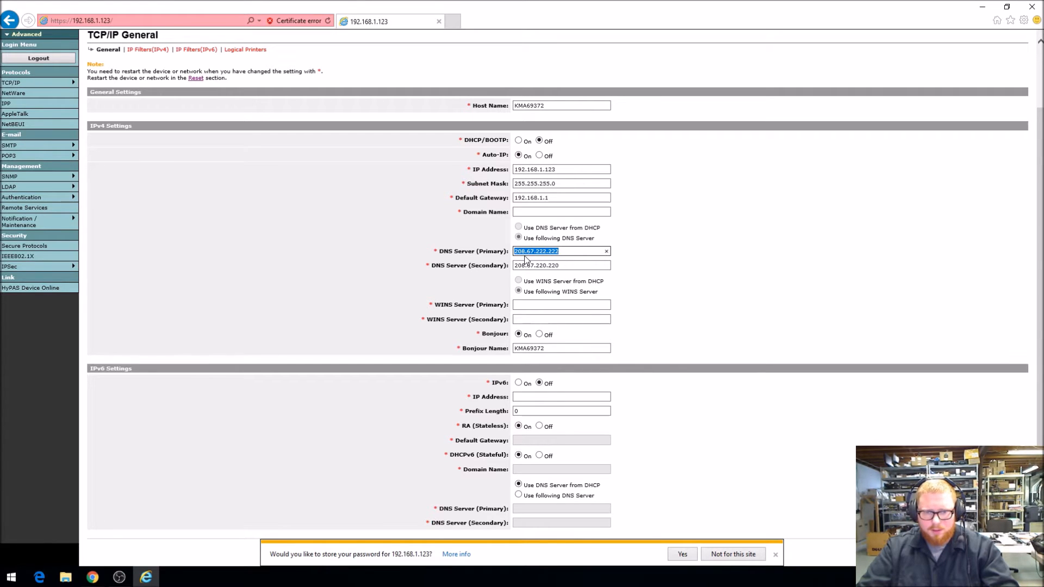
left_click(566, 253)
left_click(569, 265)
double_click(569, 266)
left_click(563, 269)
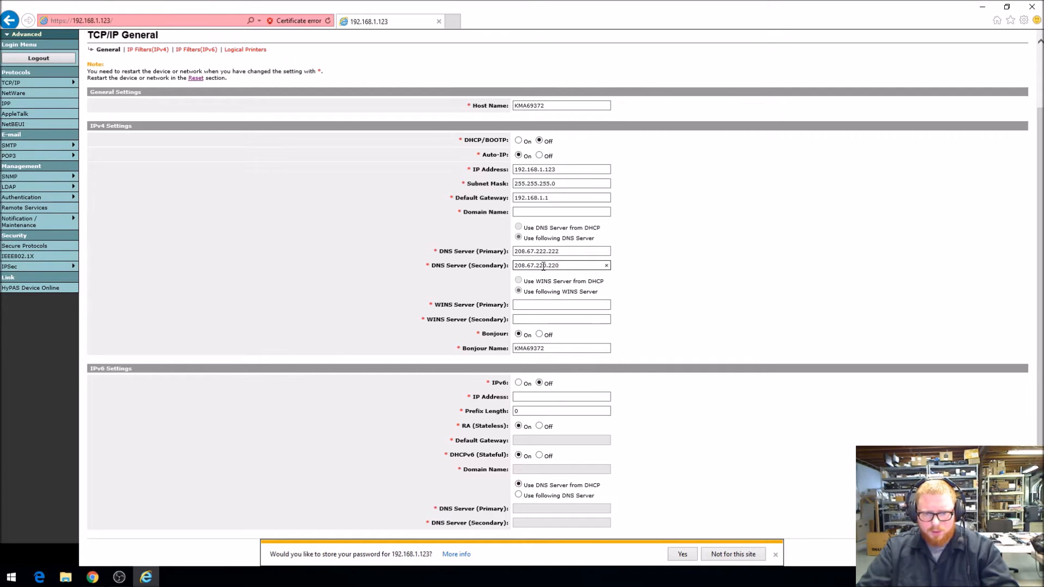
left_click(564, 252)
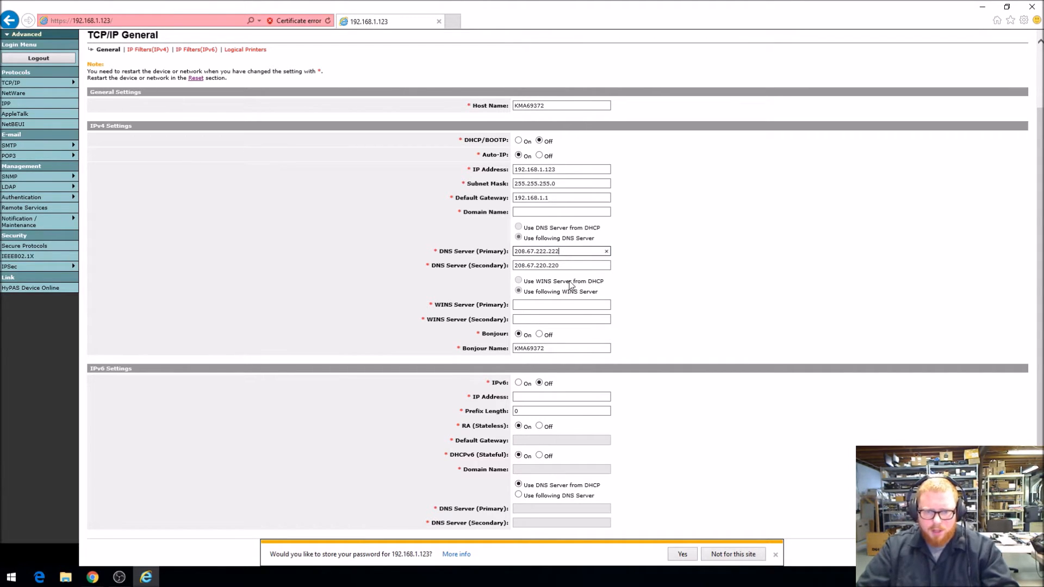
left_click(552, 197)
double_click(552, 197)
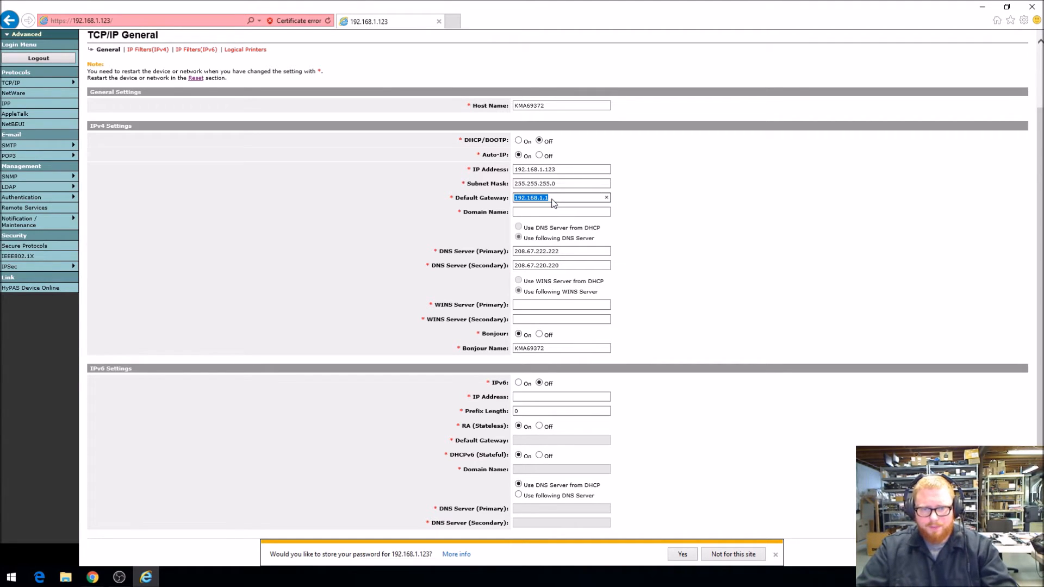
left_click(568, 253)
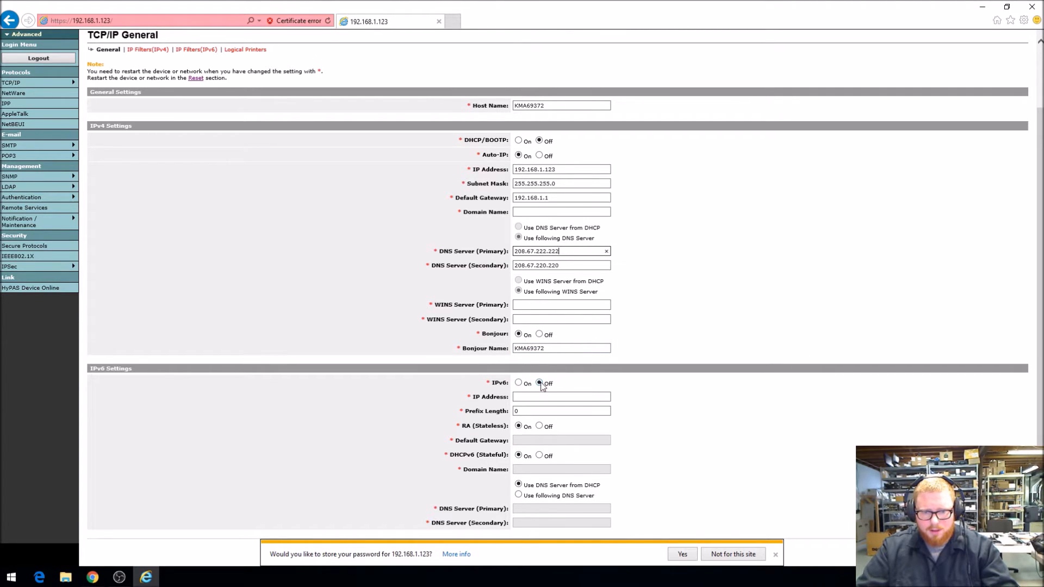
Dismiss the browser's offer to store the password and submit the TCP/IP General settings
scroll(570, 339, "up", 2)
left_click(775, 555)
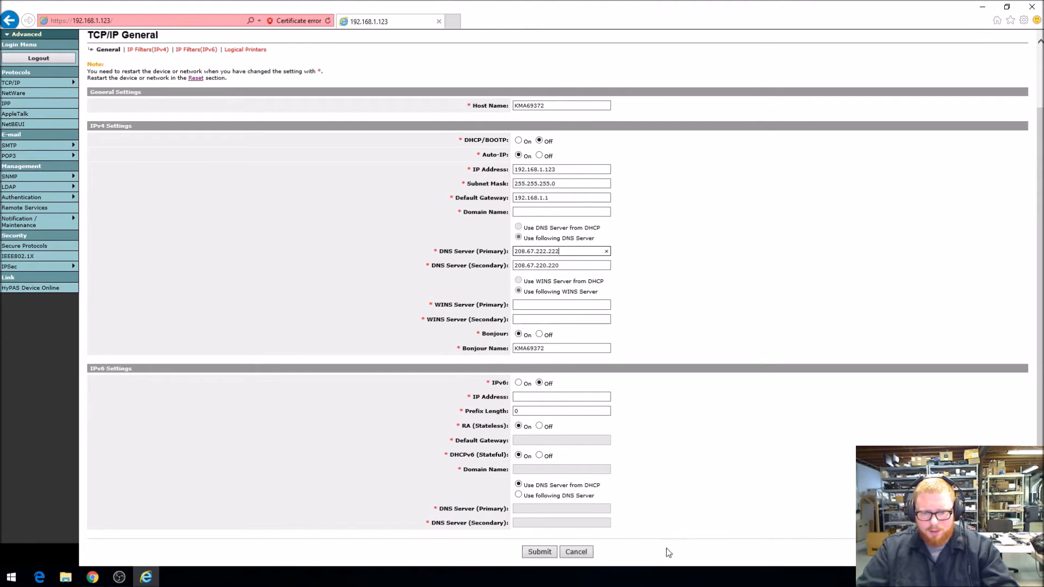
left_click(537, 549)
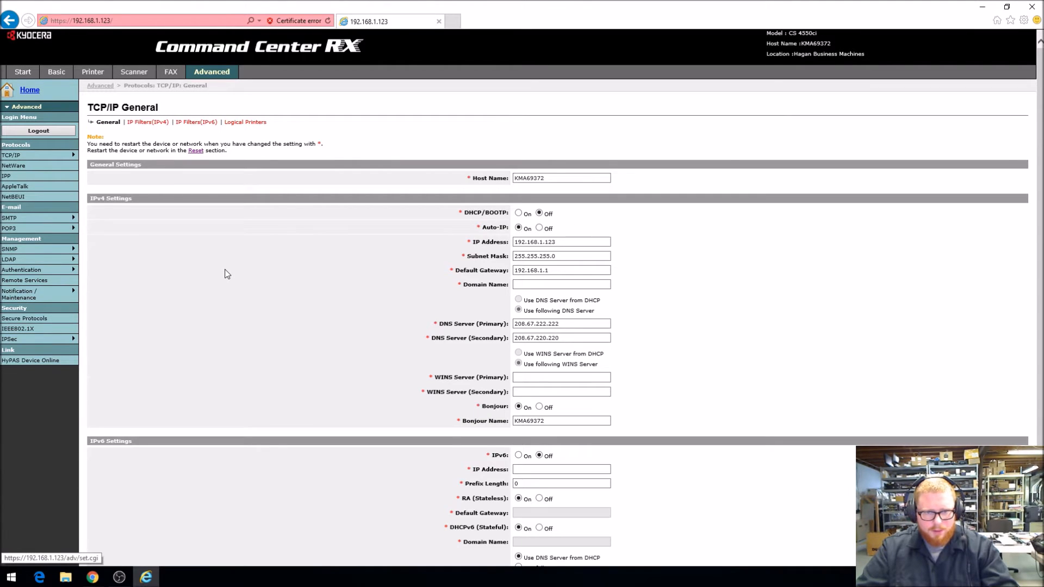
Open the SMTP General settings and examine the SMTP port number and server name
mouse_move(57, 158)
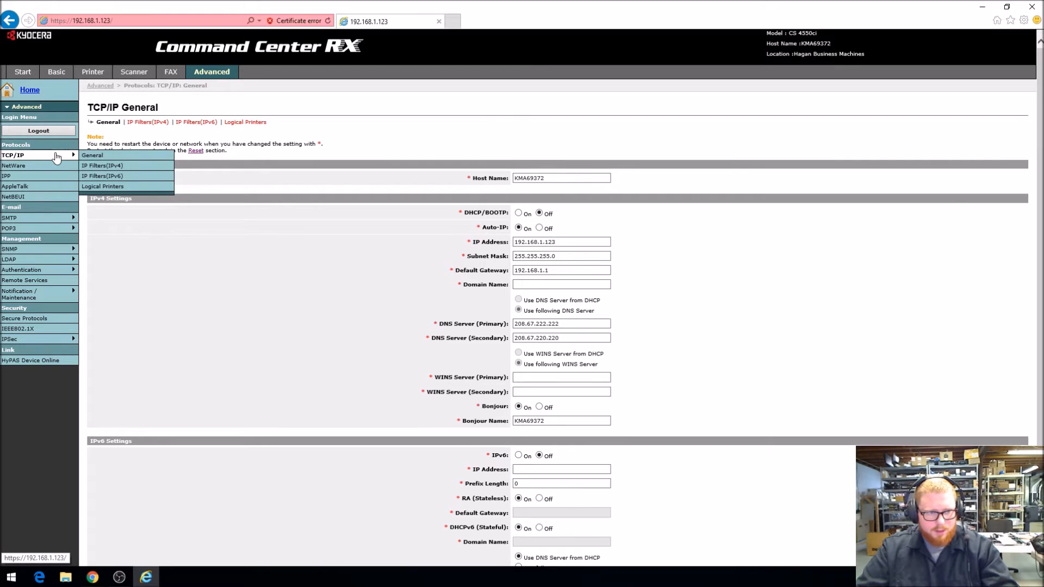
mouse_move(46, 220)
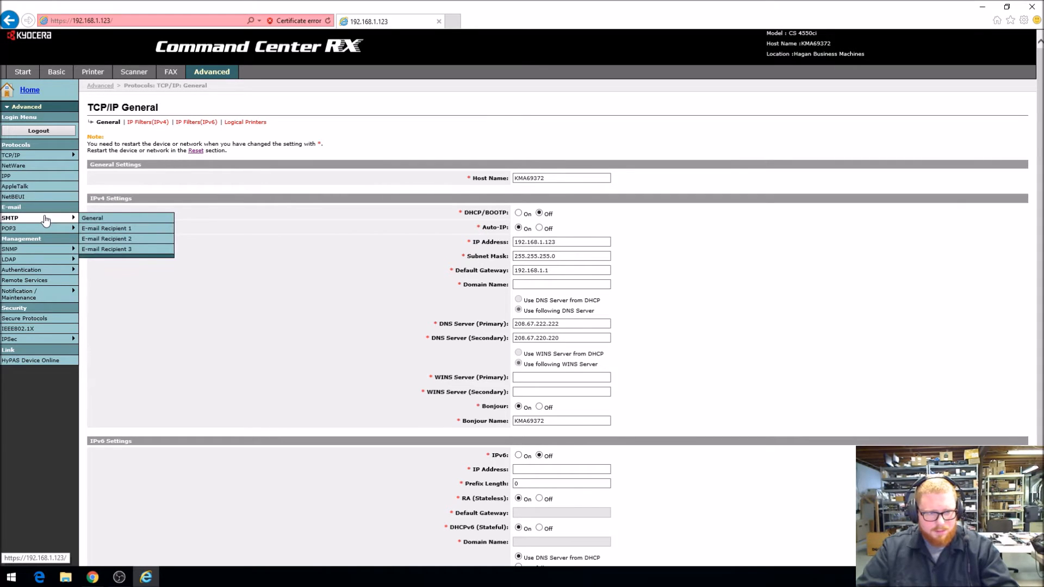
left_click(46, 220)
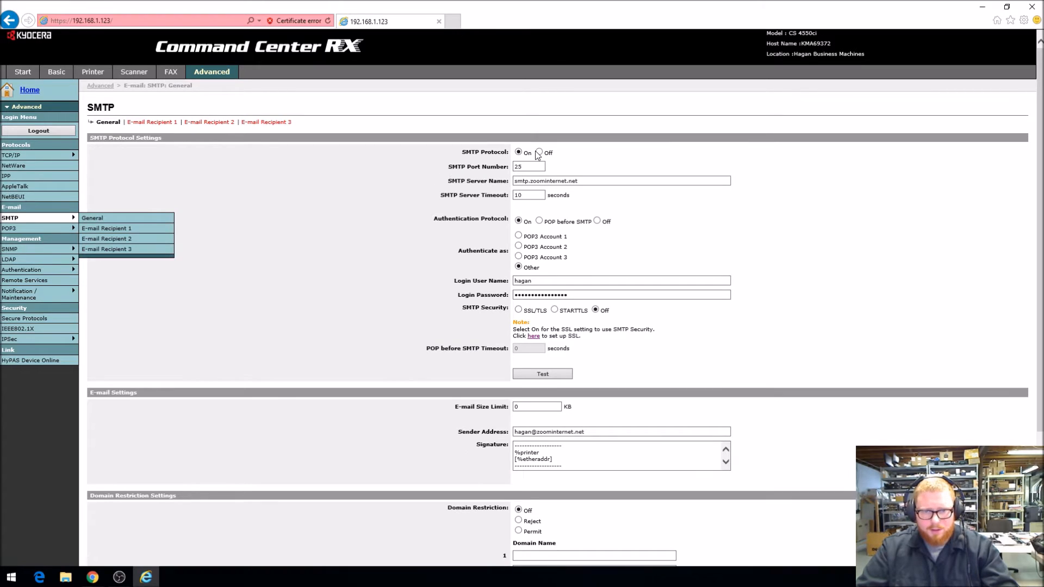
left_click(523, 167)
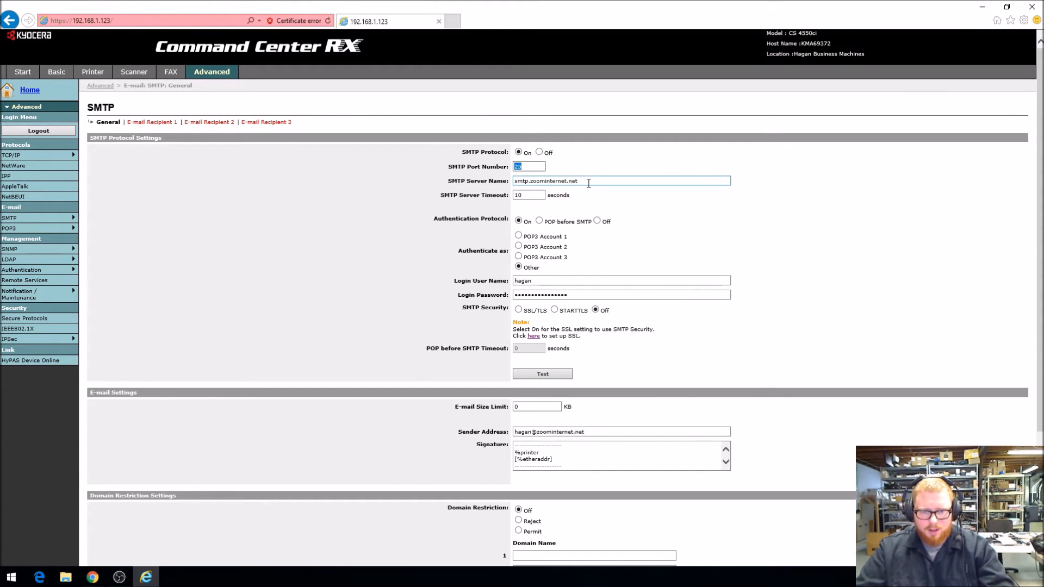
left_click_drag(588, 183, 508, 183)
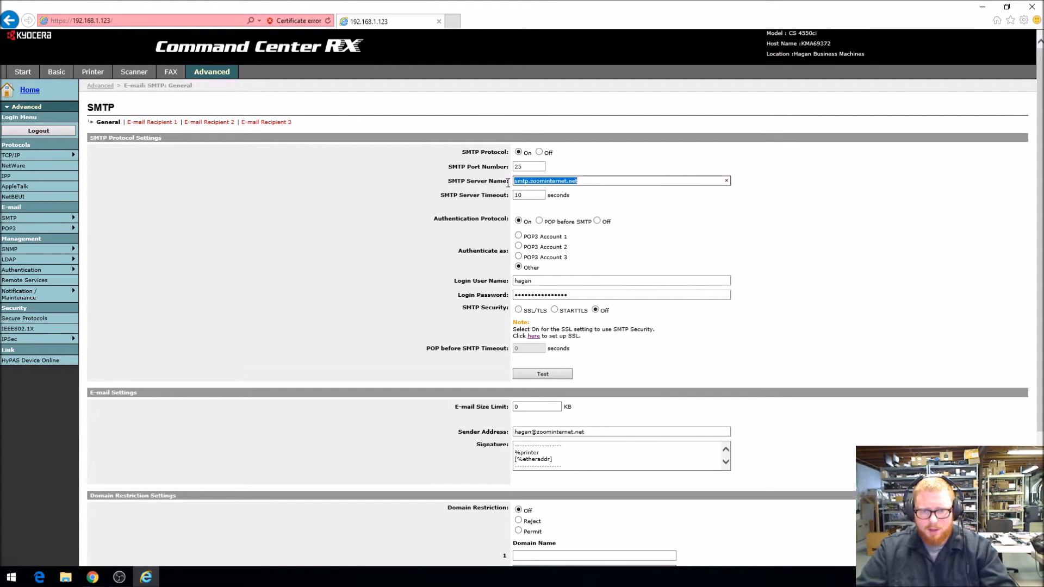
left_click(582, 182)
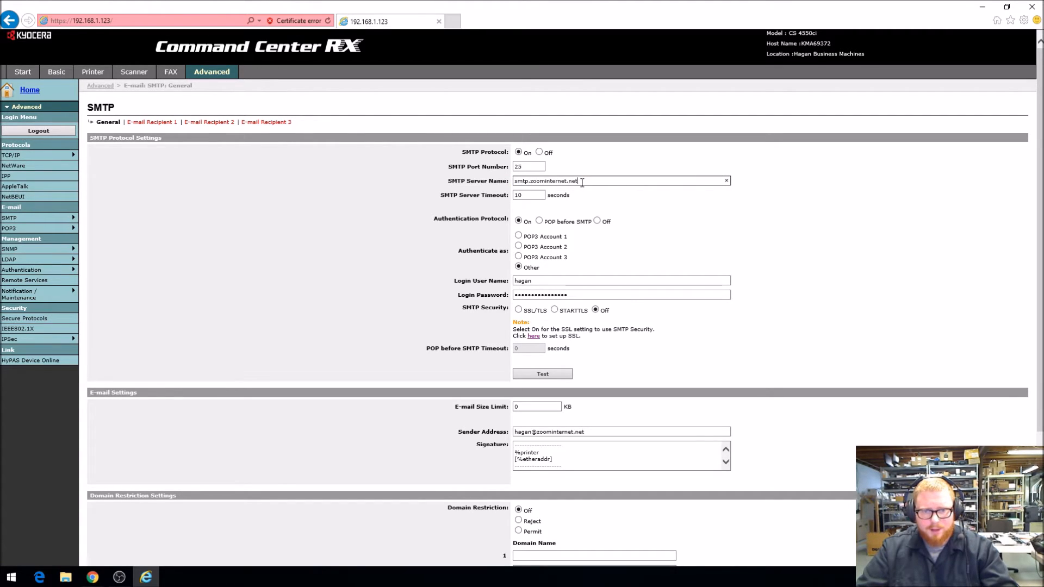
Try authentication Off, POP3 Account 1 and SSL/TLS security for SMTP, and restore authentication On as Other with SMTP Security Off
left_click(597, 222)
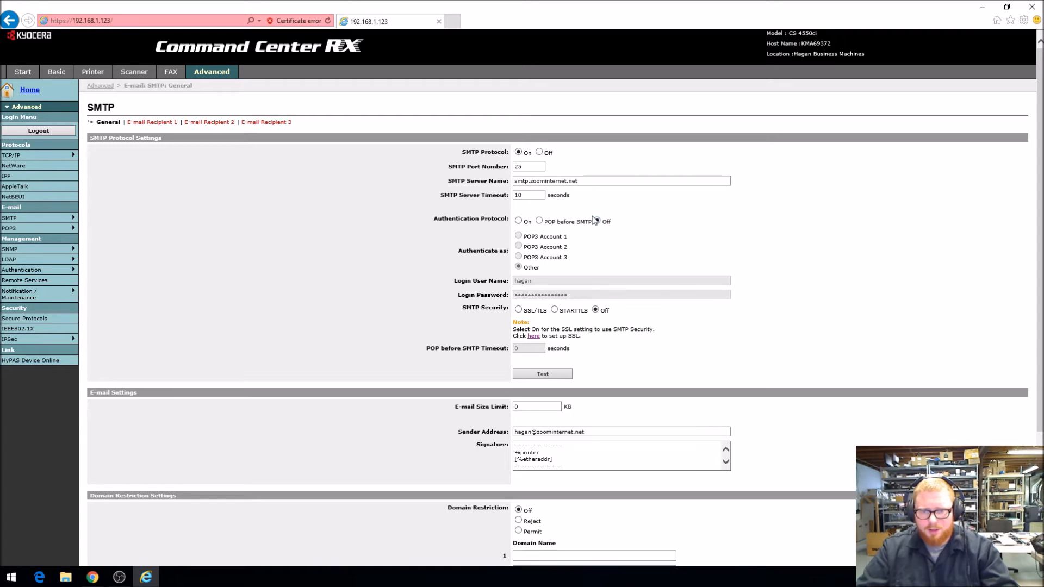
left_click(518, 221)
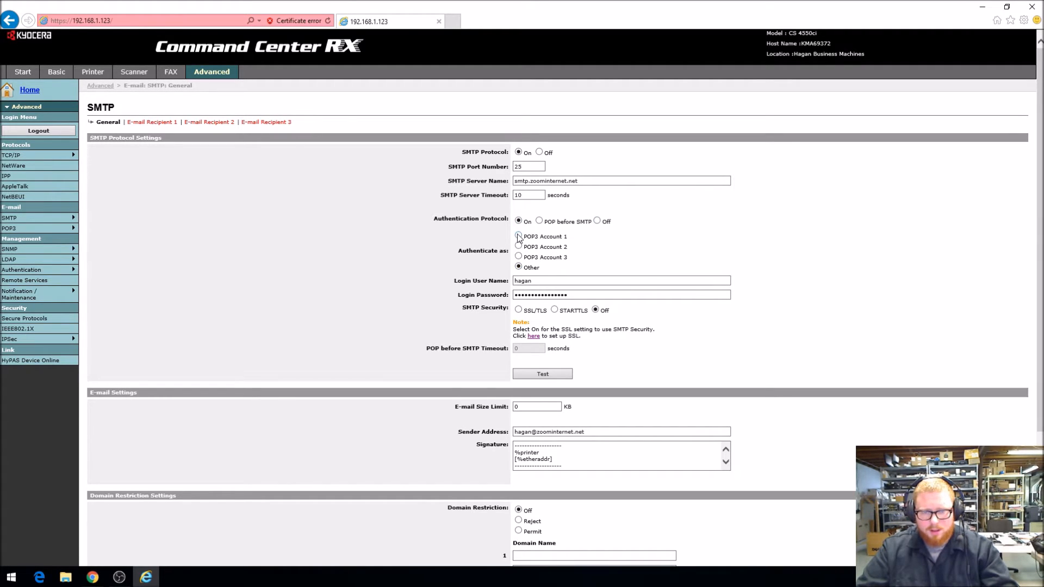
left_click(519, 237)
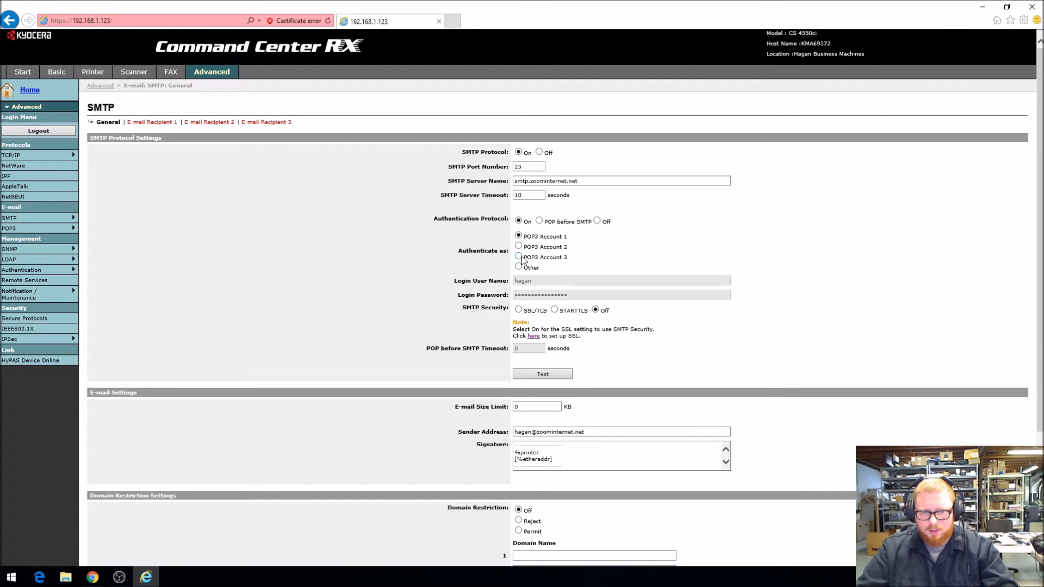
left_click(519, 267)
left_click(534, 280)
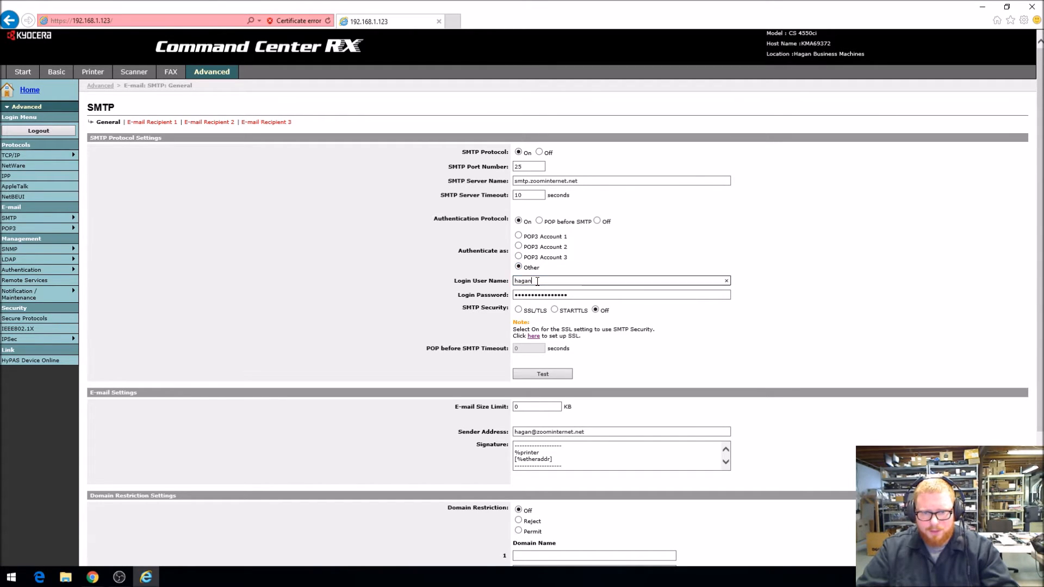
double_click(573, 294)
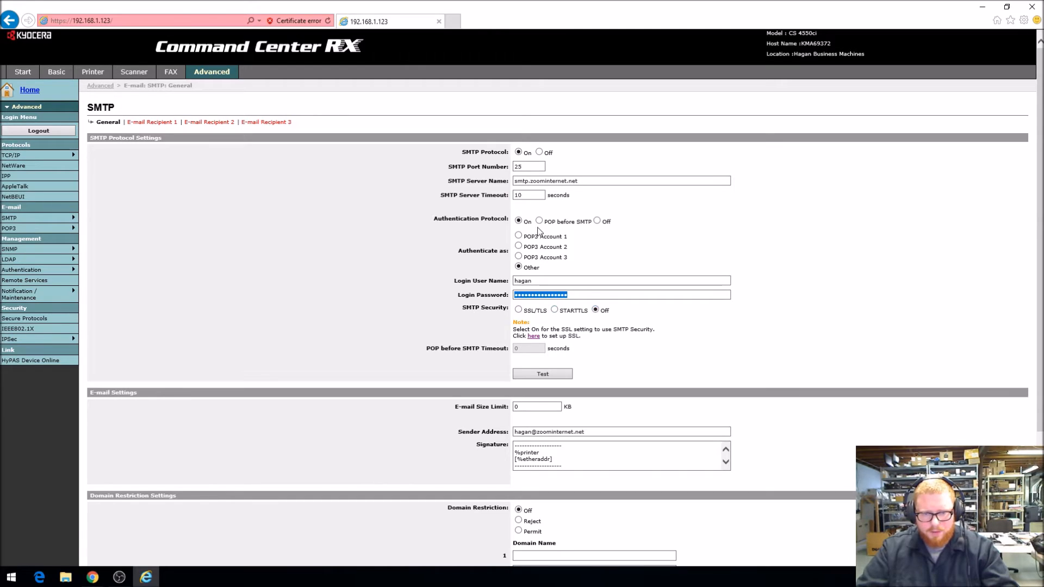
left_click(555, 310)
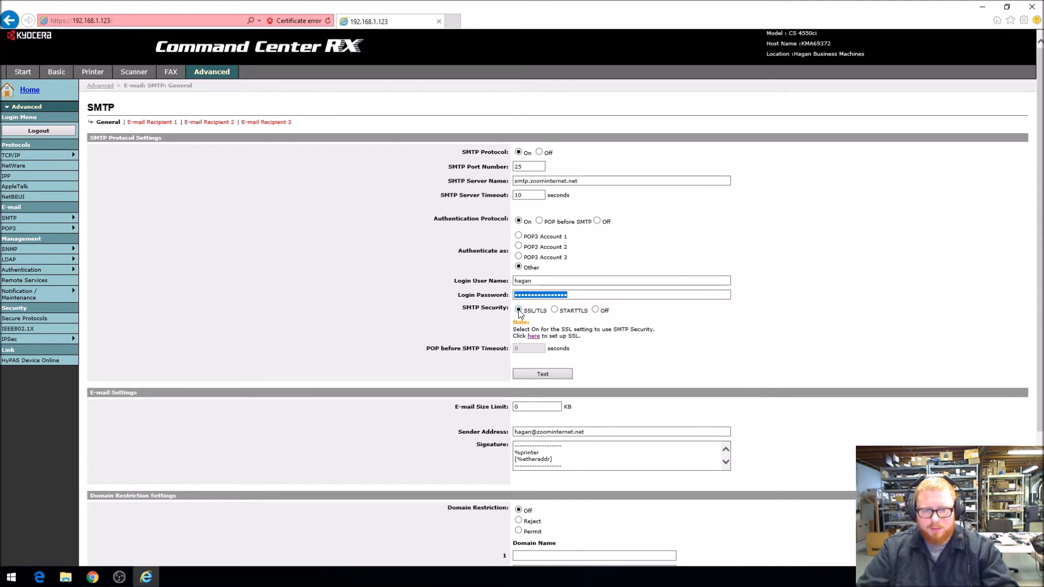
left_click(595, 309)
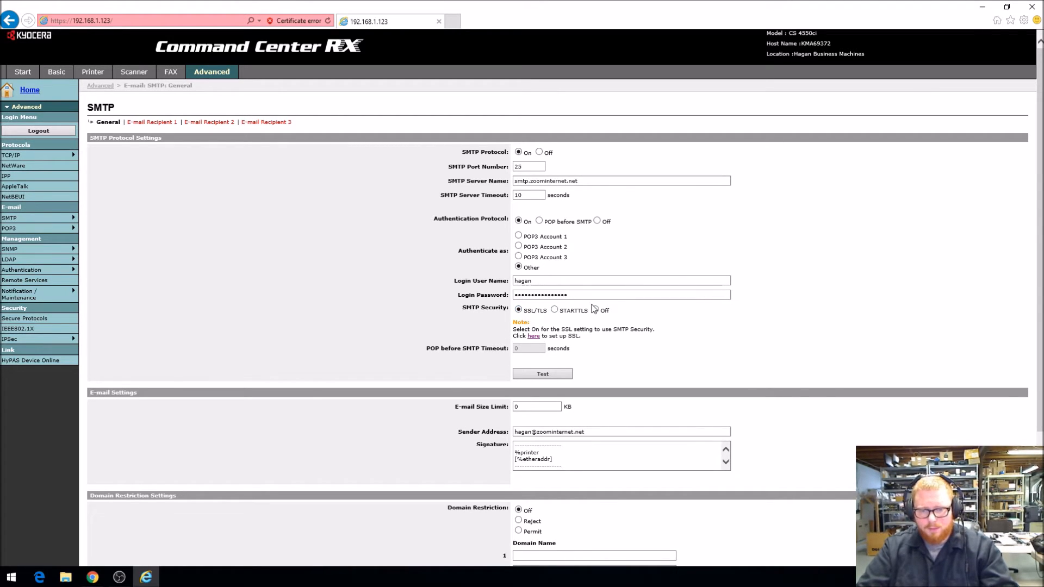
Review the sender address and signature in the E-mail Settings and submit the SMTP settings
scroll(587, 292, "down", 2)
scroll(586, 292, "down", 2)
left_click_drag(585, 270, 512, 270)
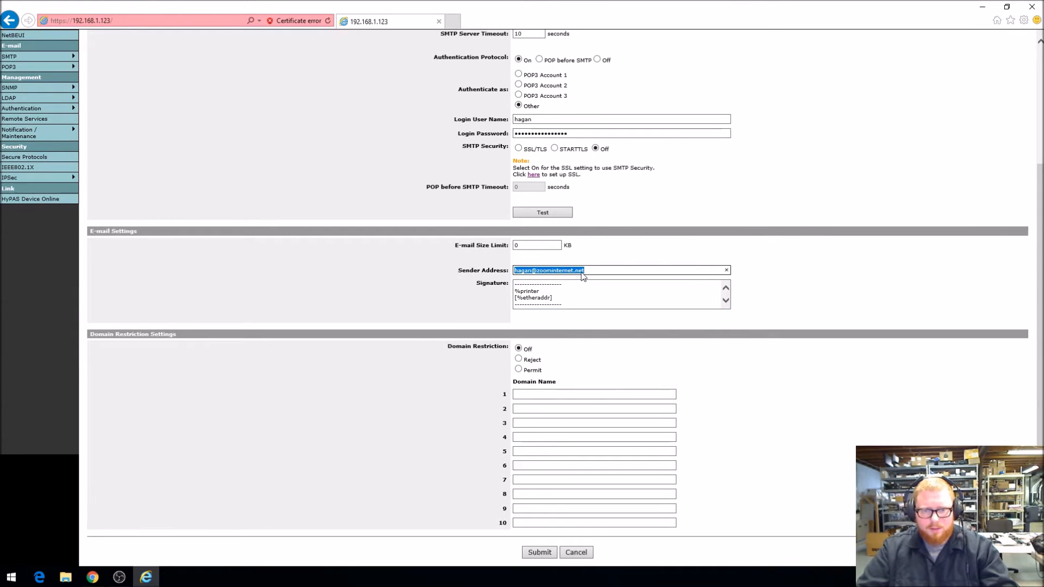
left_click_drag(601, 296, 499, 262)
left_click(663, 296)
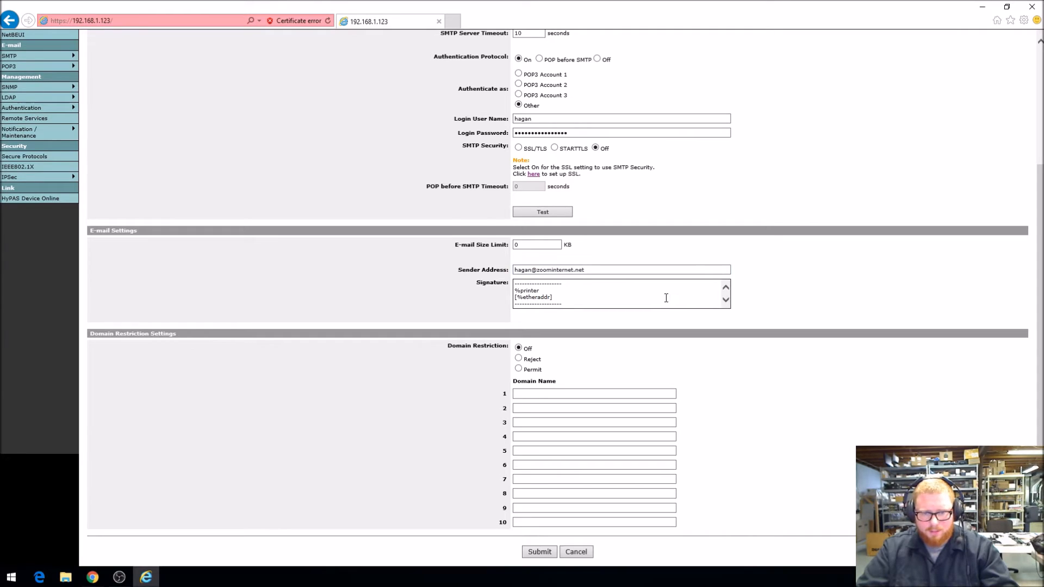
left_click(541, 554)
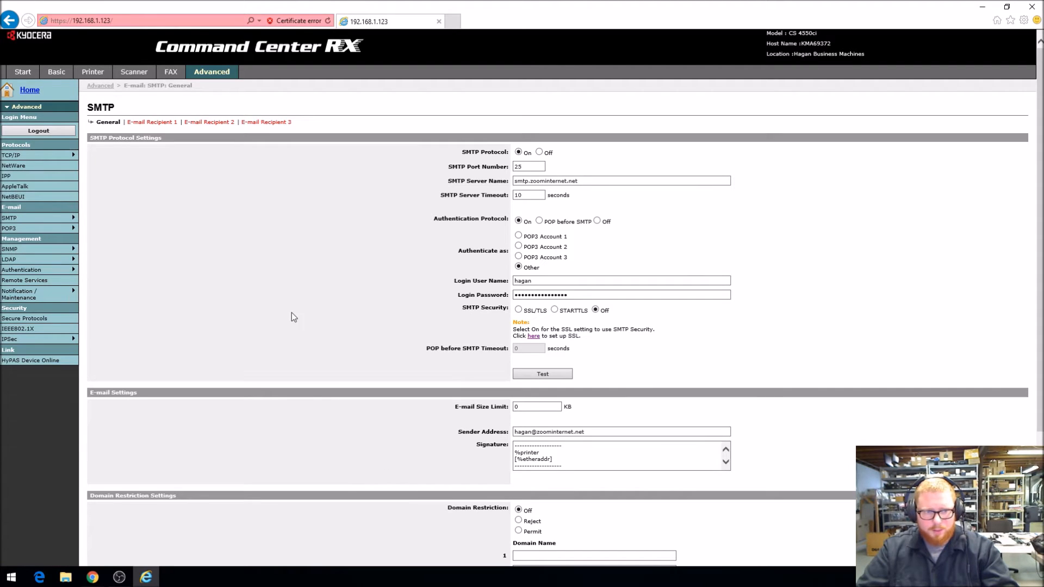
Open the E-mail Recipient 1 settings and examine the parts of the Subject for event mails
mouse_move(60, 219)
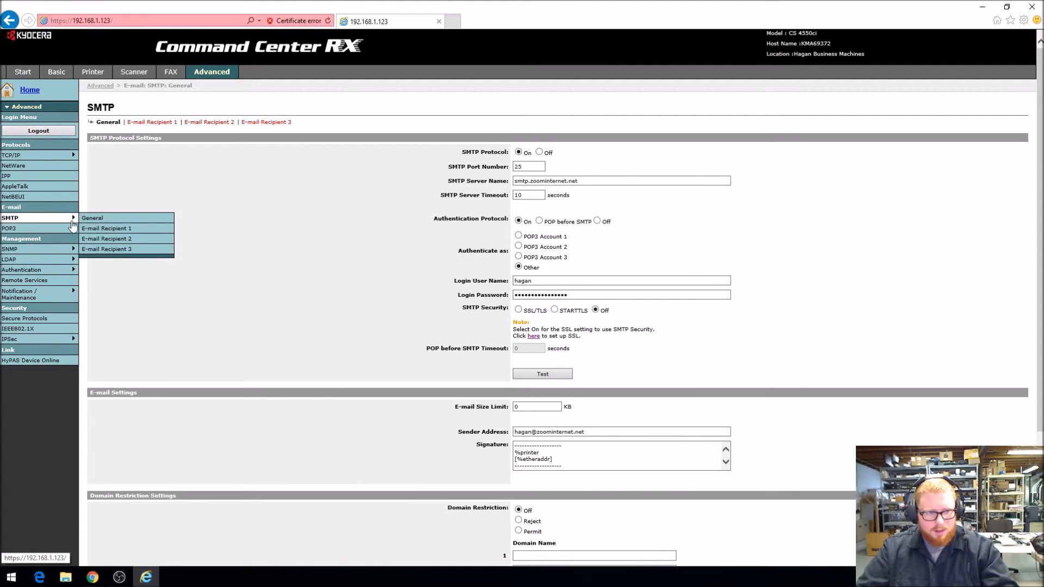
left_click(100, 230)
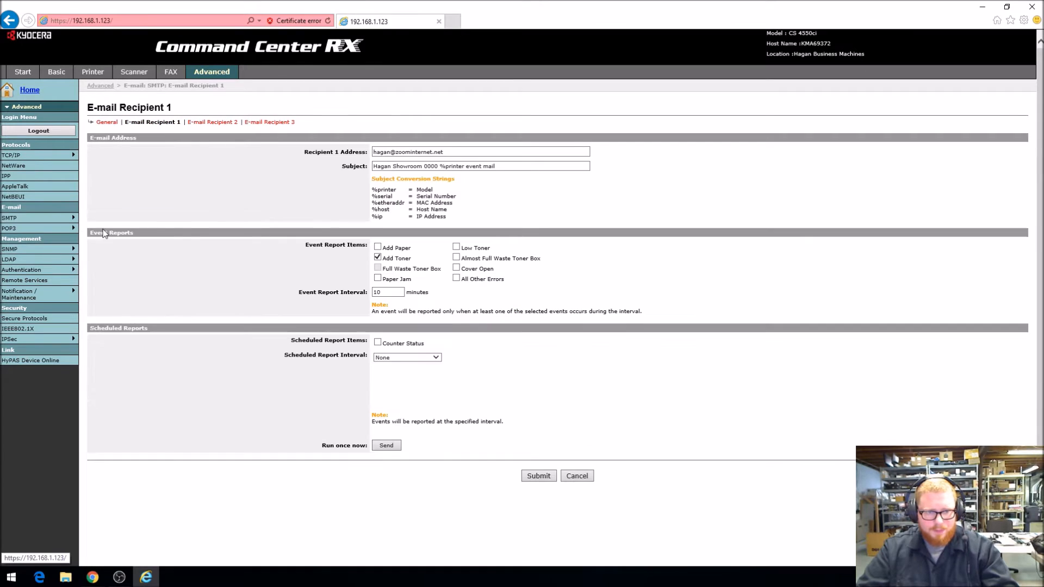
left_click_drag(464, 151, 354, 166)
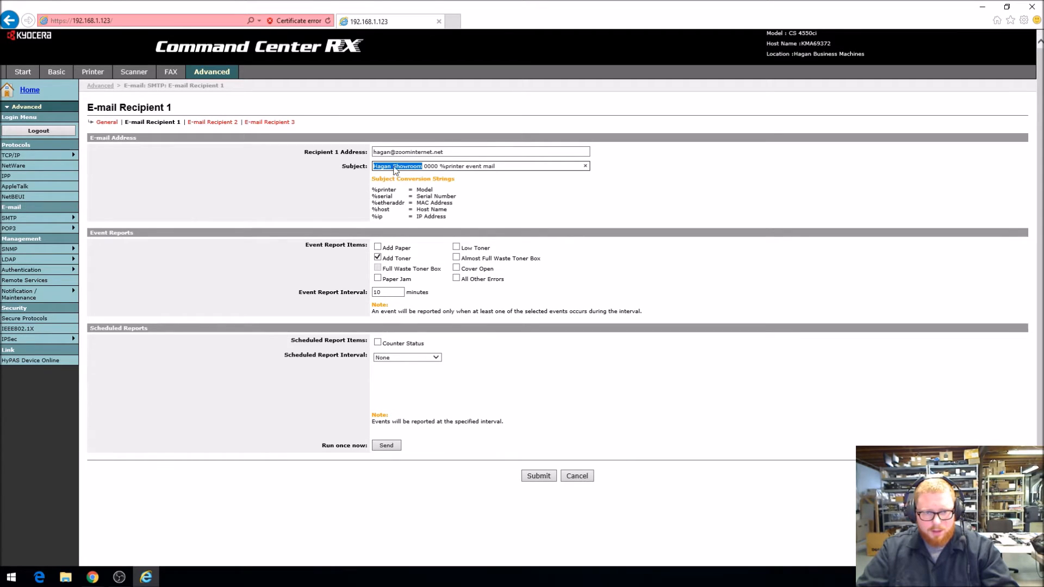
left_click_drag(424, 167, 435, 168)
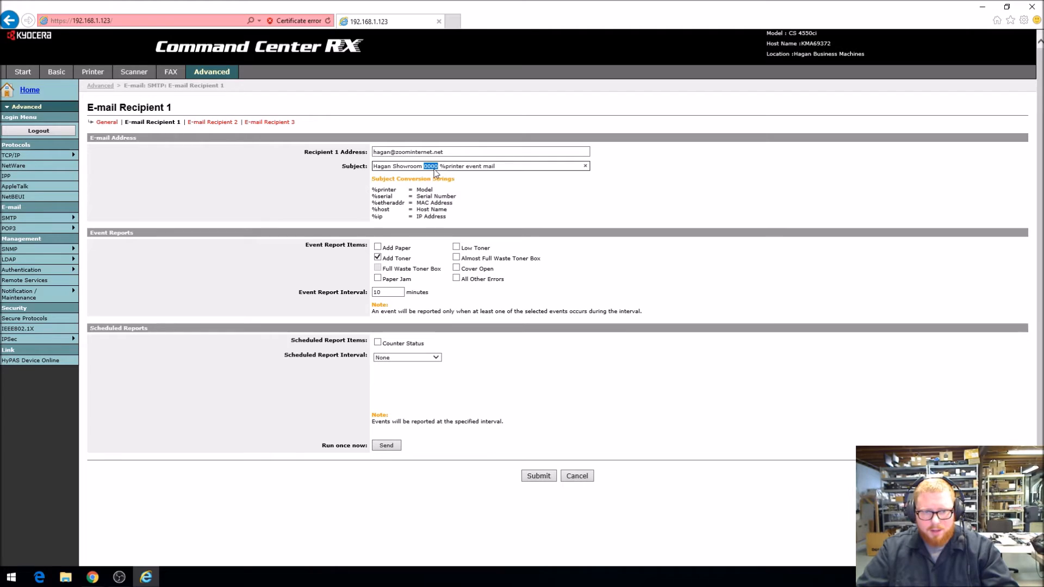
left_click(440, 169)
left_click_drag(440, 166, 491, 174)
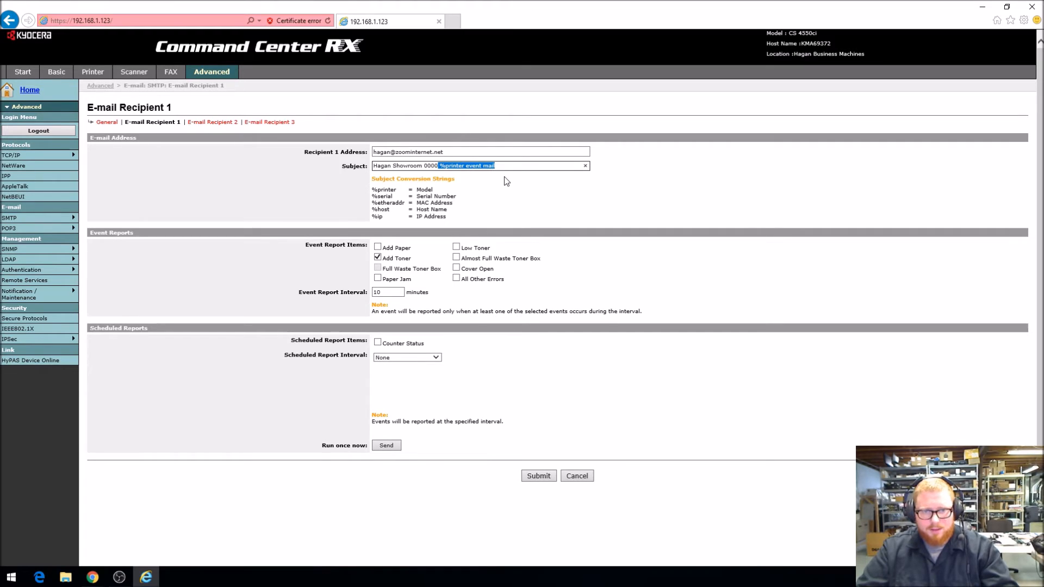
left_click(499, 167)
left_click_drag(499, 166, 447, 165)
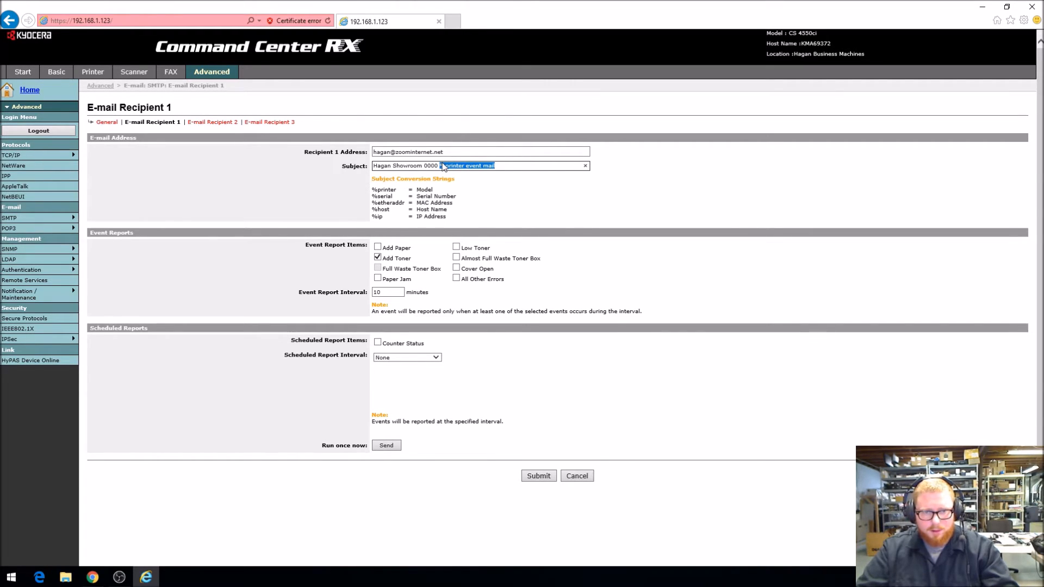
left_click(499, 199)
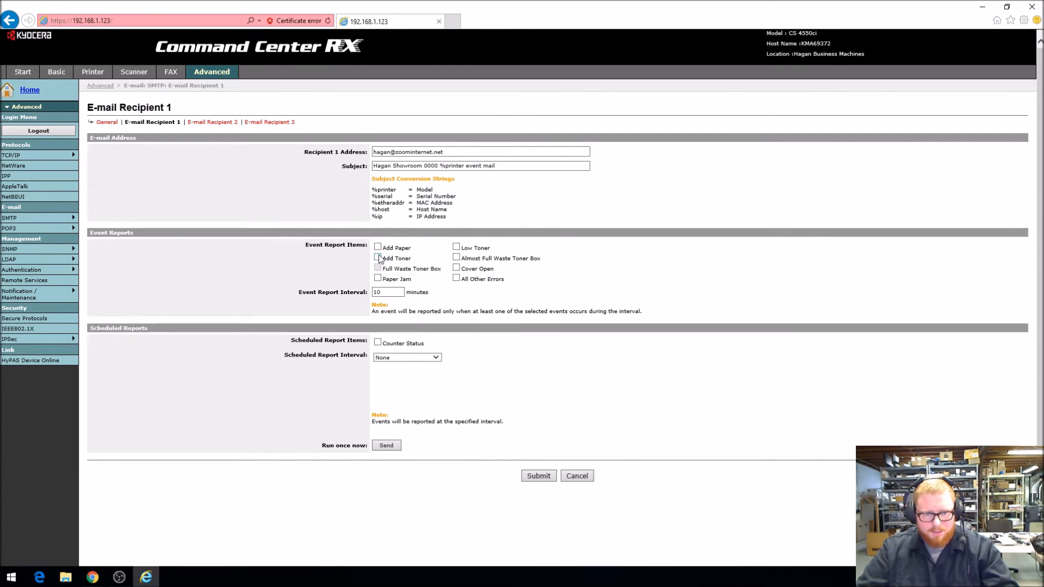
Enable the Add Toner event report and the Counter Status scheduled report with a Monthly interval for Recipient 1
left_click(379, 258)
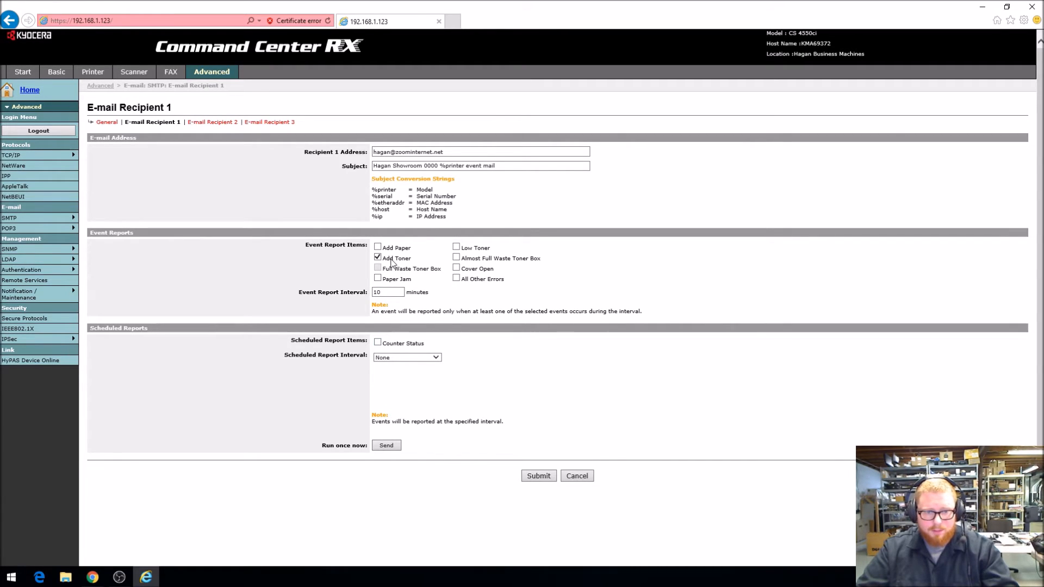
left_click(386, 259)
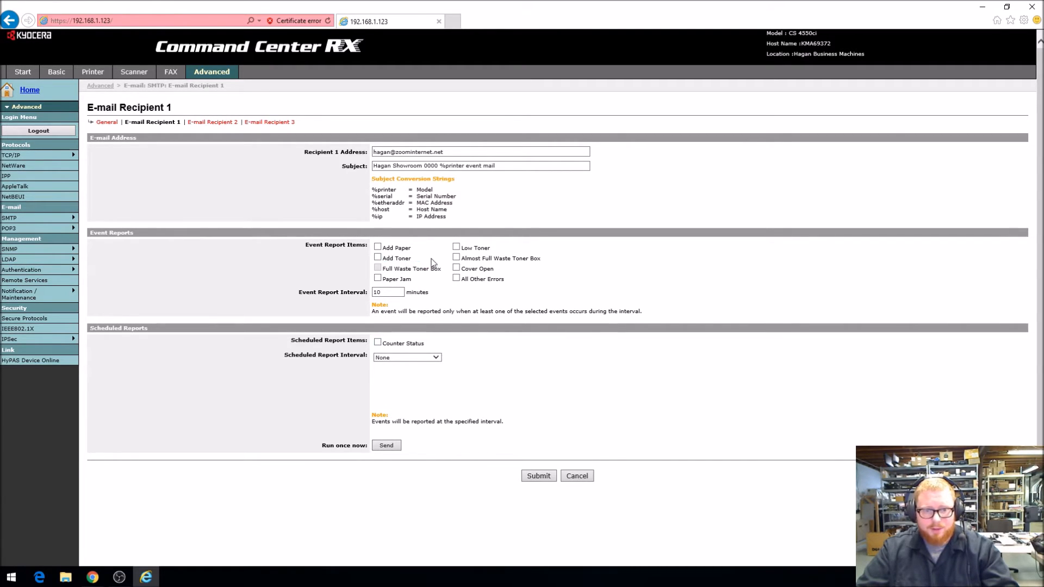
left_click(383, 261)
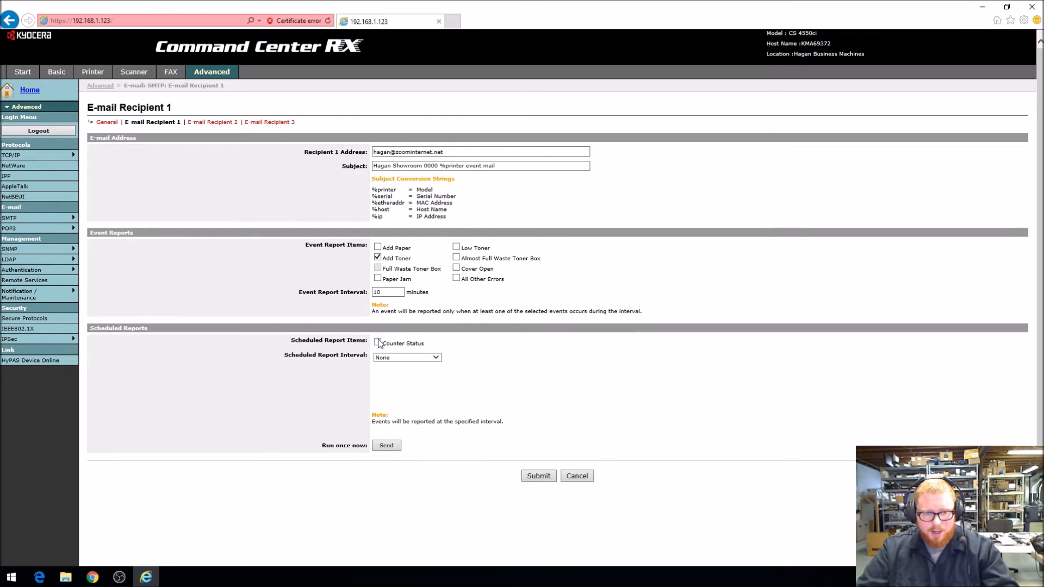
left_click(400, 359)
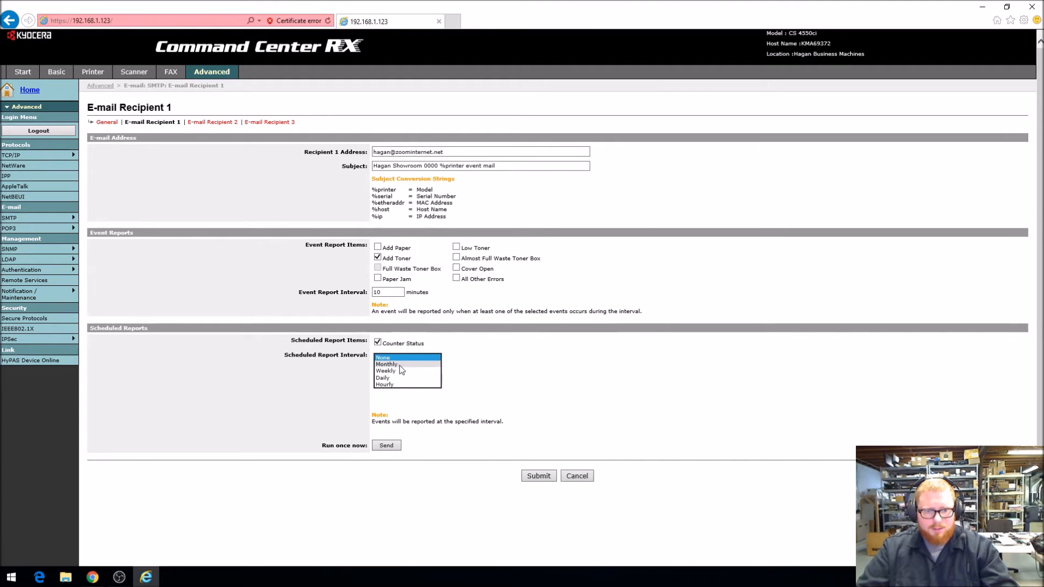
left_click(401, 369)
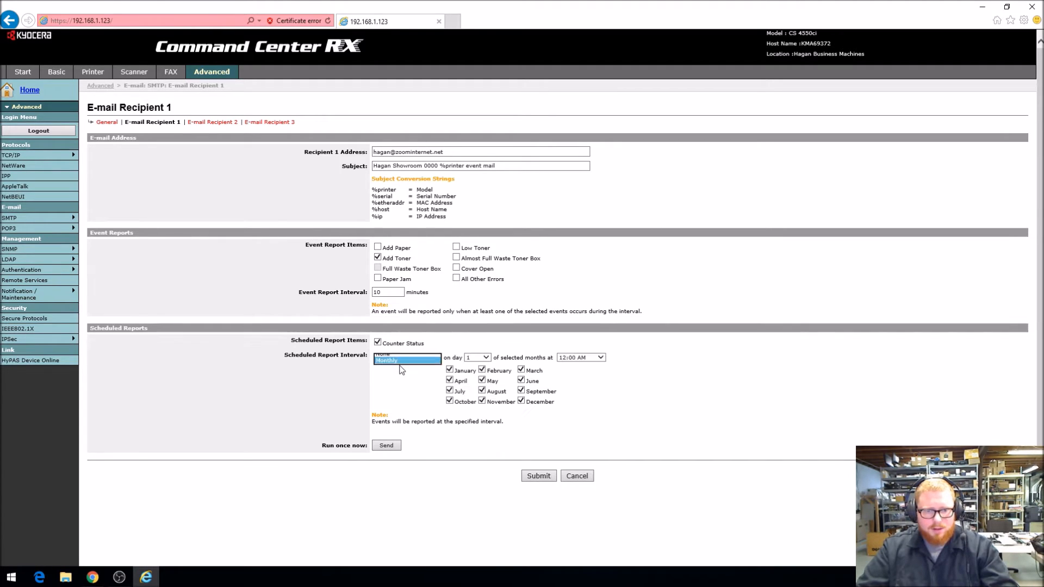
Try sending the Monthly Counter Status report on day 1 of the selected months at 9:00 AM
left_click(486, 359)
left_click(486, 359)
left_click(599, 358)
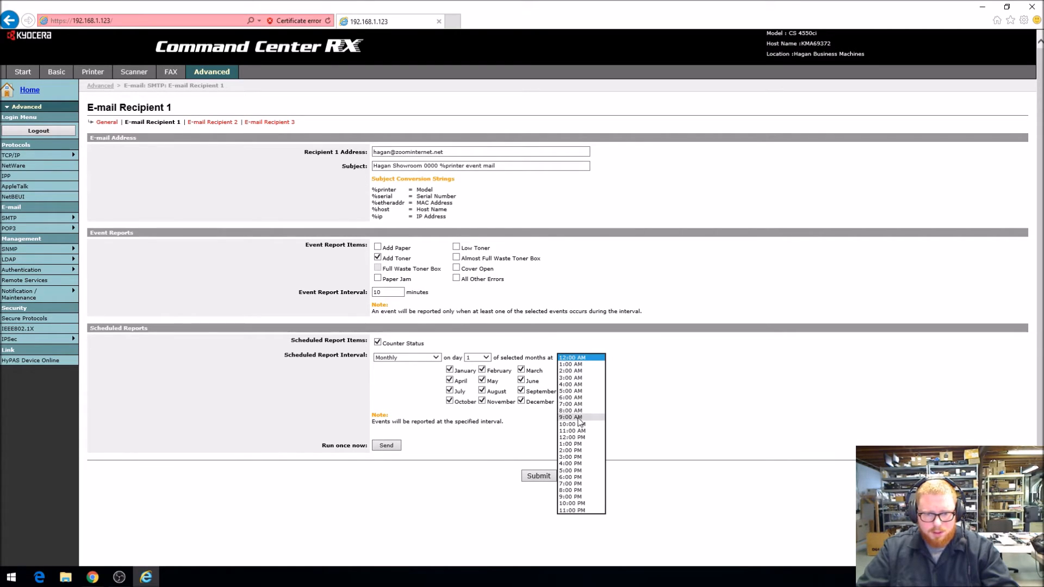
left_click(582, 417)
left_click(612, 387)
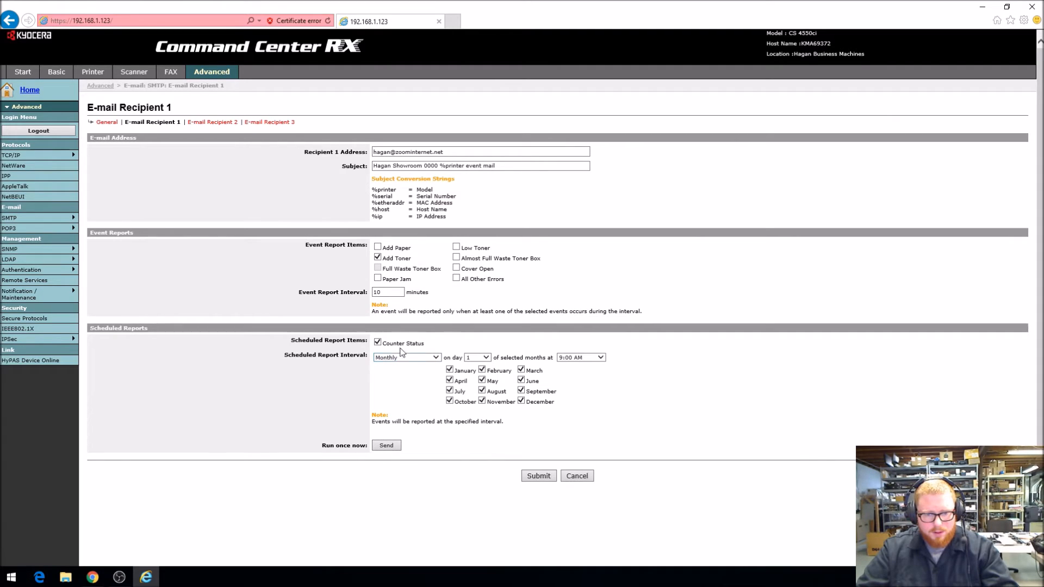
Review the Event Report Interval, set the Scheduled Report Interval to None, and submit the Recipient 1 settings
left_click_drag(394, 291, 357, 287)
left_click(453, 302)
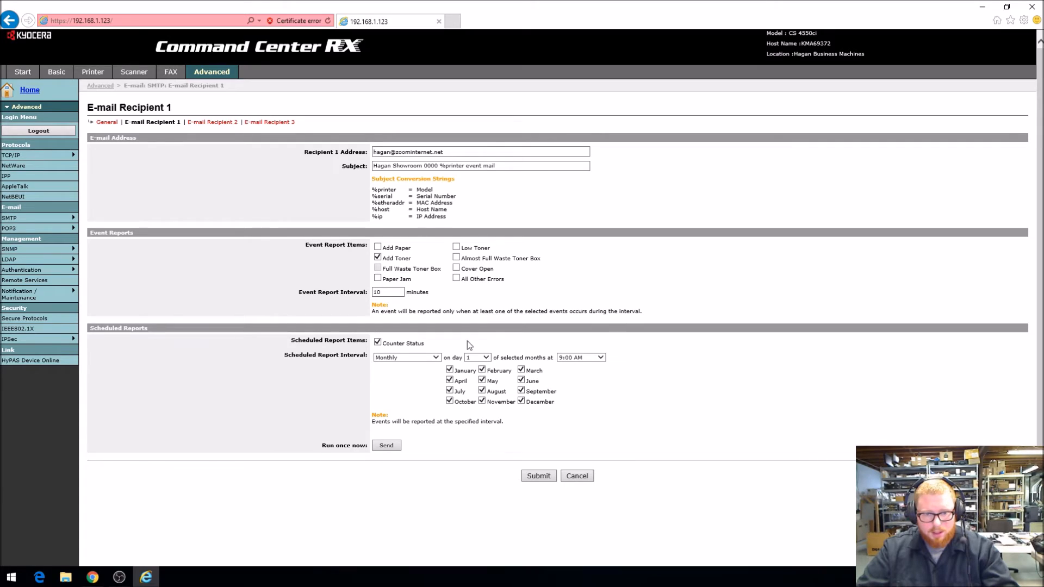
left_click(409, 357)
left_click(413, 366)
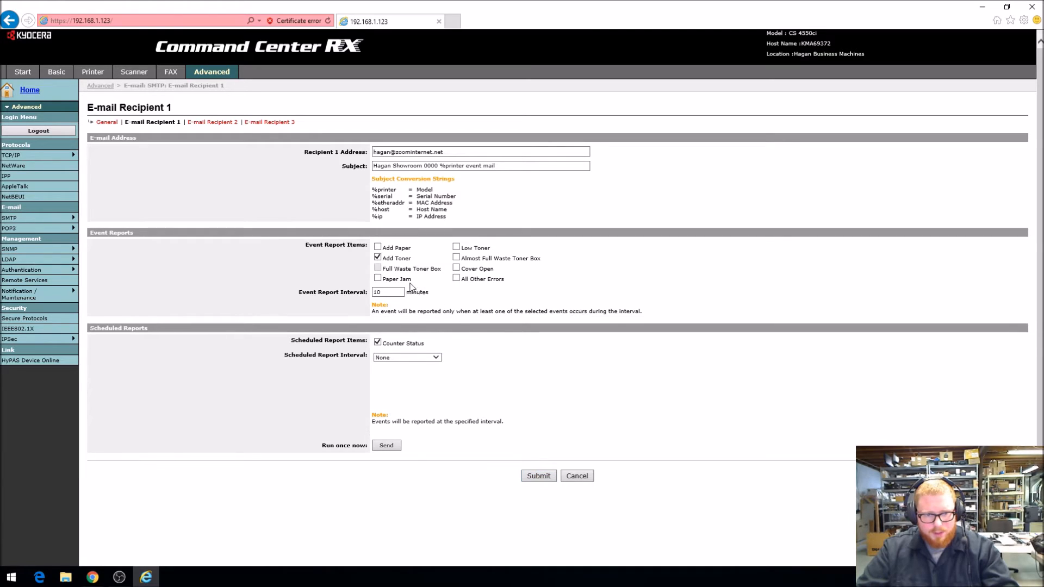
left_click(538, 476)
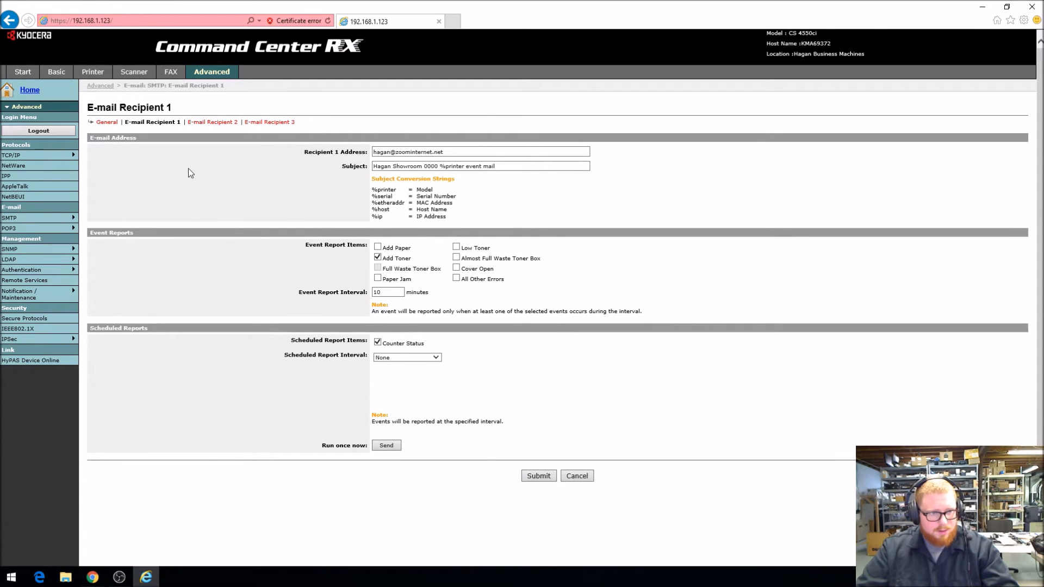
Return to the home page and browse the Address Book pages to open the SCANS contact, number 0040
left_click(30, 91)
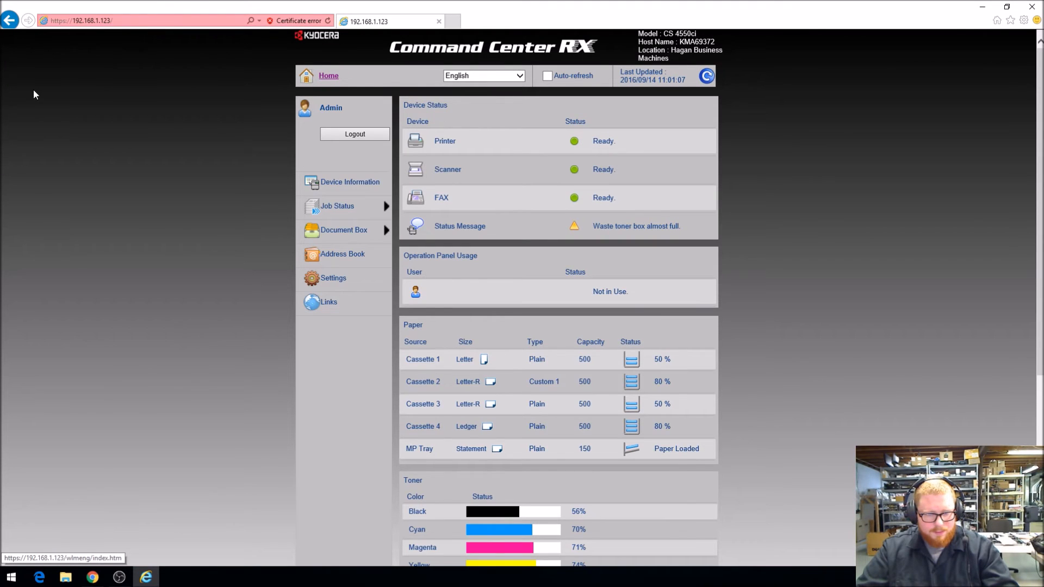
left_click(338, 261)
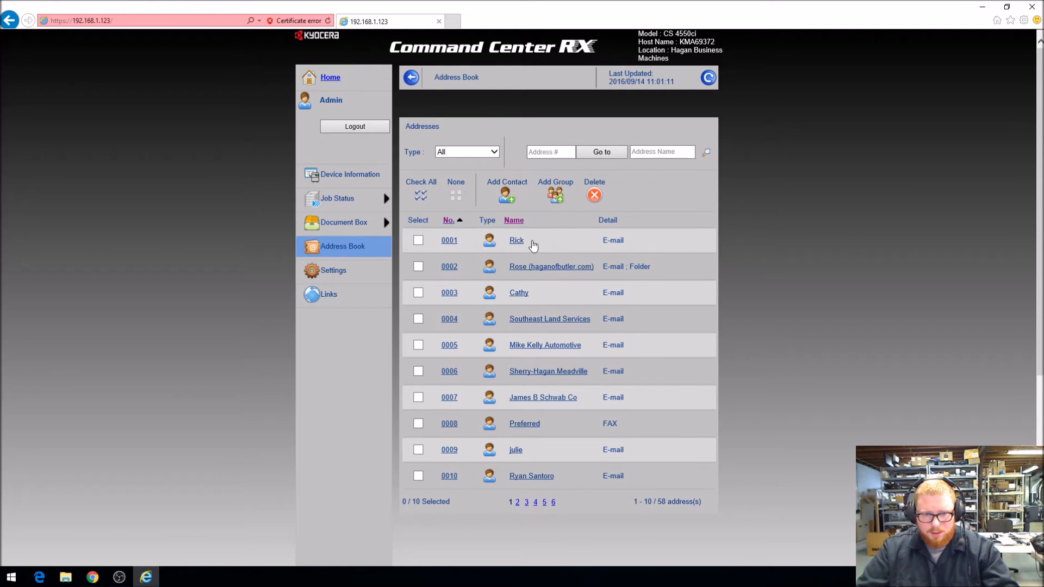
left_click(519, 503)
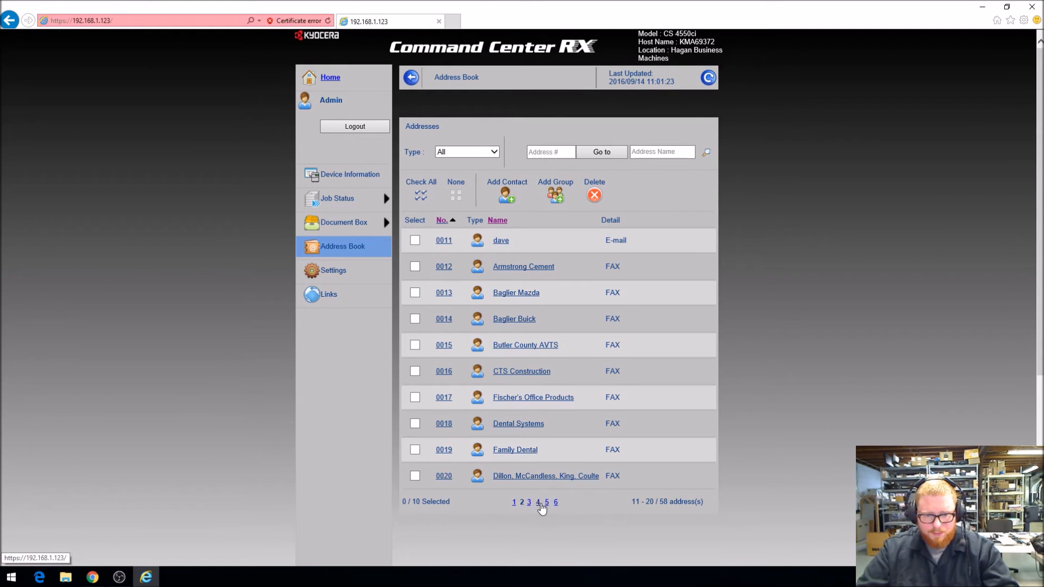
left_click(538, 503)
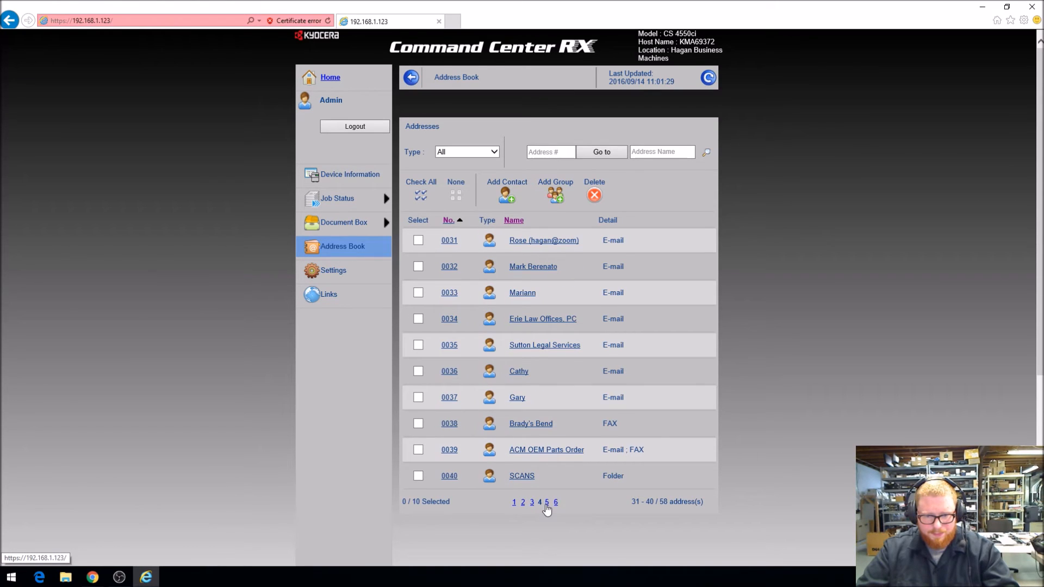
left_click(547, 503)
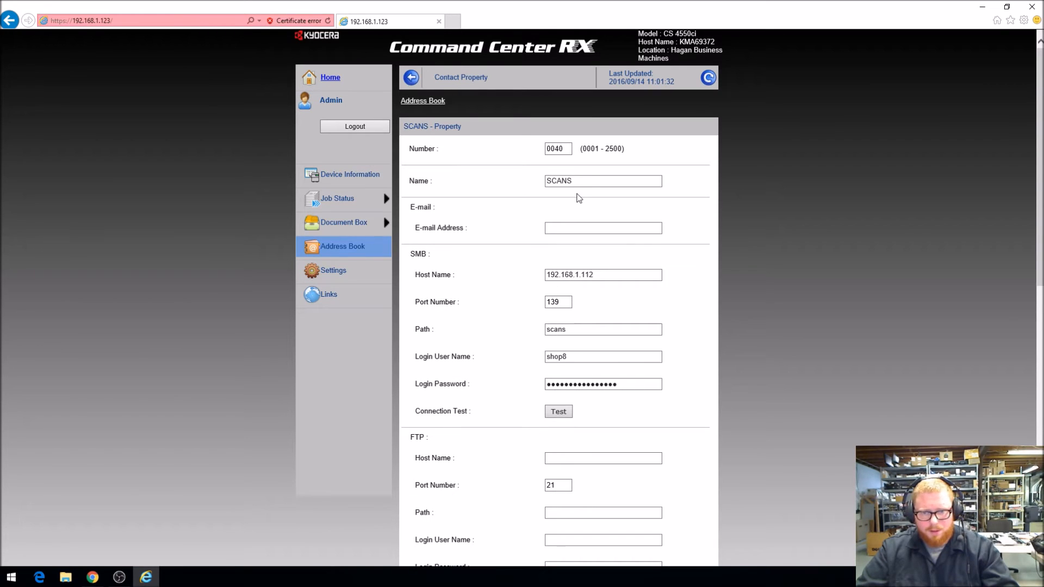
Examine the SCANS contact's Name and SMB Host Name fields
left_click_drag(579, 183, 543, 177)
left_click(508, 183)
left_click(597, 169)
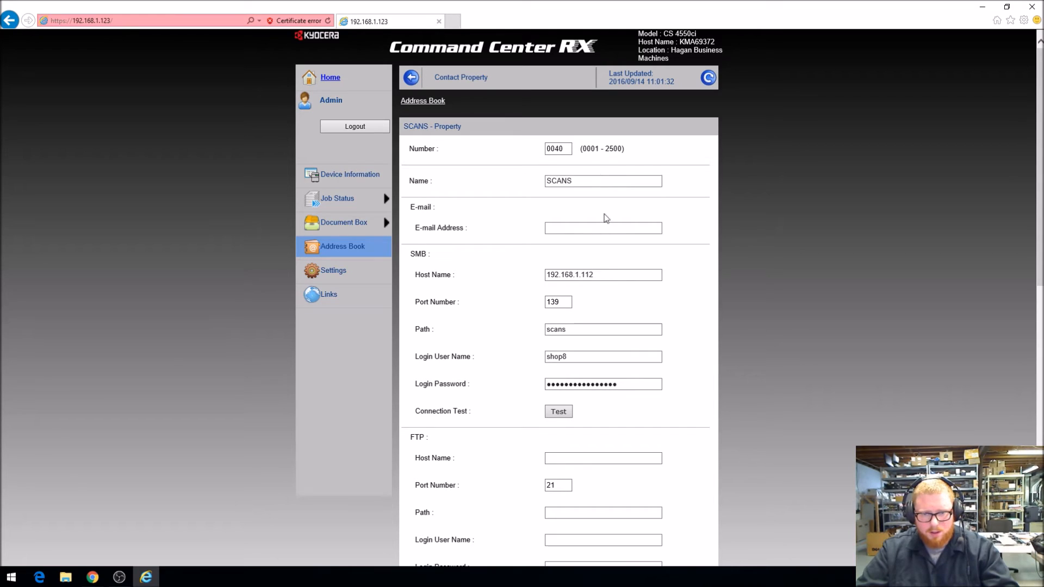
left_click_drag(610, 277, 519, 275)
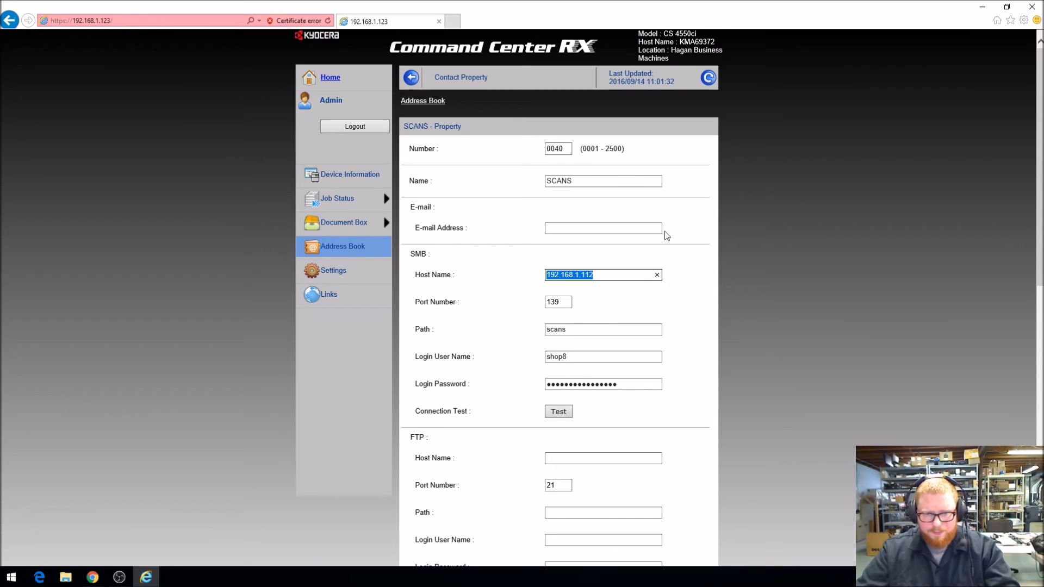
Switch to the Windows desktop and create a new folder named "test scans" there
left_click(984, 10)
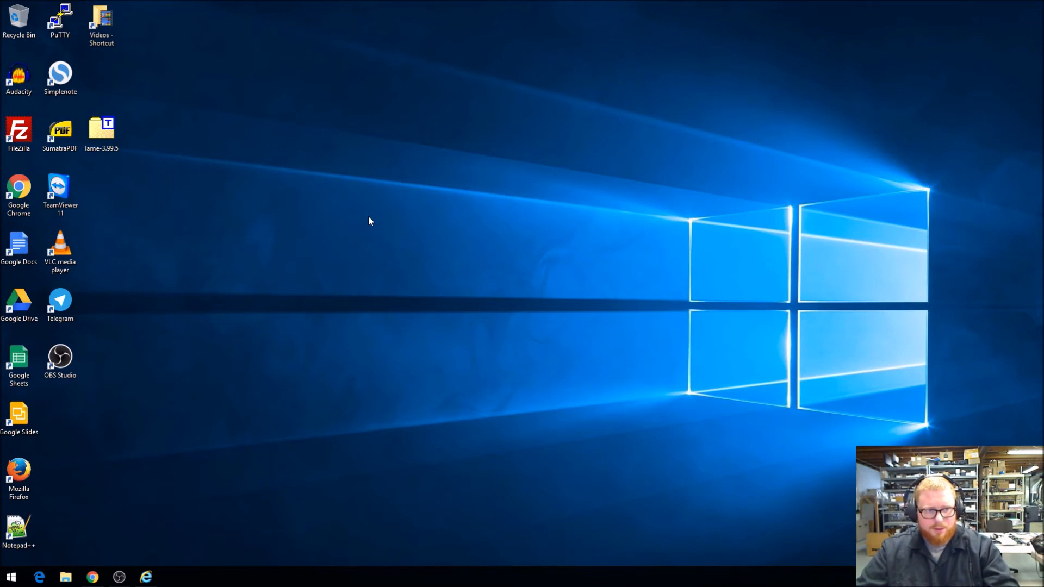
right_click(150, 215)
mouse_move(214, 333)
left_click(281, 331)
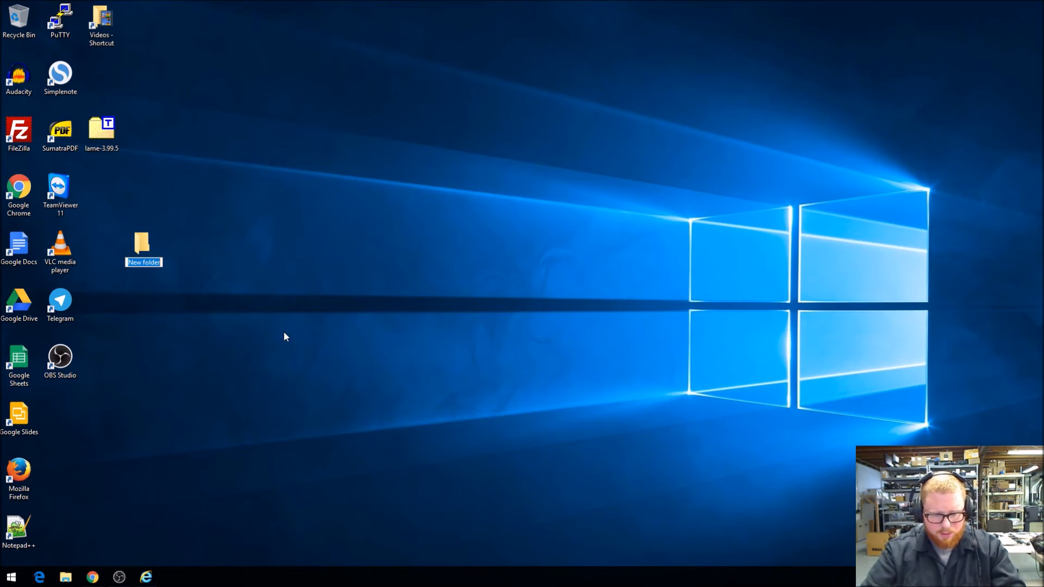
type("d")
key("BackSpace")
type("test scans")
key("Return")
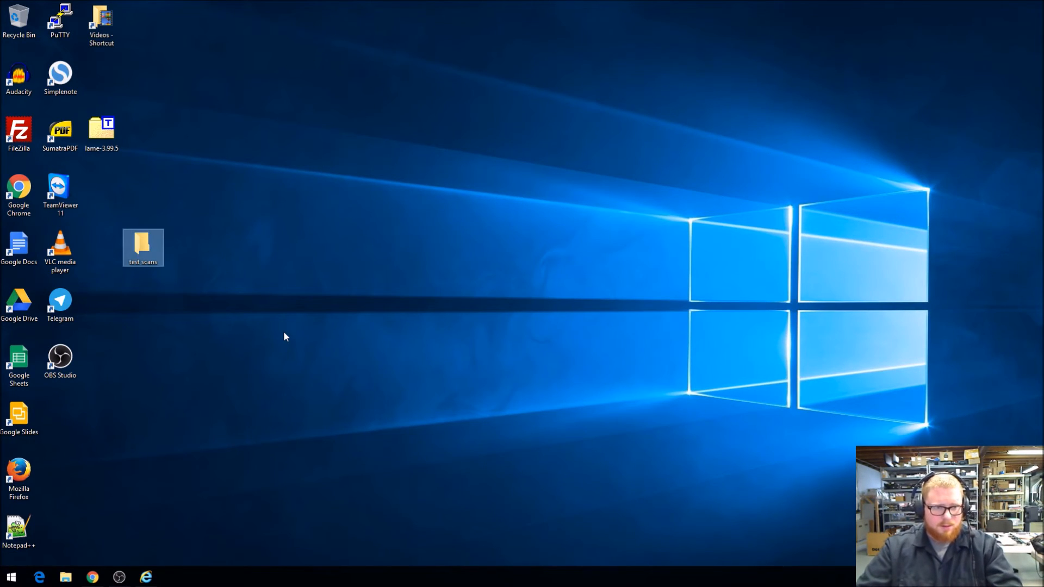
Enable Share this folder in the Advanced Sharing settings of the test scans folder, with "test scans" as the share name
right_click(152, 240)
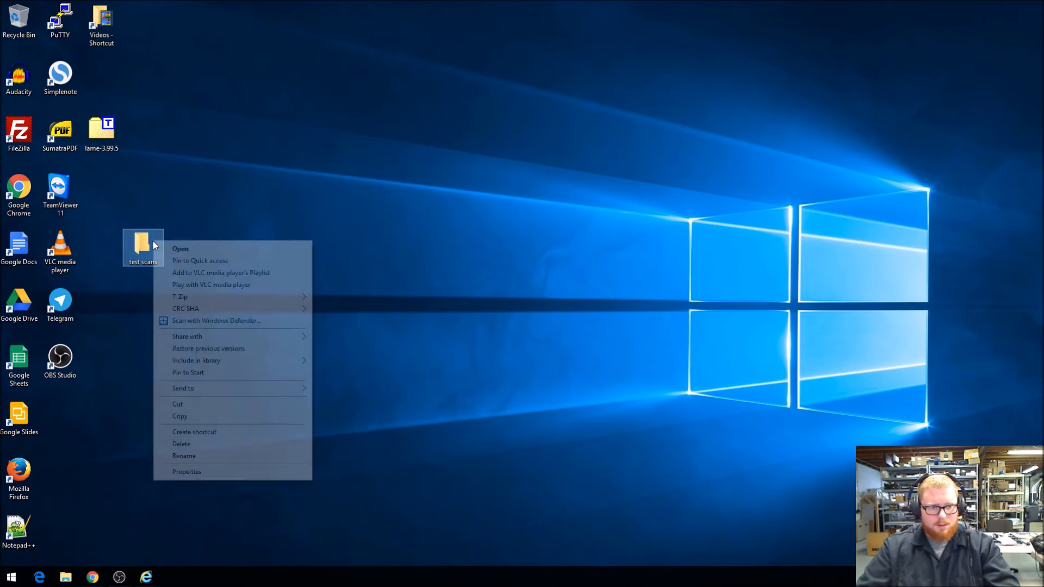
left_click(209, 472)
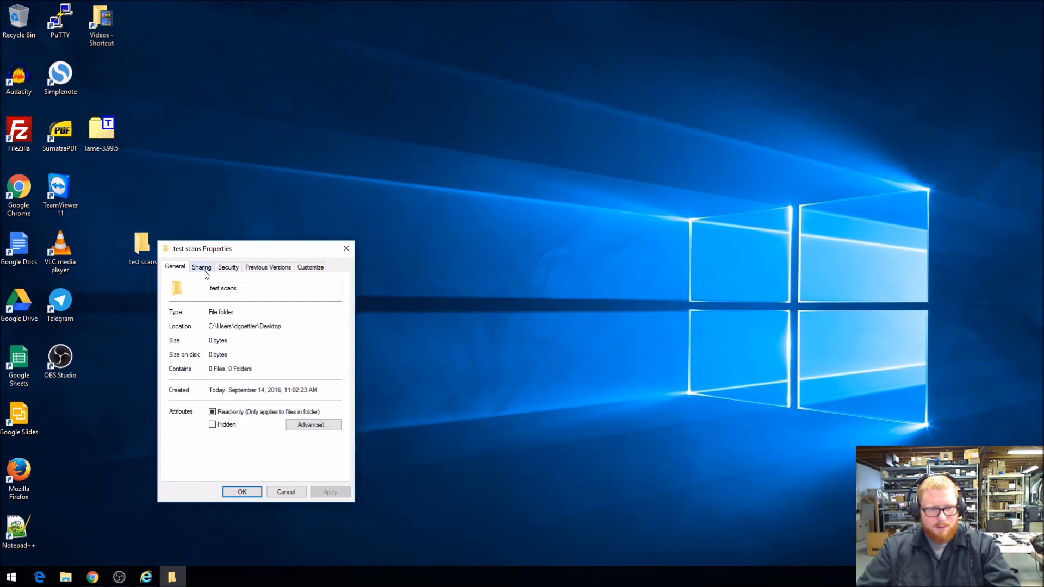
left_click_drag(217, 249, 248, 195)
left_click(239, 218)
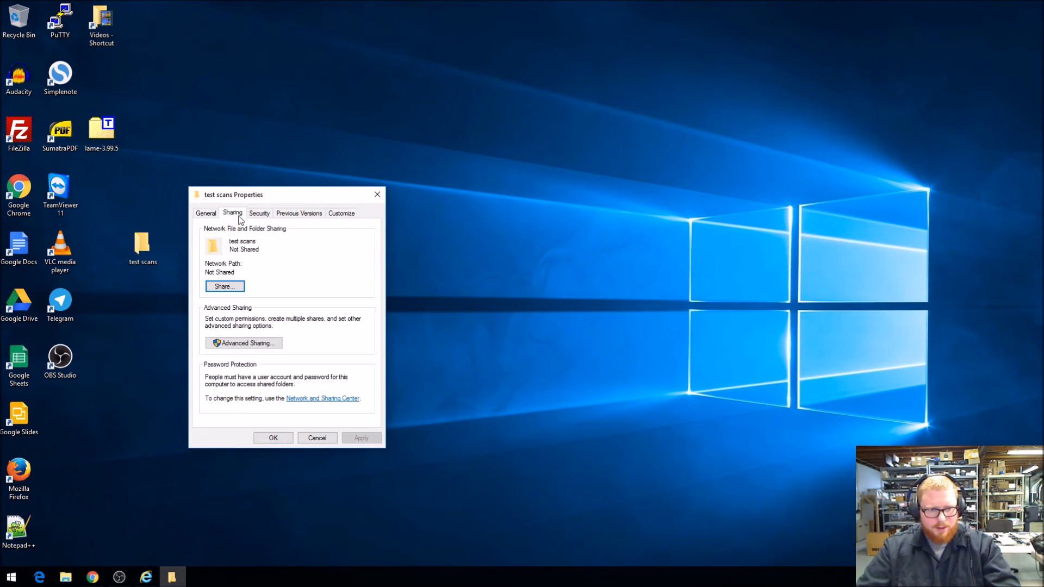
left_click(258, 347)
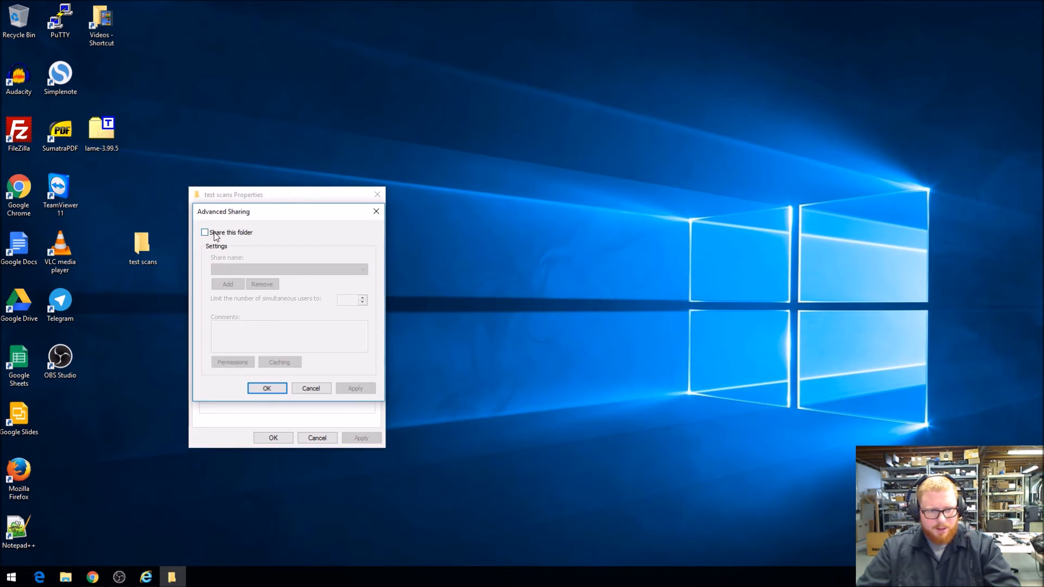
left_click(212, 234)
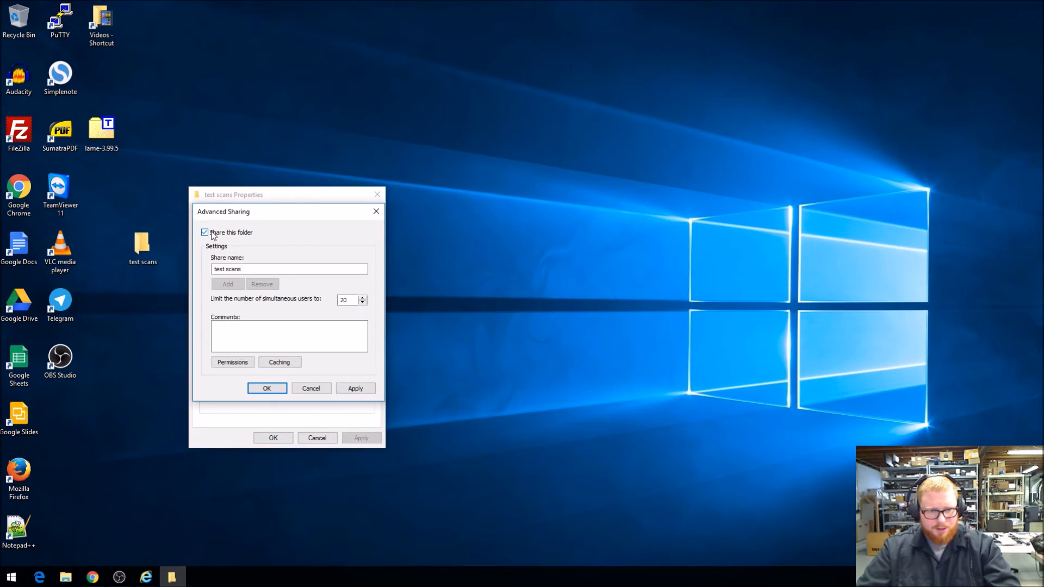
left_click_drag(246, 270, 207, 266)
left_click(250, 269)
left_click_drag(249, 269, 211, 275)
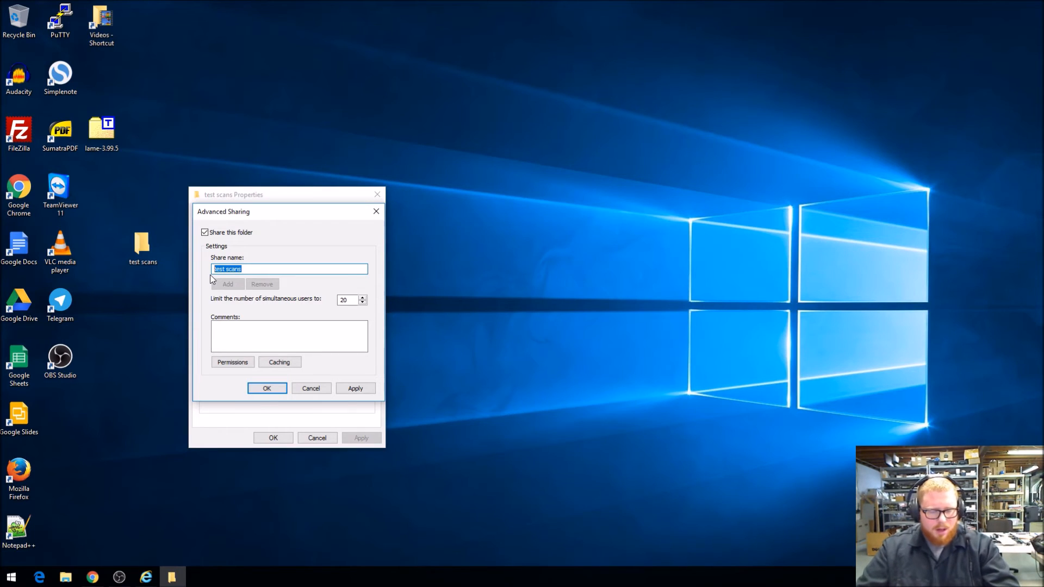
left_click_drag(259, 269, 207, 269)
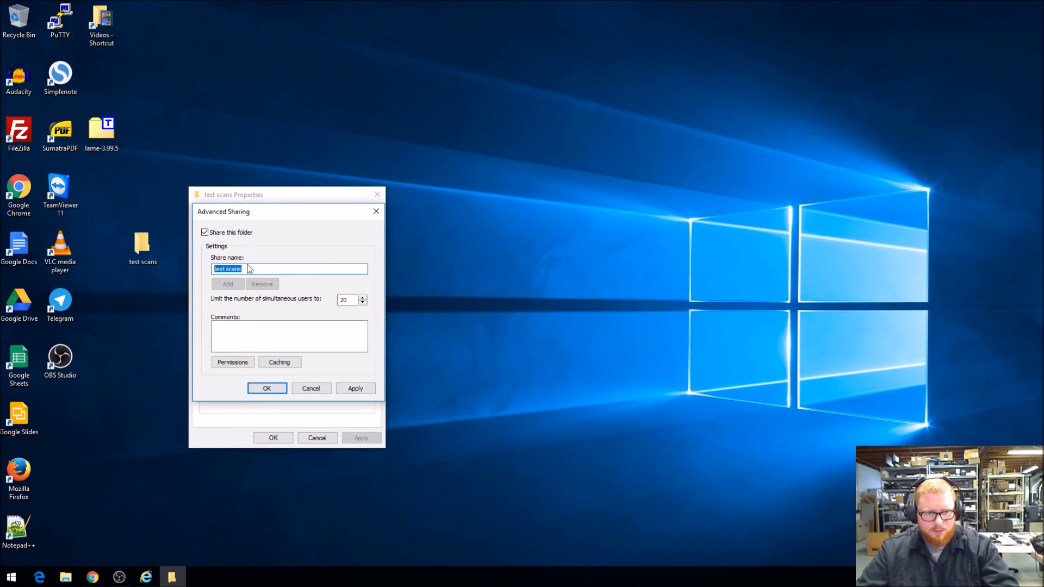
Allow Everyone Full Control in the share permissions for test scans and apply the advanced sharing
left_click(246, 363)
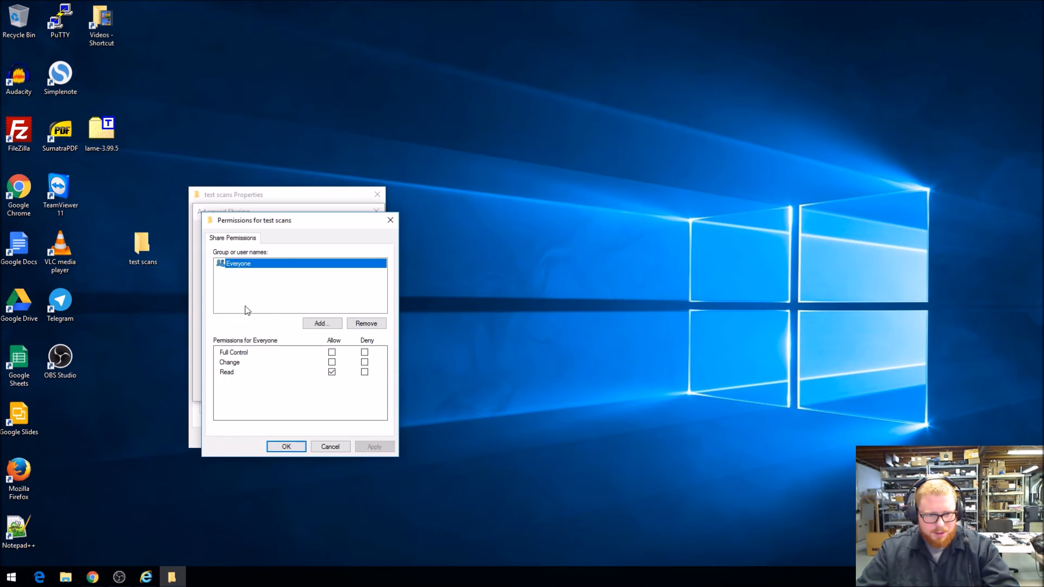
left_click(332, 353)
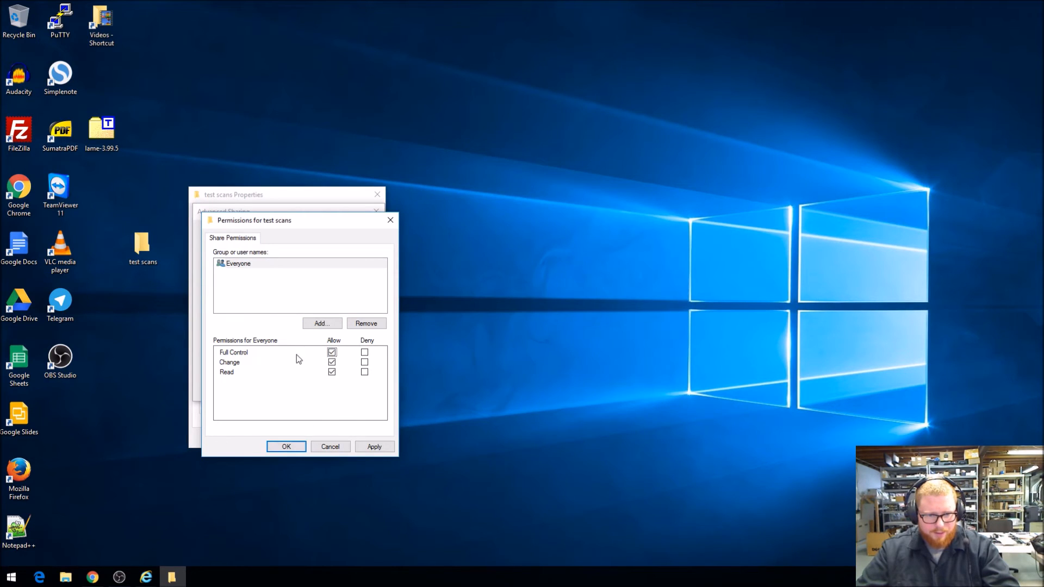
left_click(286, 447)
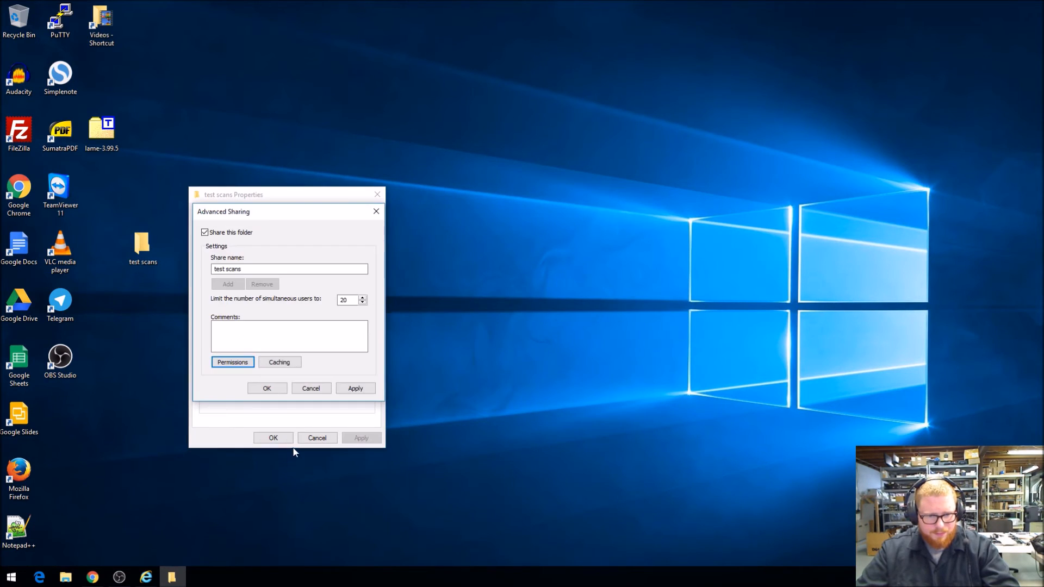
left_click(266, 389)
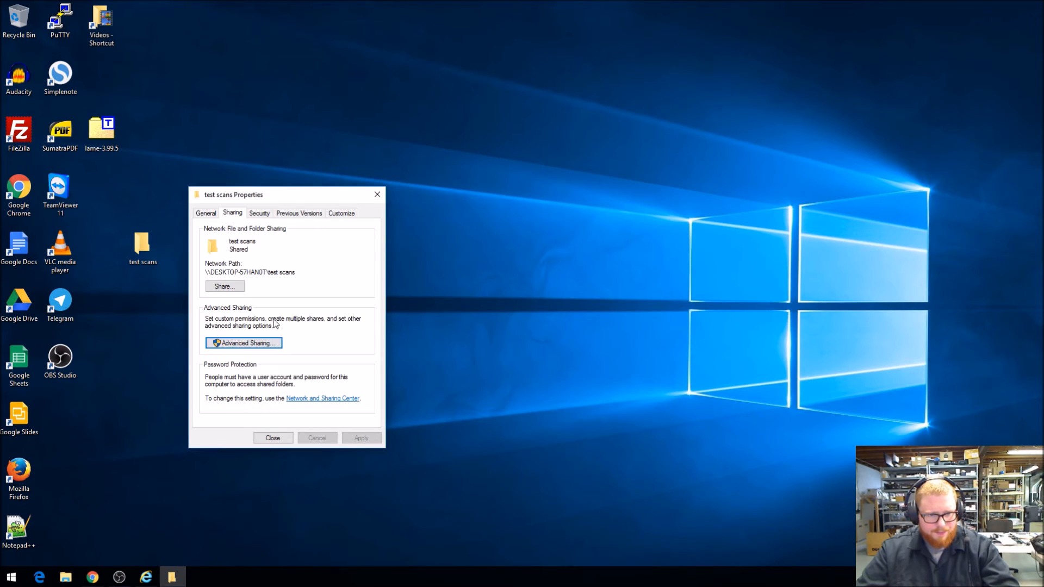
Copy the shared folder's network path and paste it into a new Notepad document
left_click_drag(297, 273, 202, 275)
key("ctrl+c")
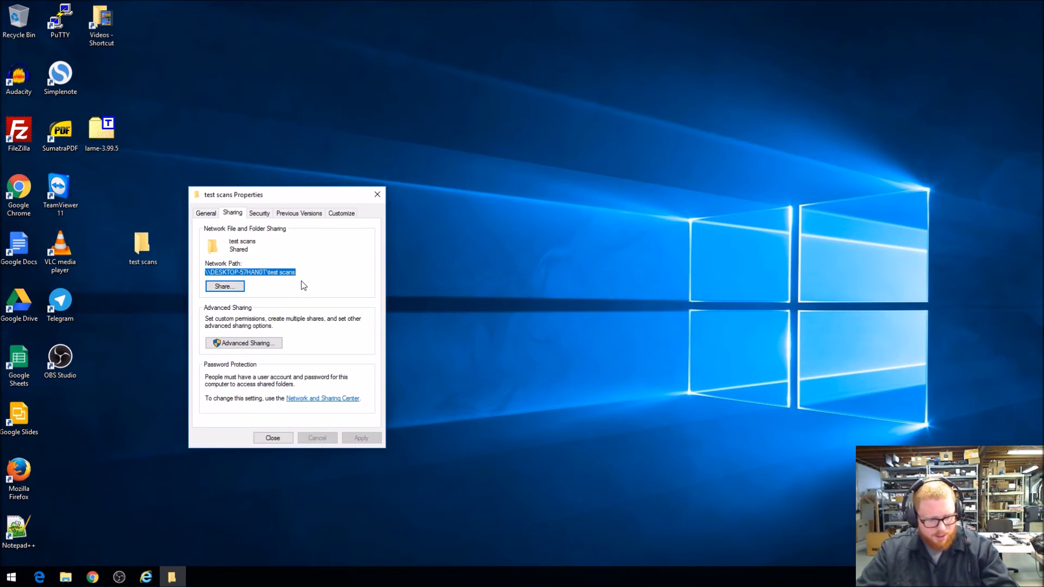
key("super")
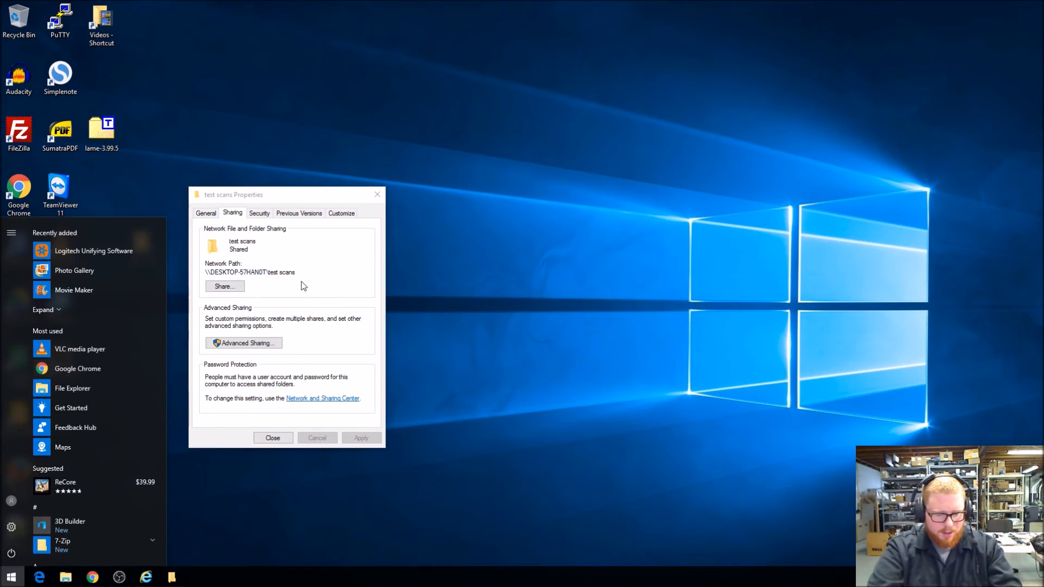
type("note")
key("Return")
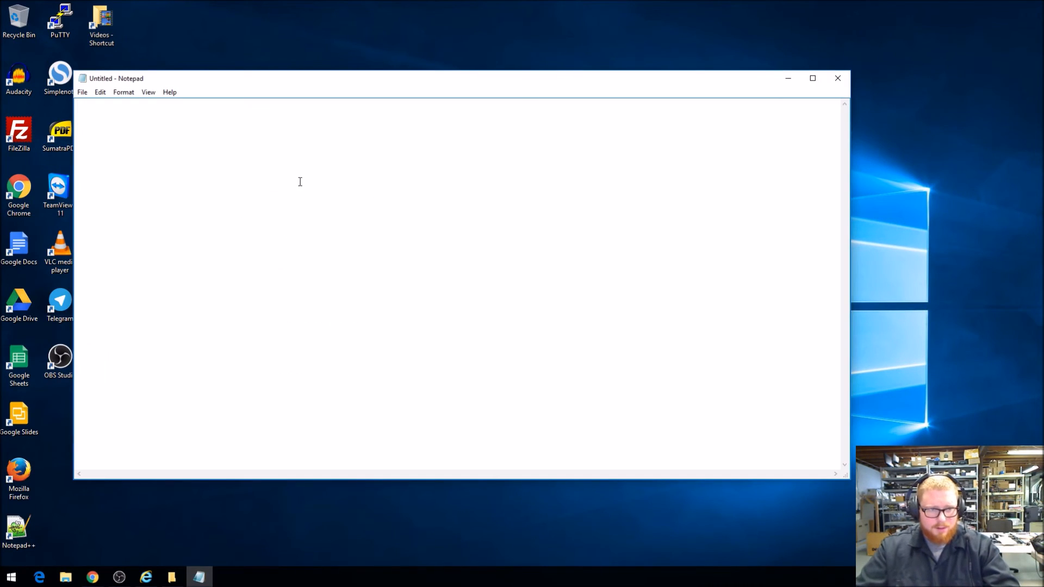
left_click_drag(336, 79, 371, 83)
key("ctrl+v")
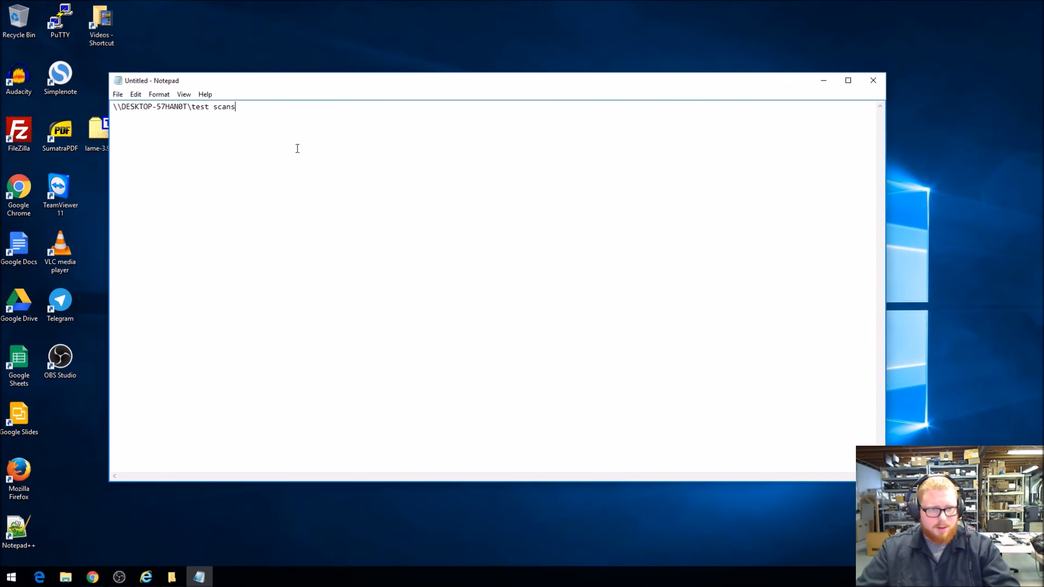
Examine the computer name and share name parts of the pasted network path
double_click(184, 106)
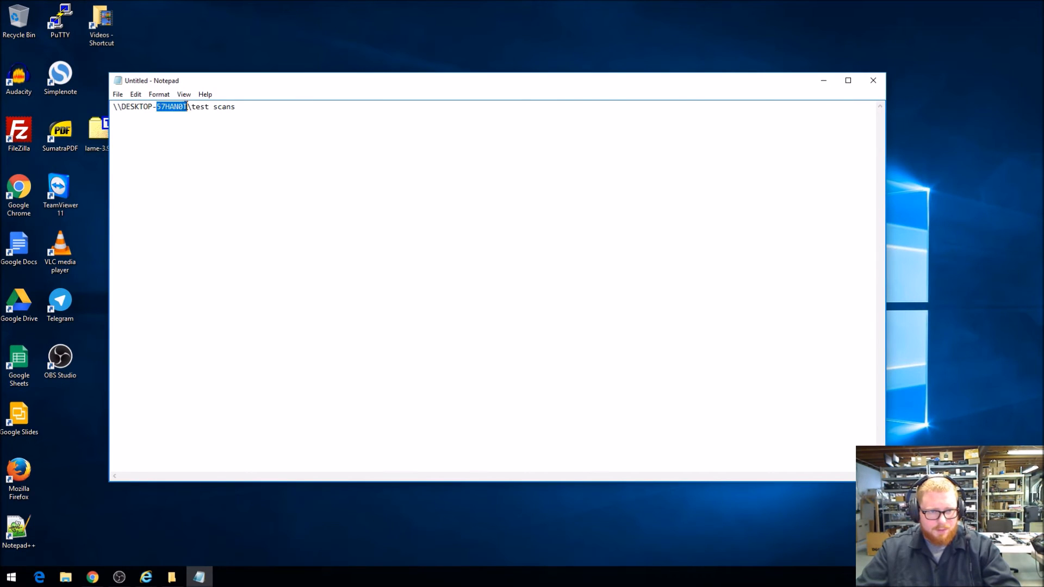
left_click_drag(188, 106, 121, 106)
key("ctrl+c")
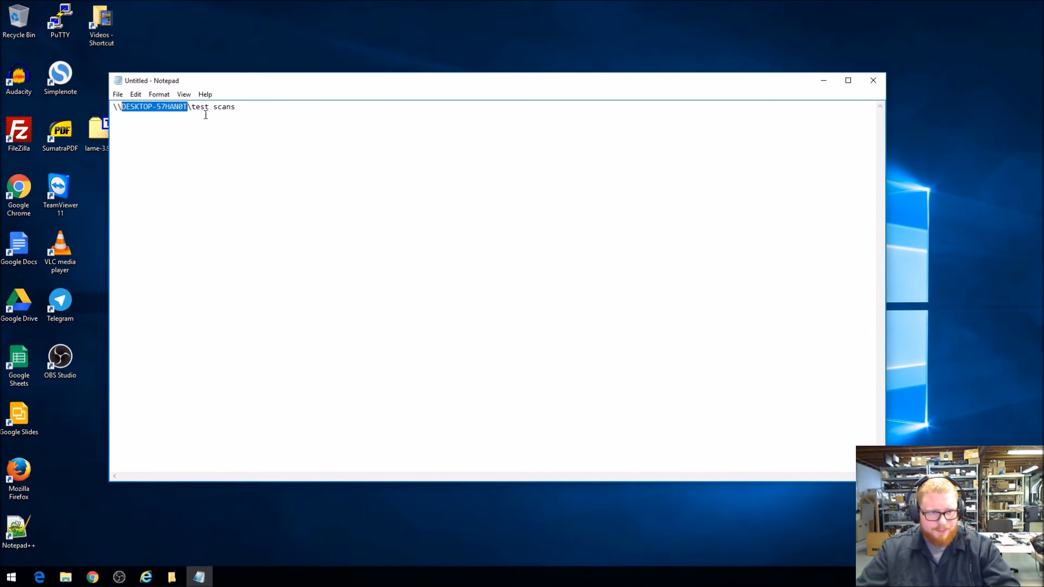
left_click(227, 115)
left_click_drag(241, 108, 195, 101)
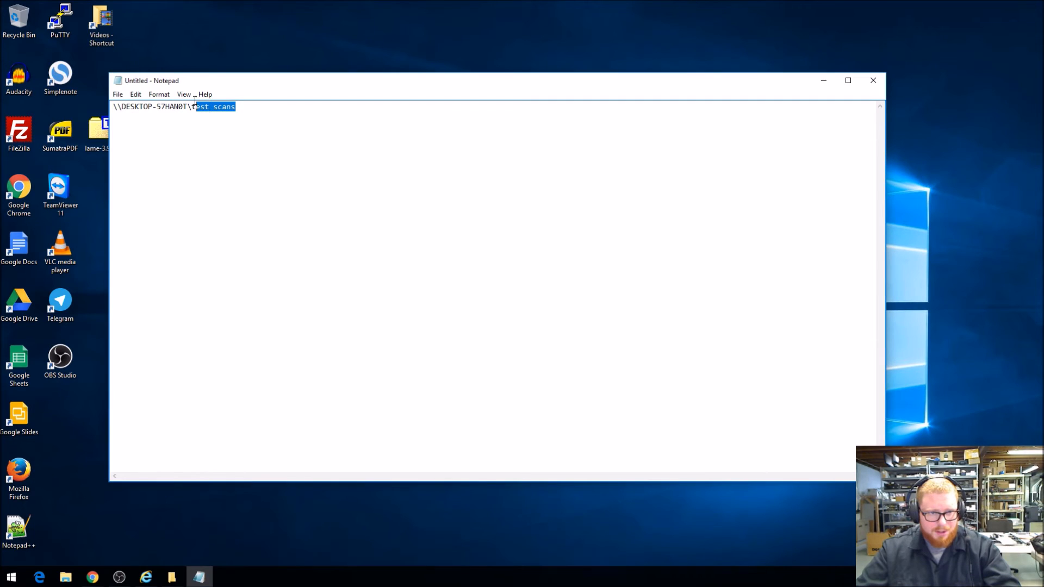
left_click_drag(242, 107, 202, 107)
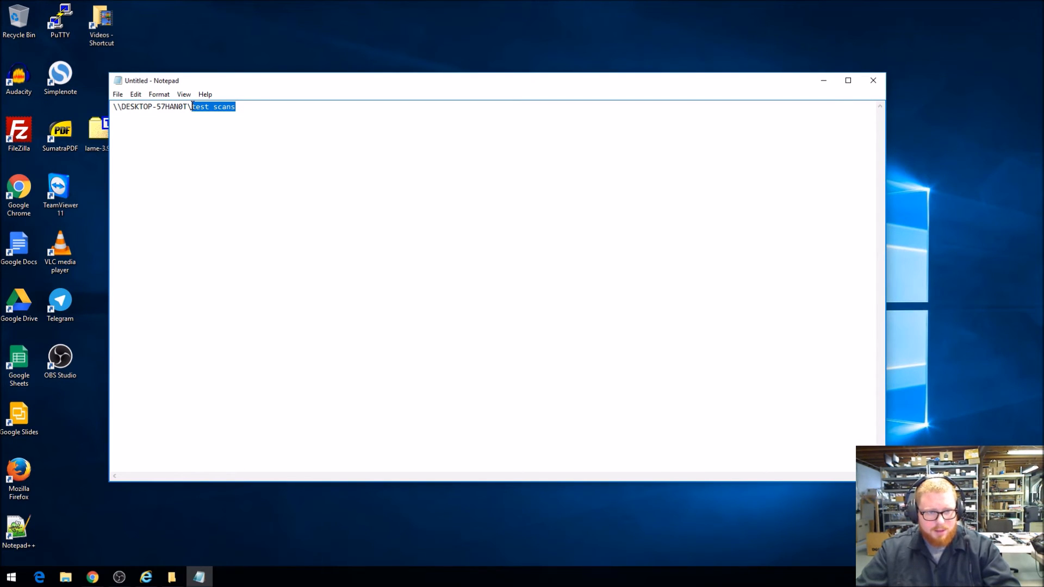
left_click(192, 106)
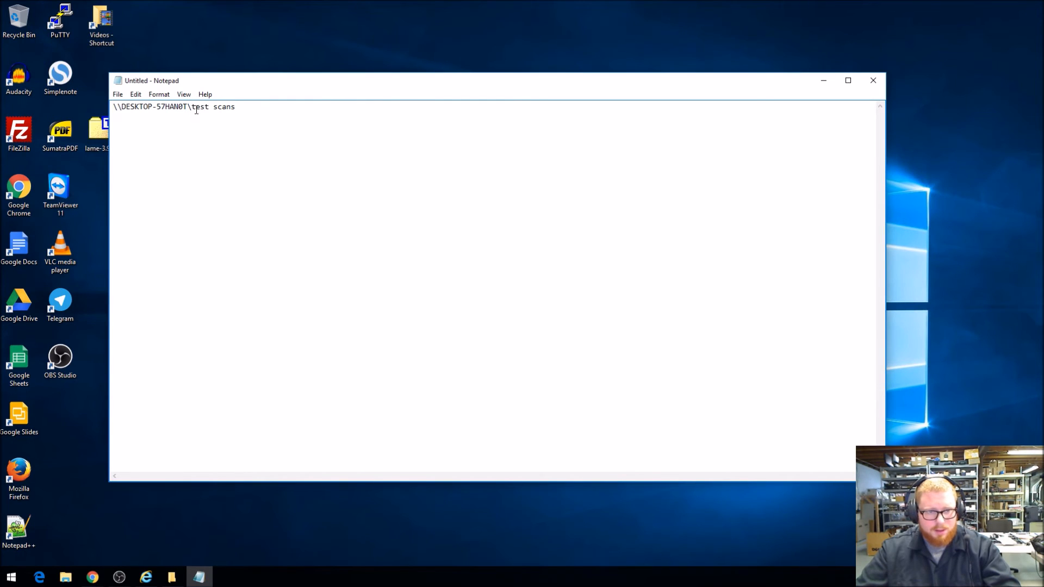
Place Notepad beside the Command Center page and copy DESKTOP-57HAN0T from the network path into the SCANS contact's SMB Host Name
left_click_drag(192, 107, 1041, 142)
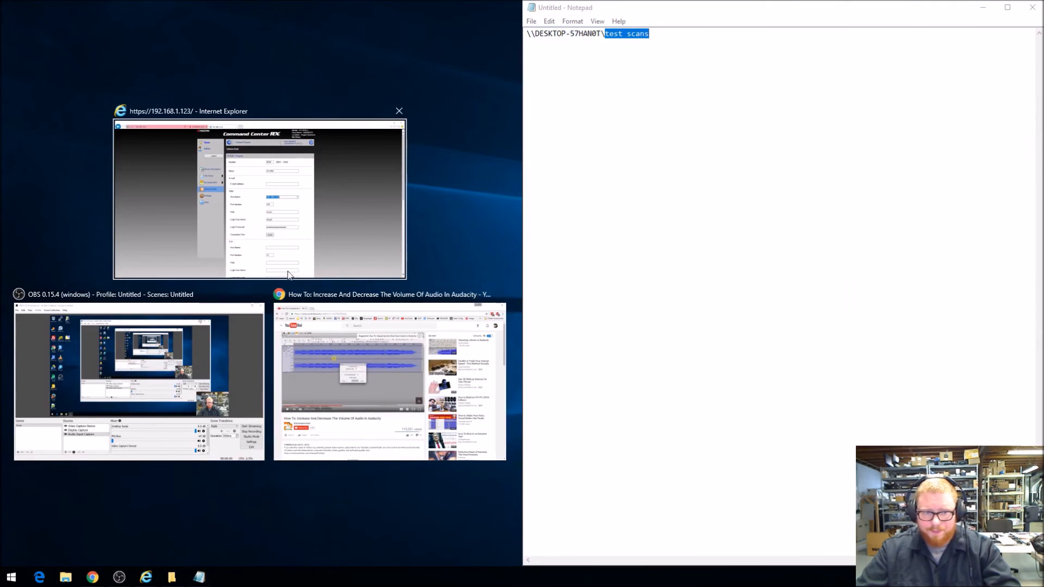
left_click(221, 223)
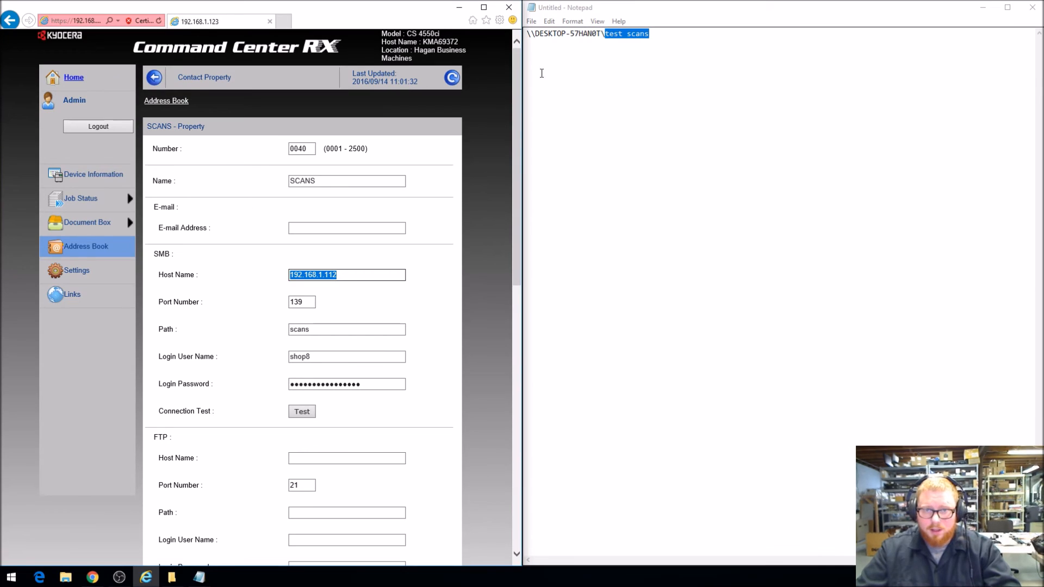
double_click(563, 35)
left_click_drag(601, 35, 543, 33)
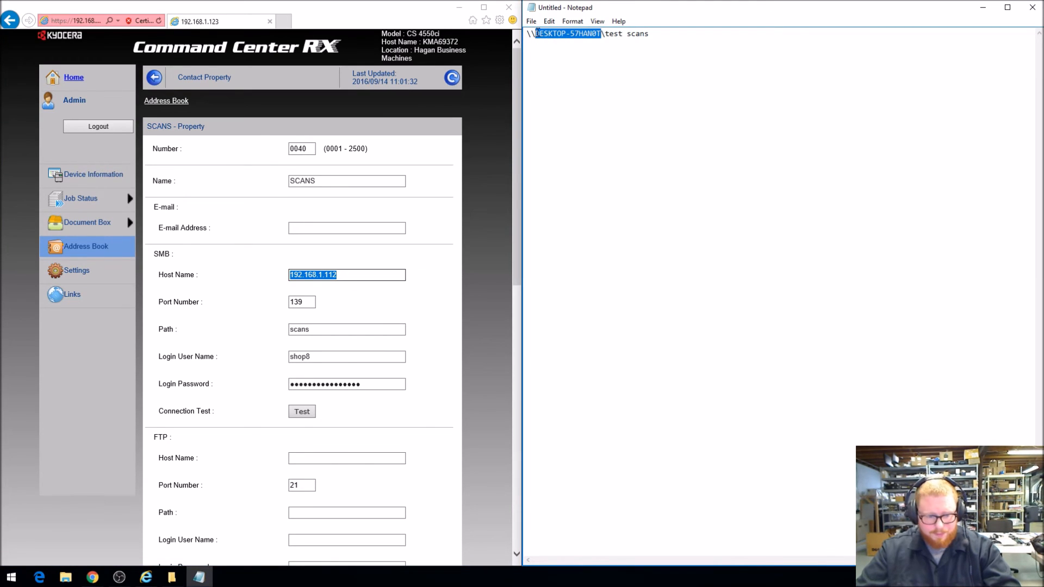
left_click(338, 274)
left_click_drag(338, 274, 275, 286)
key("ctrl+v")
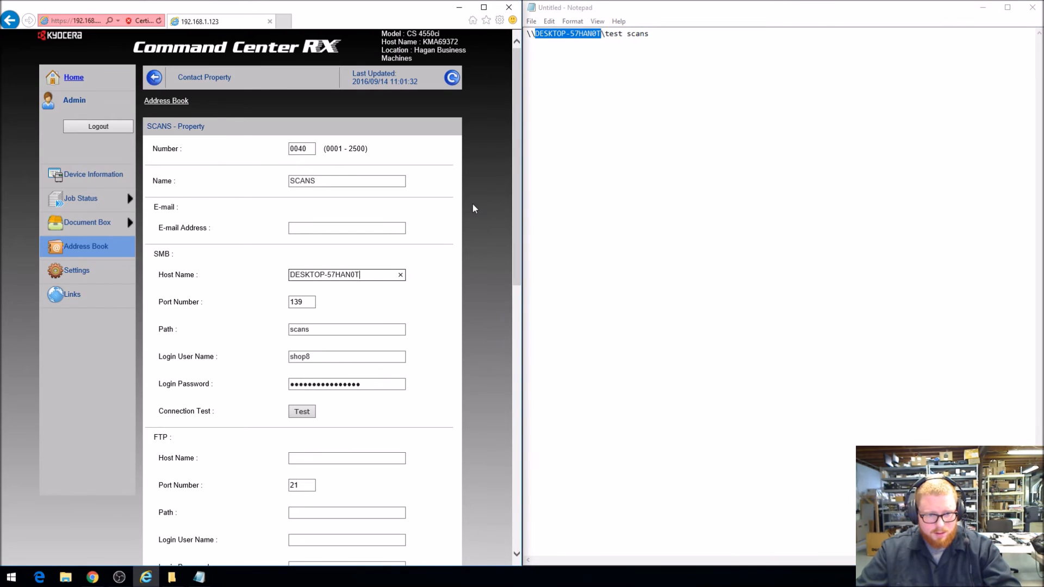
Copy the share name "test scans" from the Notepad path into the SCANS contact's SMB Path
left_click_drag(648, 34, 606, 33)
key("ctrl+c")
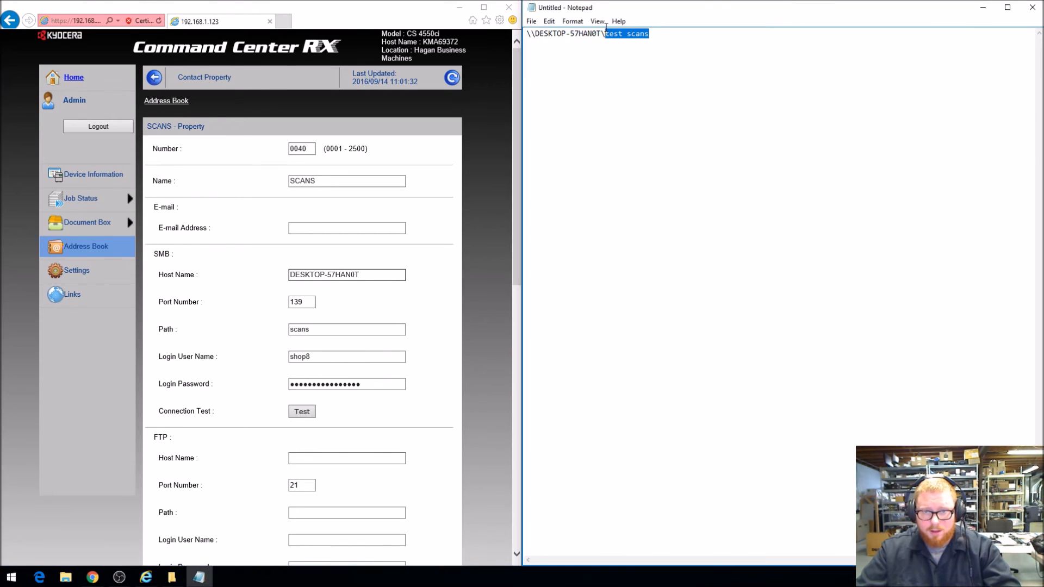
left_click(330, 329)
left_click_drag(330, 329, 278, 329)
key("ctrl+v")
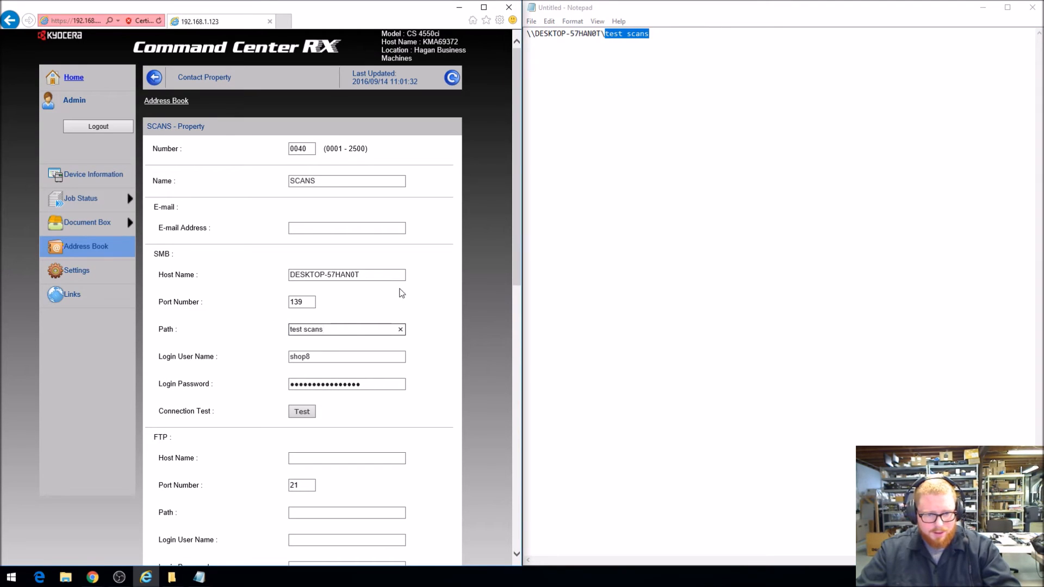
left_click(651, 129)
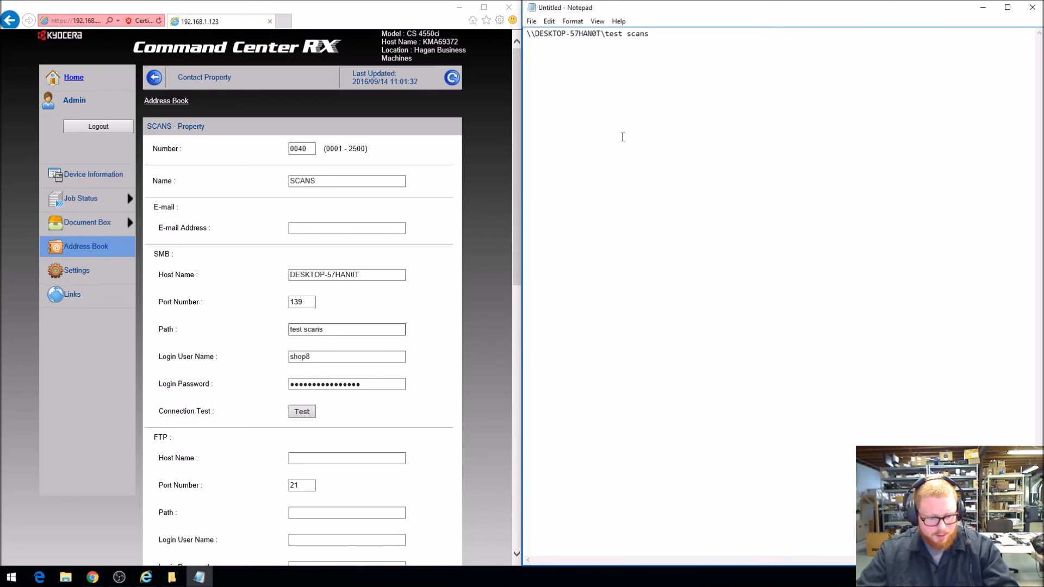
Run the command "control userpasswords2" to open Windows User Accounts and place the dialog over the Notepad window
key("super+r")
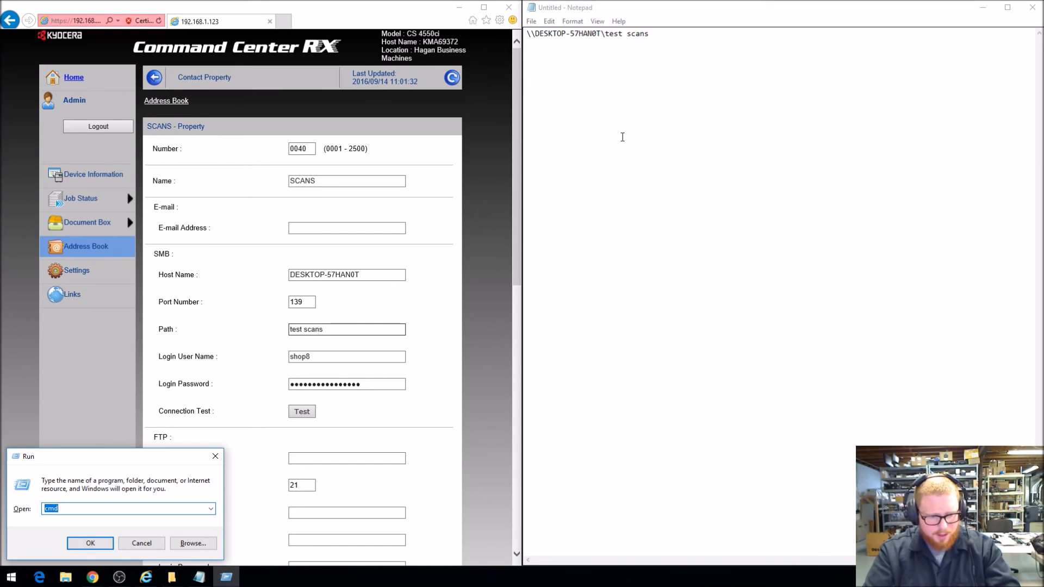
key("BackSpace")
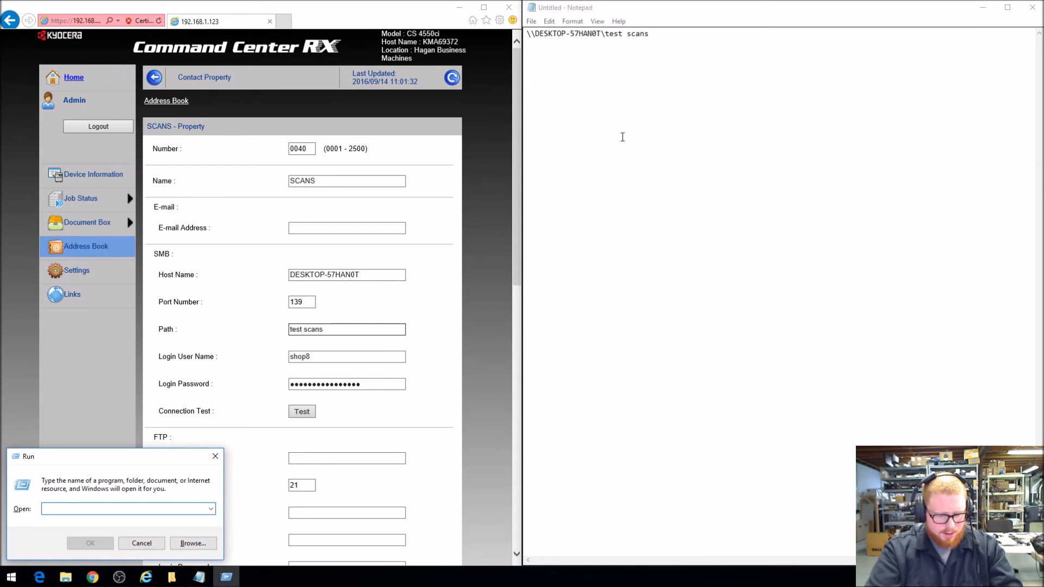
type("control userpasswords2")
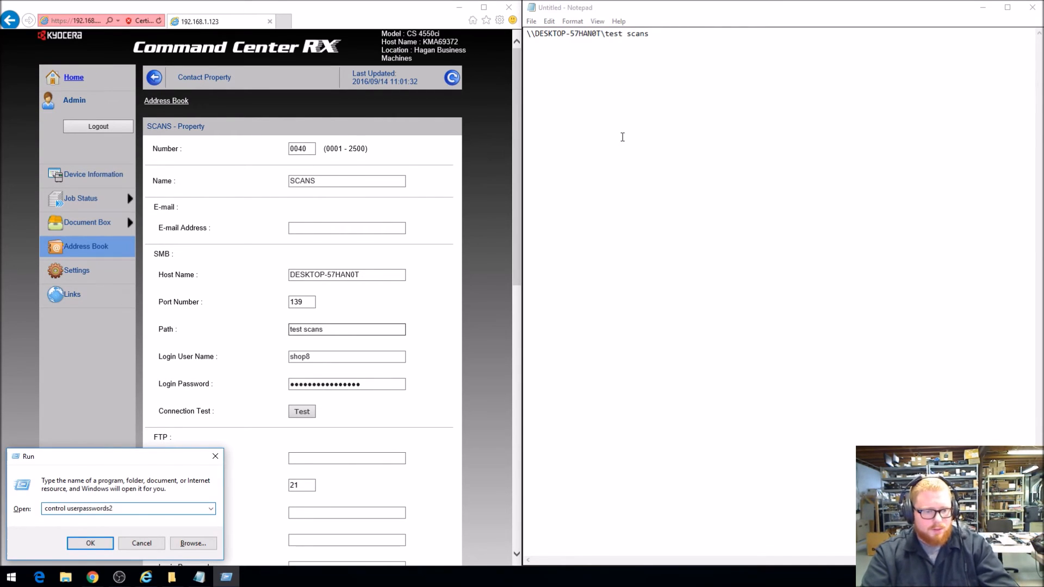
key("Return")
left_click_drag(281, 113, 761, 139)
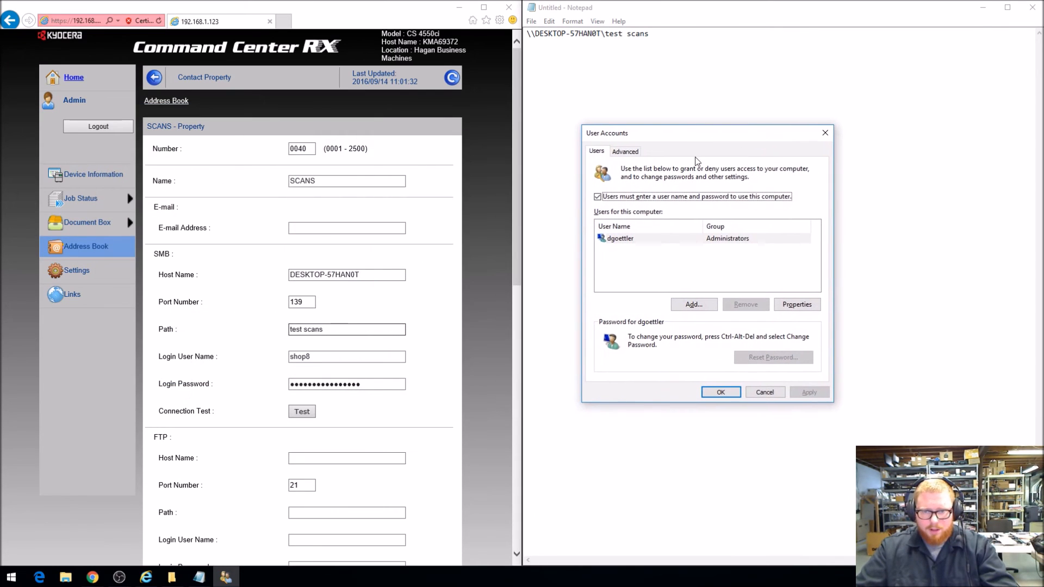
Copy the Windows account's user name from its properties into the contact's SMB Login User Name, and close the properties
double_click(640, 240)
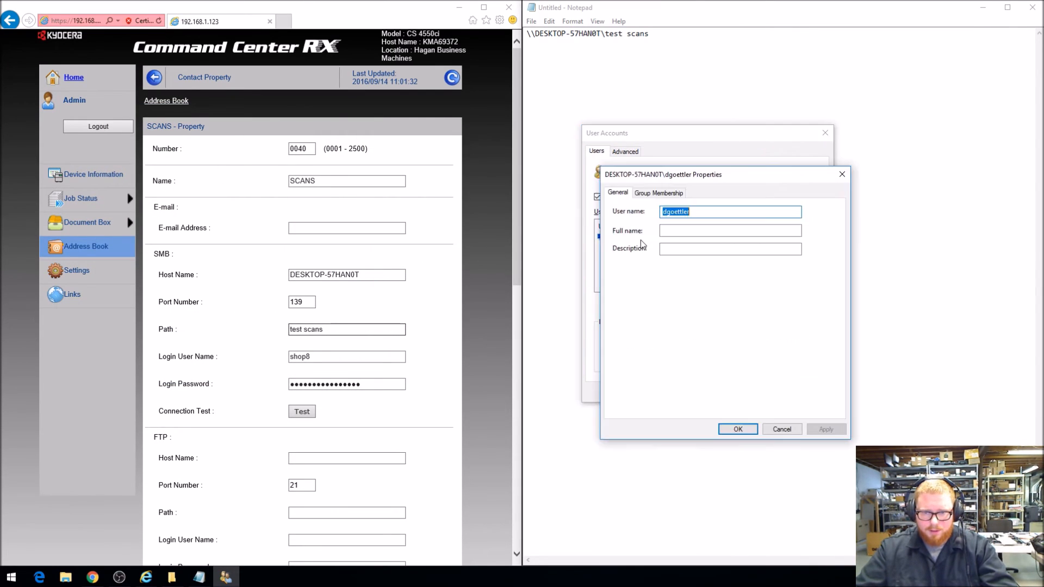
left_click_drag(725, 174, 749, 154)
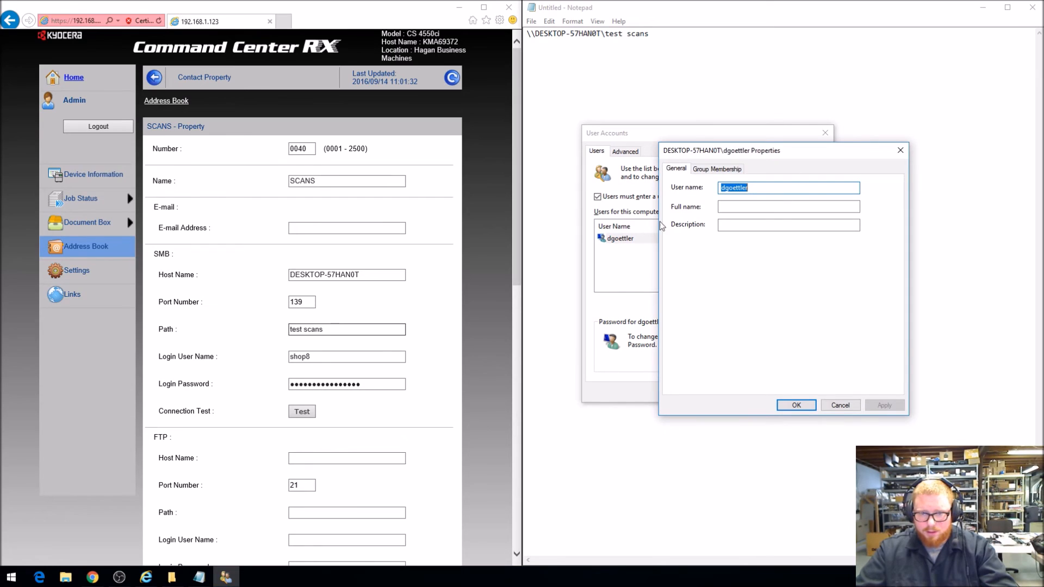
left_click_drag(750, 155, 682, 146)
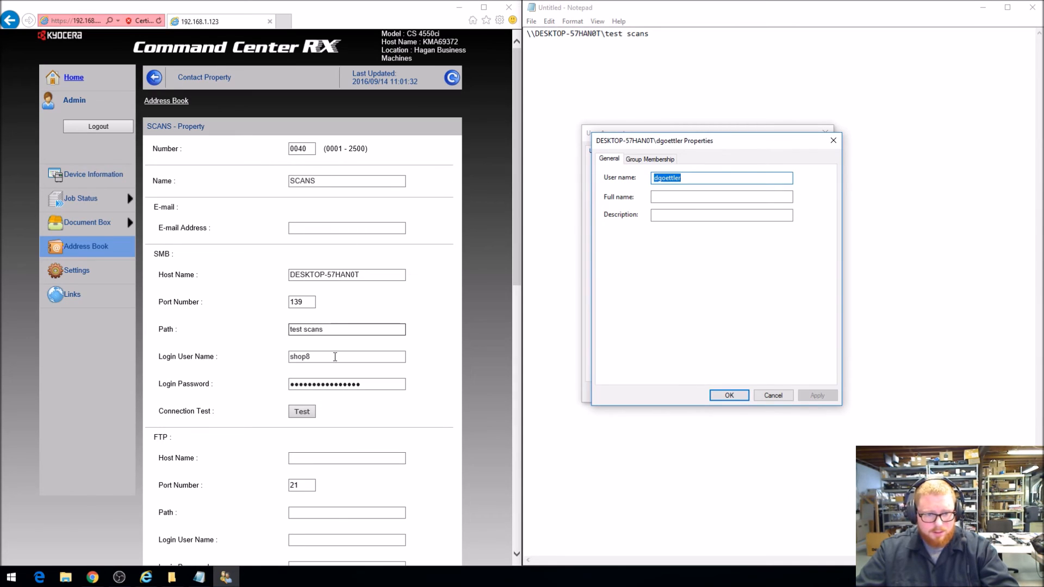
double_click(300, 356)
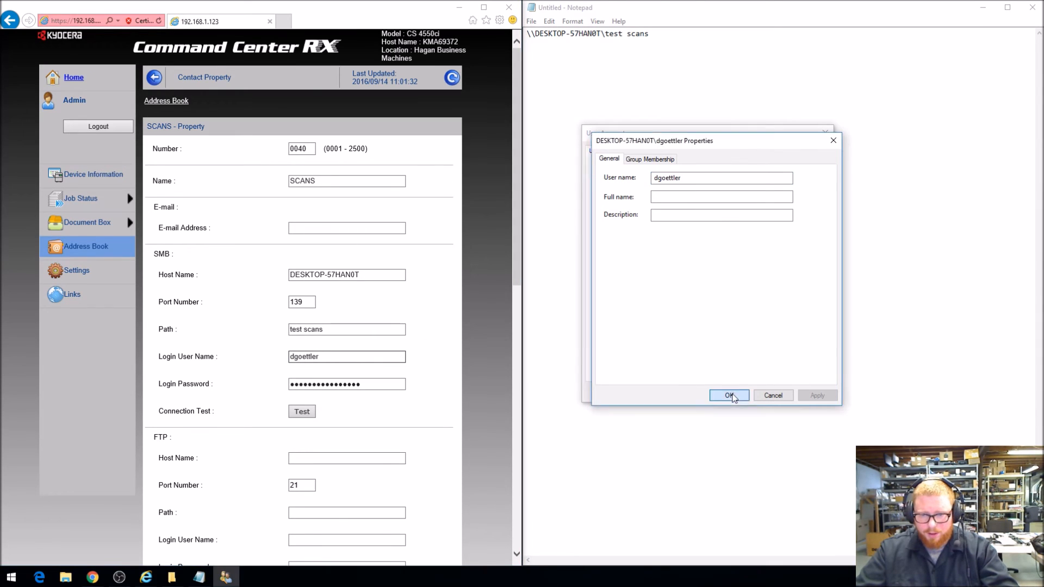
left_click(729, 395)
Examine the Windows account's Set Password option in Local Users and Groups under advanced user management, and close the console
left_click_drag(666, 143, 736, 124)
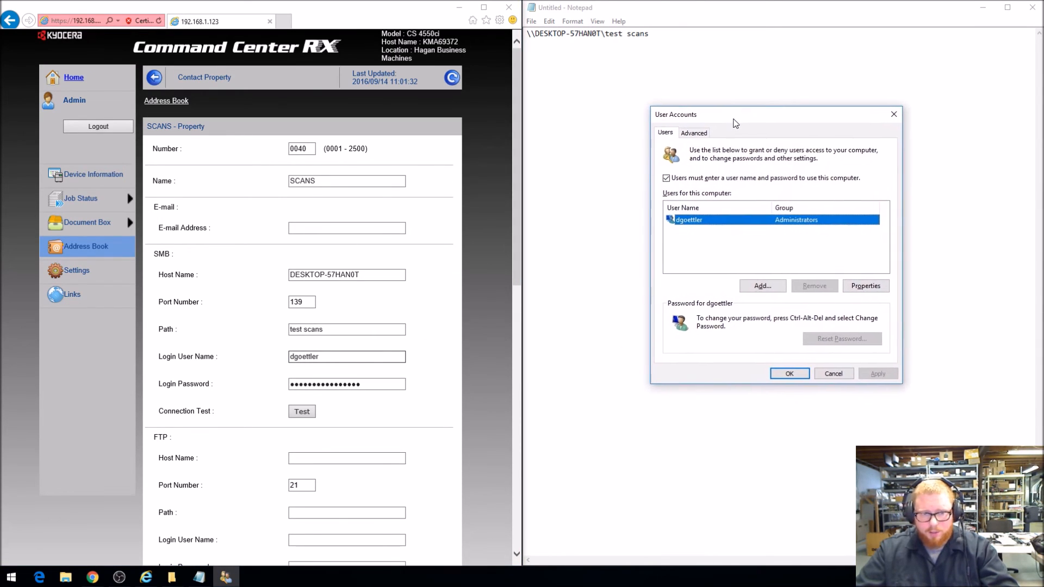
left_click(707, 134)
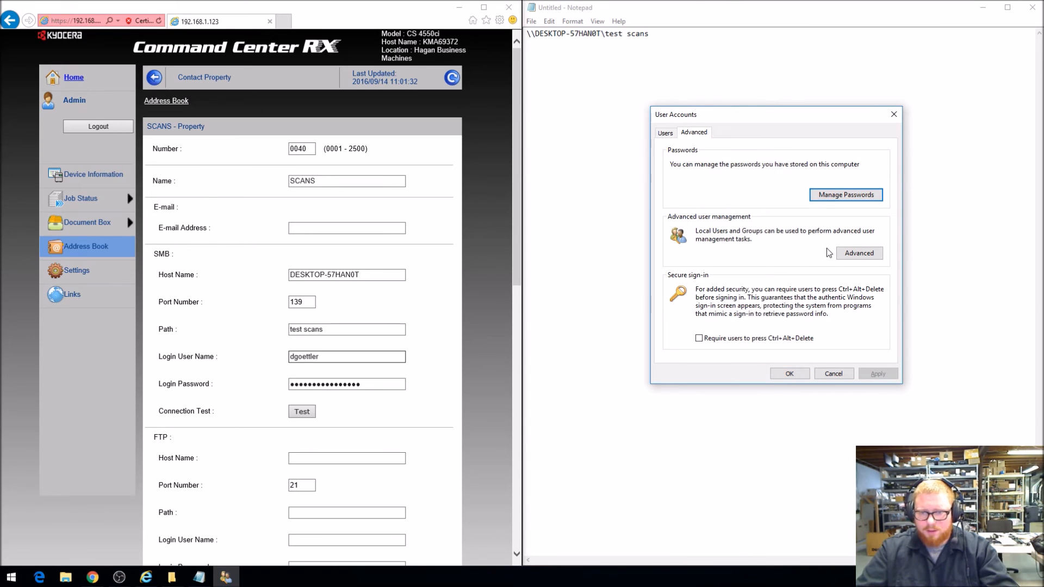
left_click(869, 254)
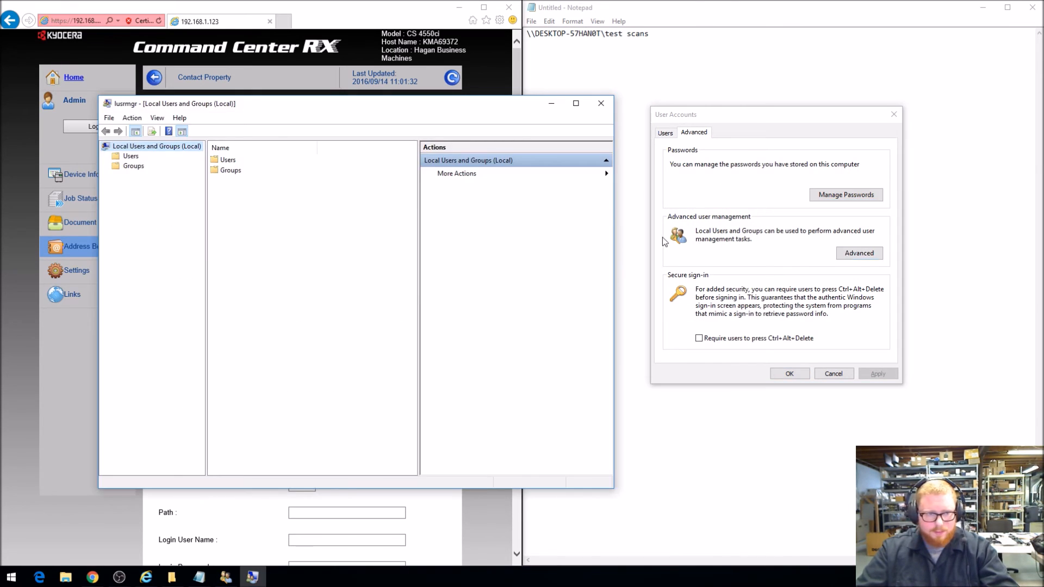
double_click(232, 162)
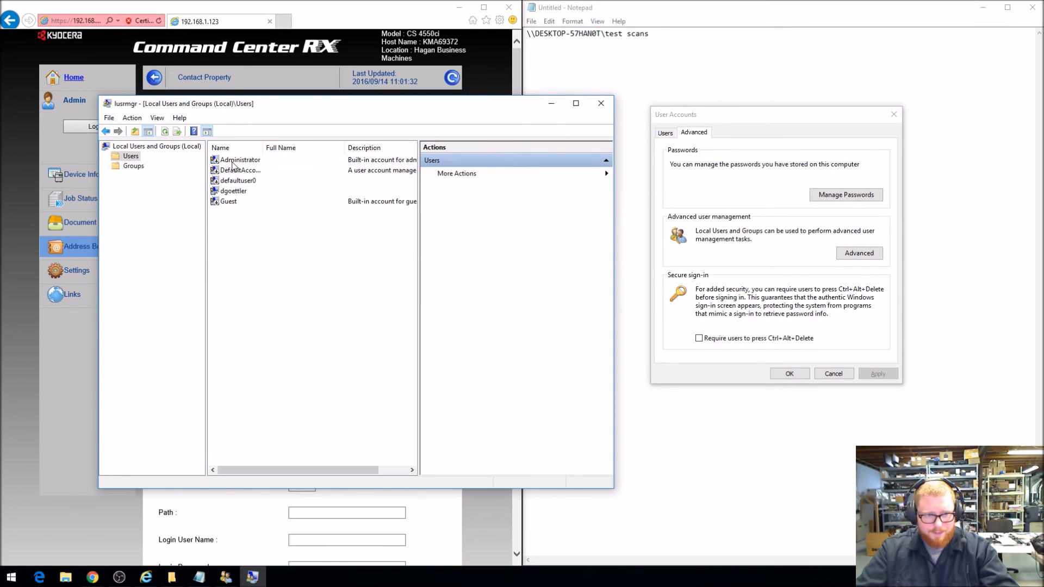
left_click(242, 194)
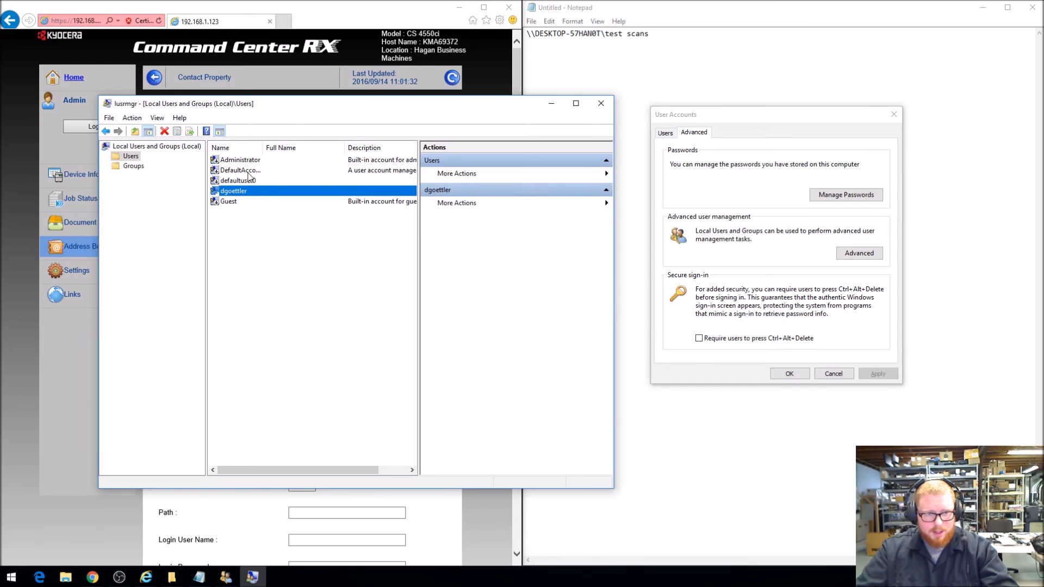
left_click_drag(263, 147, 288, 148)
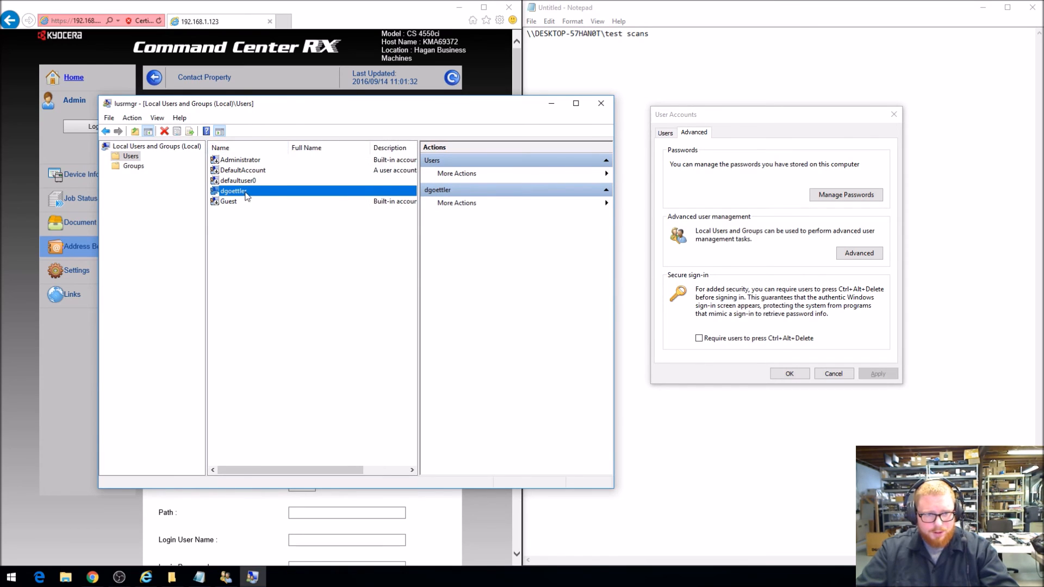
right_click(246, 196)
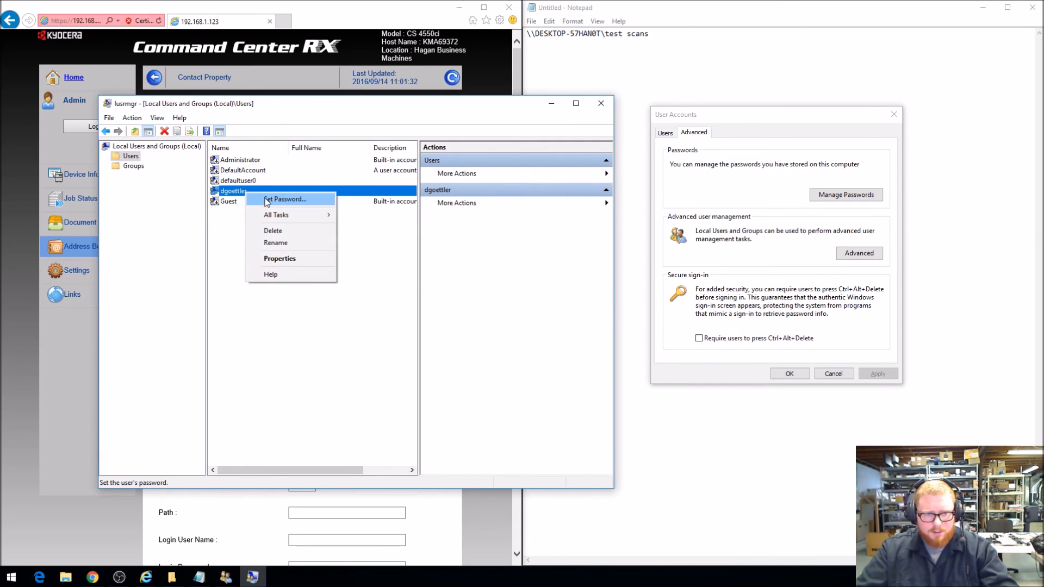
left_click(602, 109)
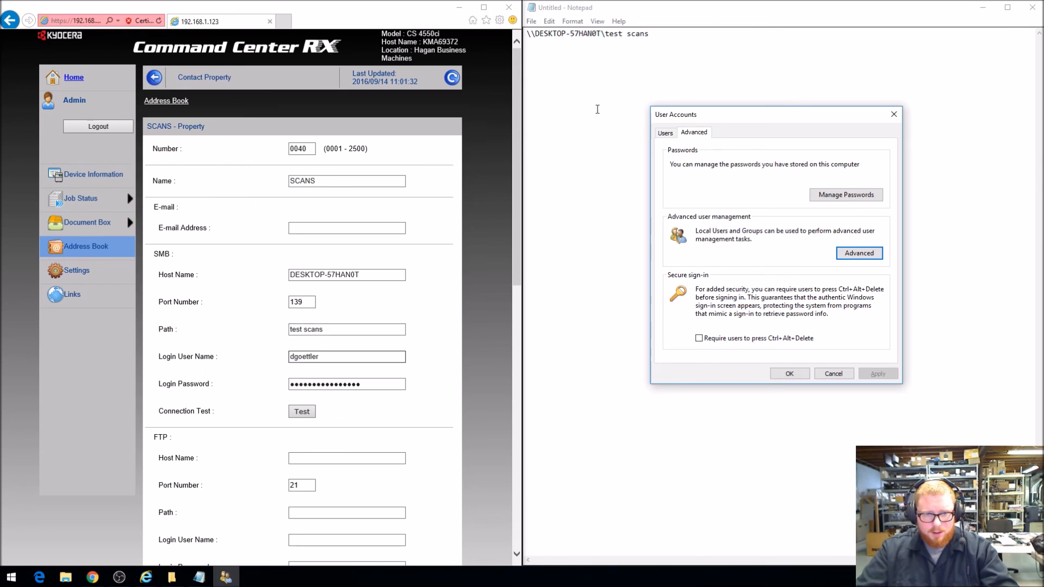
Replace the contact's SMB Login Password with the Windows account's password
double_click(355, 384)
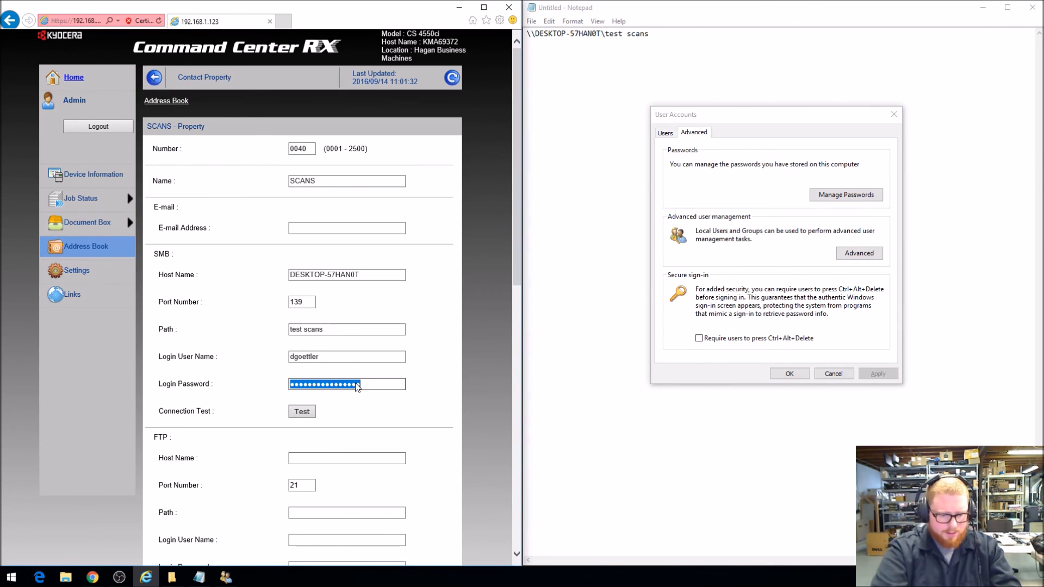
type("*********")
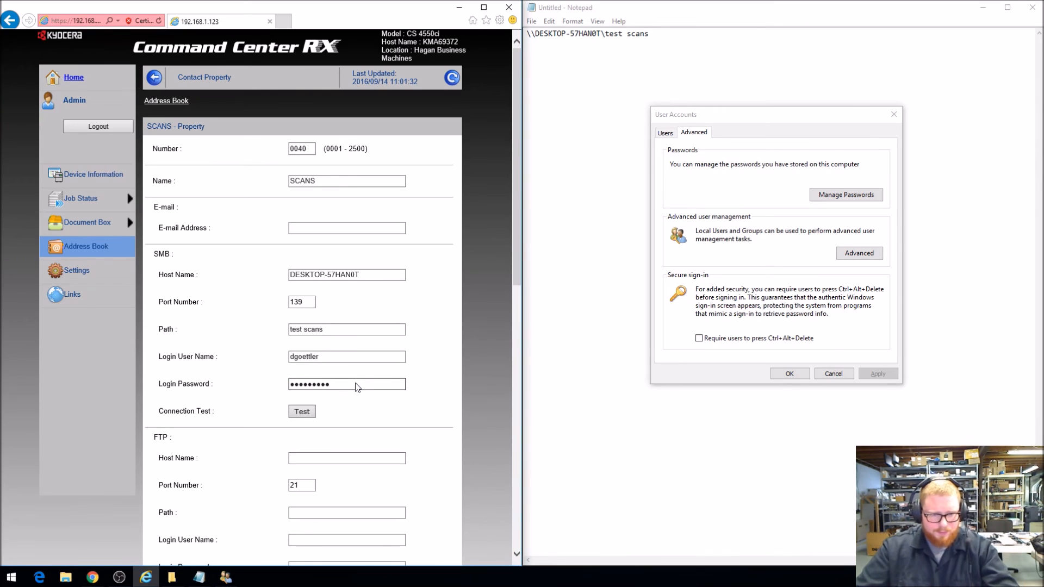
Run the SMB connection test for the SCANS contact, return to its properties, and submit the contact changes
left_click(302, 411)
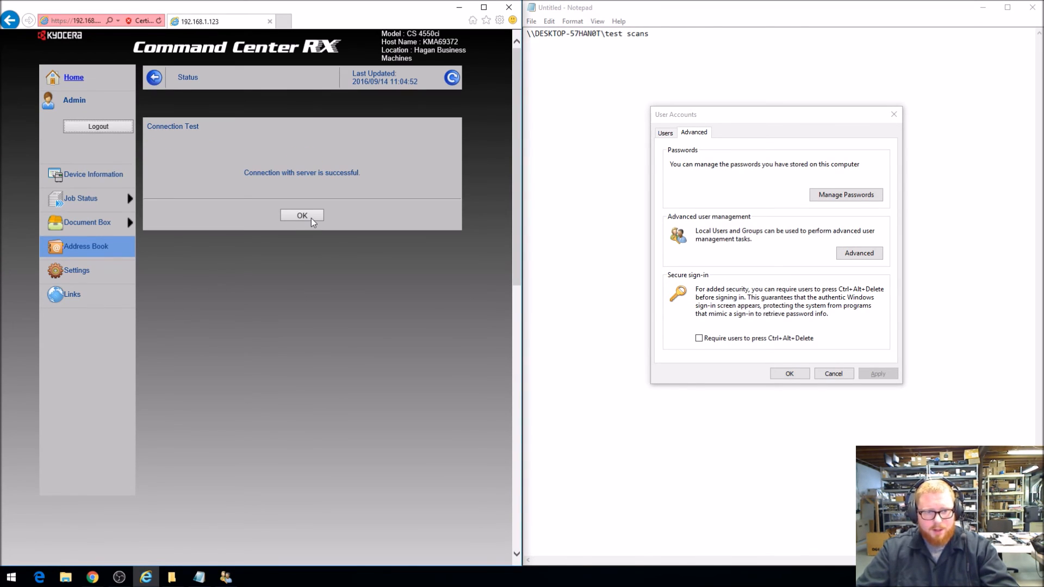
left_click_drag(242, 172, 388, 193)
left_click(373, 212)
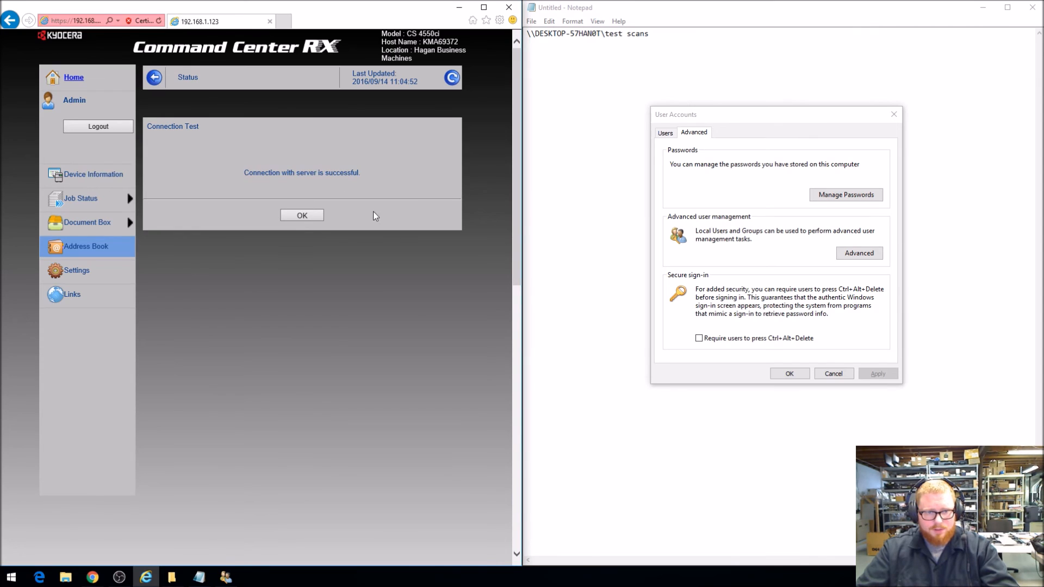
left_click(302, 216)
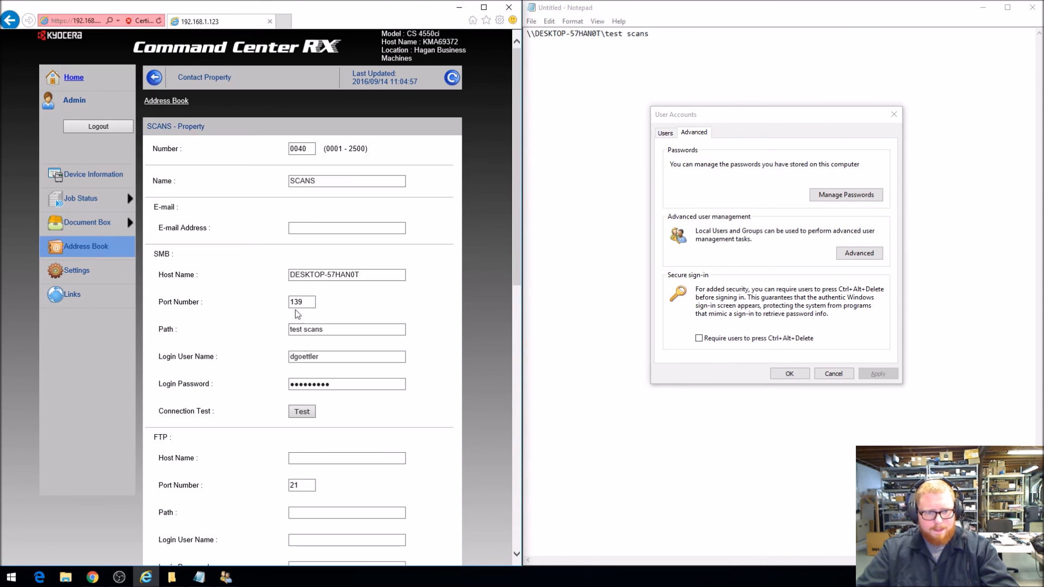
scroll(321, 345, "down", 10)
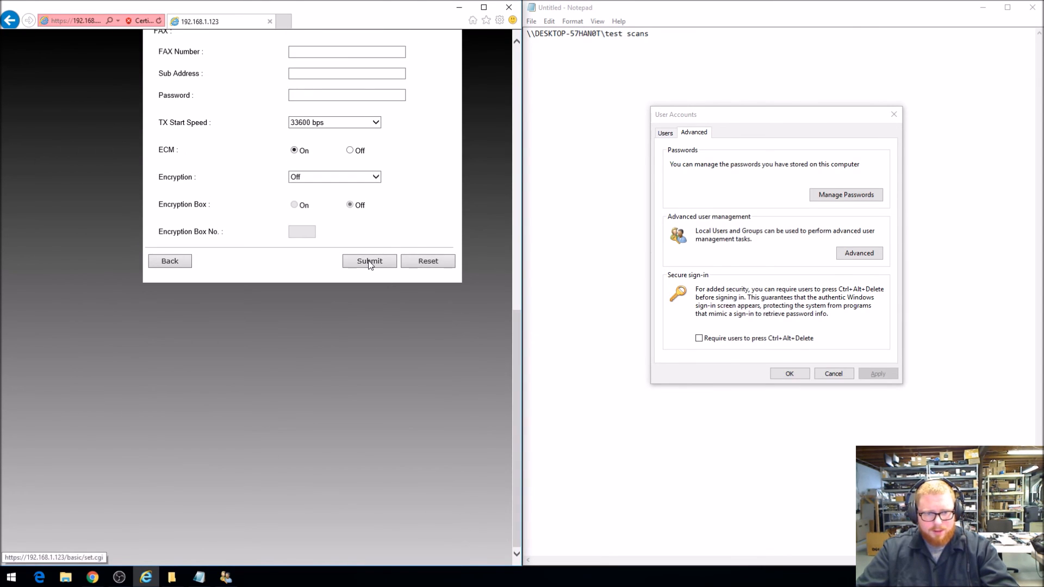
left_click(368, 263)
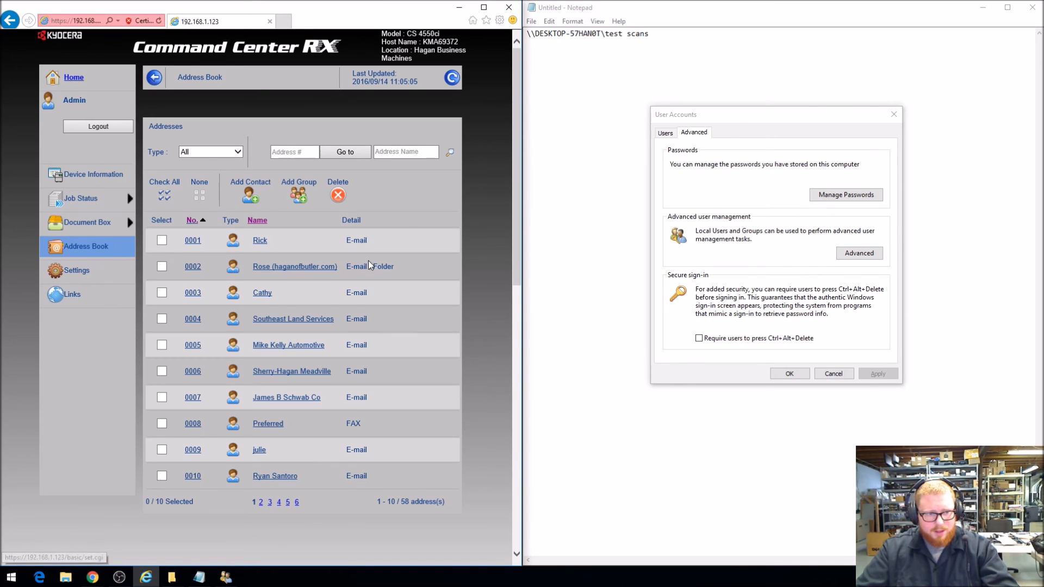
Review the SMTP General and TCP/IP General pages in the copier's advanced settings
left_click(82, 276)
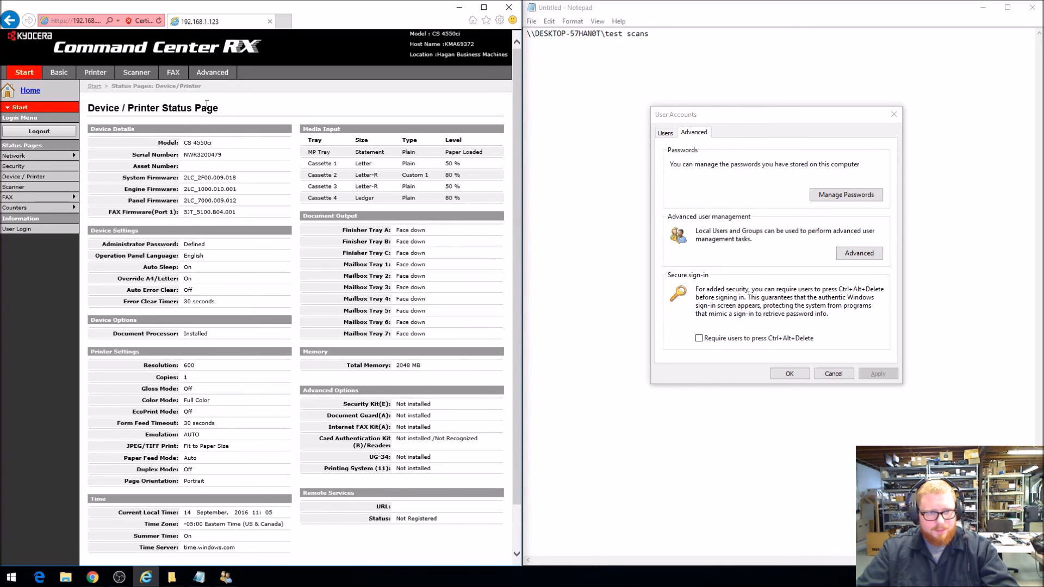
left_click(206, 73)
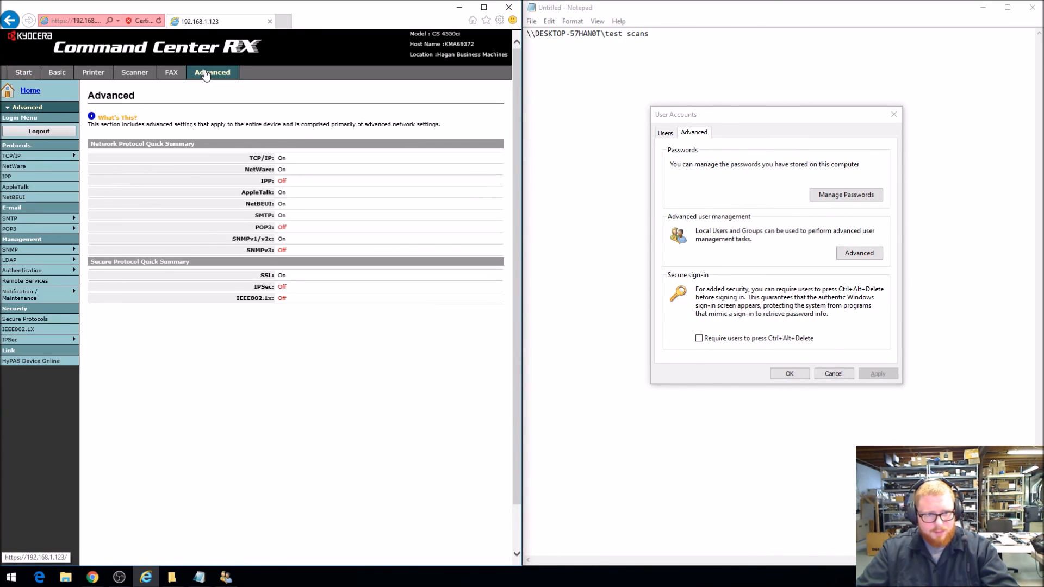
mouse_move(57, 224)
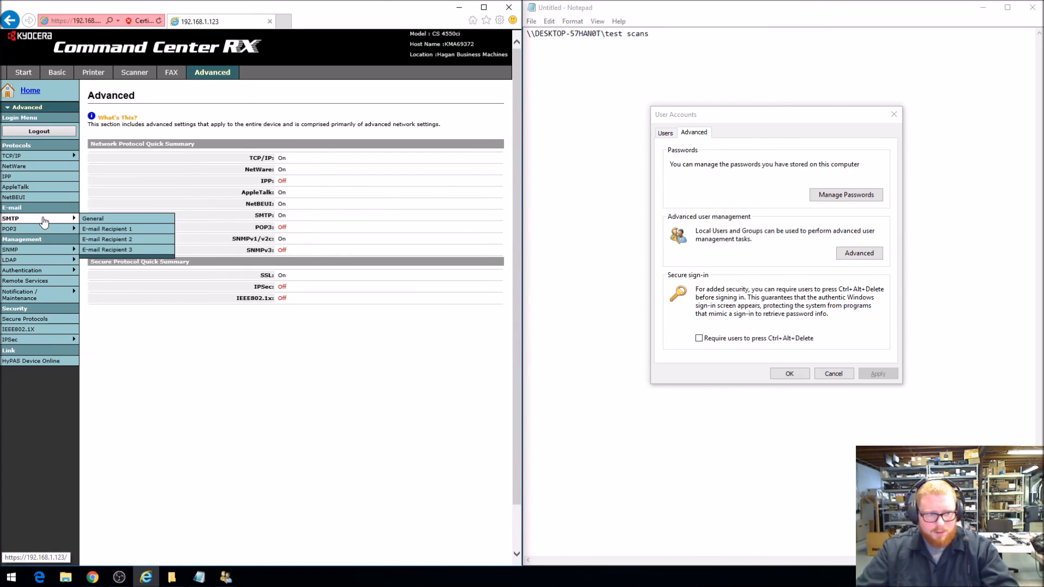
left_click(92, 218)
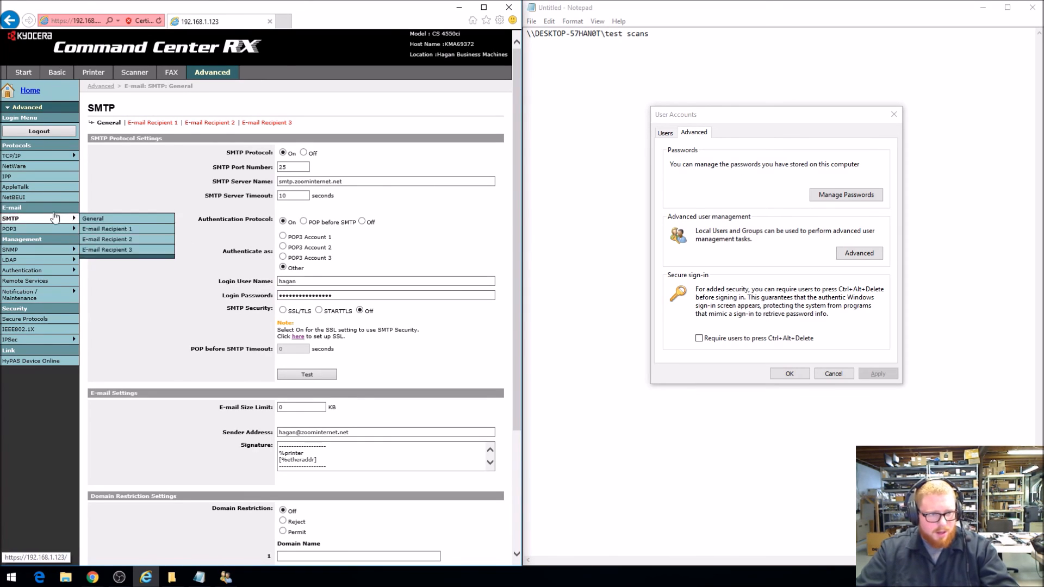
left_click(65, 157)
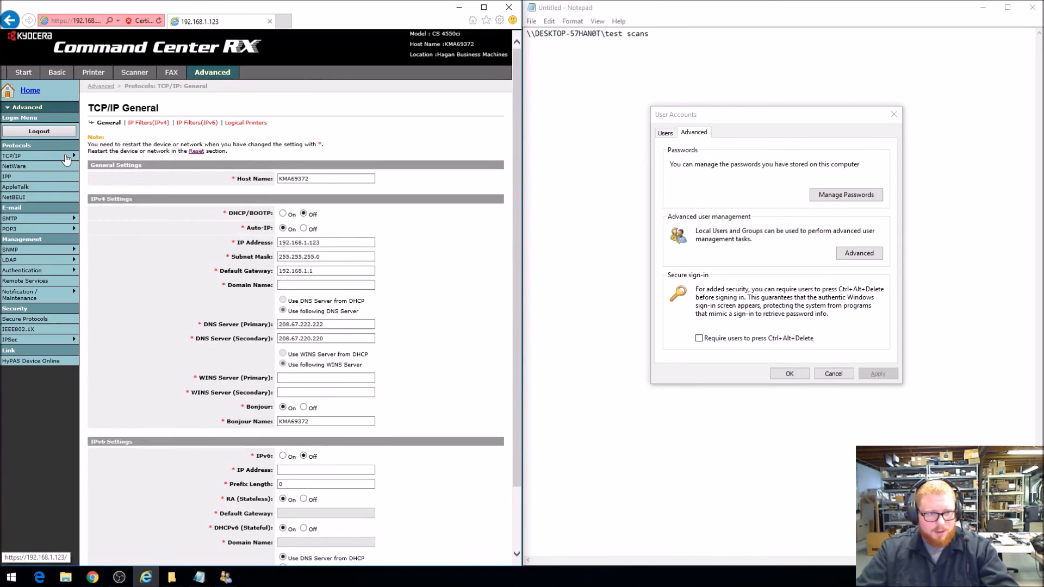
View the device and network restart options, and run the connection test in the SMTP General settings
mouse_move(65, 158)
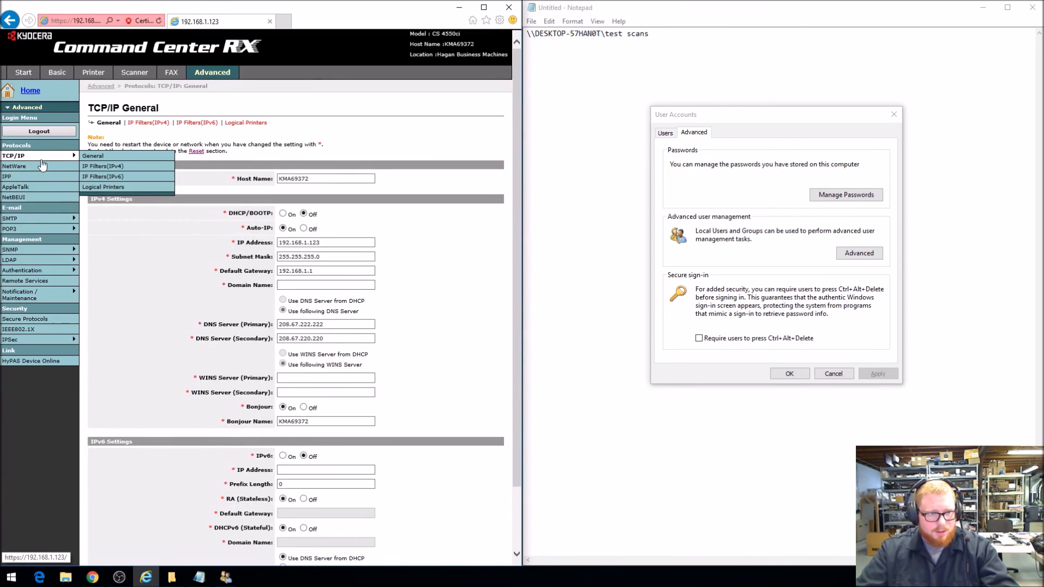
left_click(197, 152)
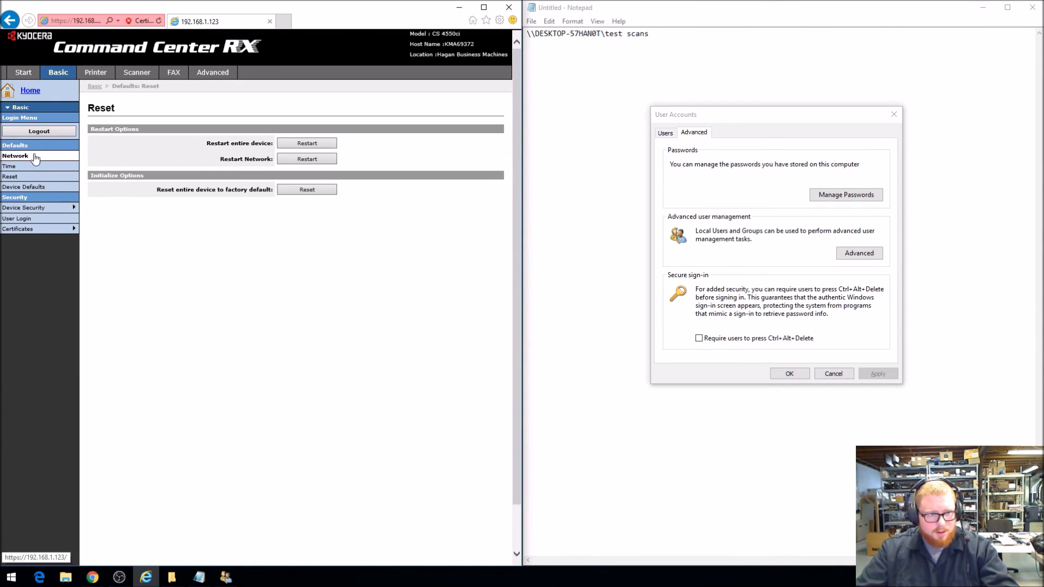
left_click(209, 75)
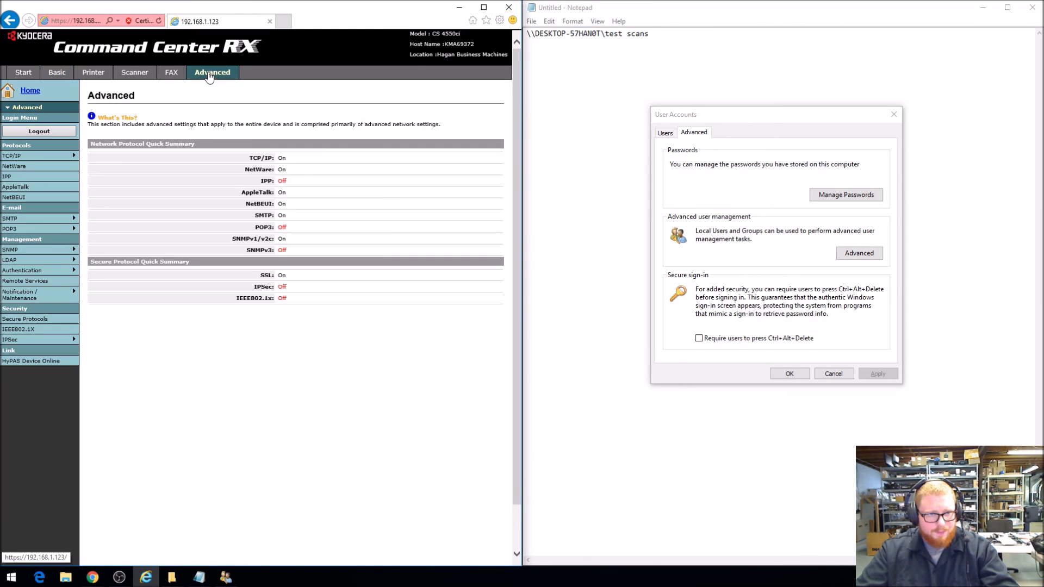
left_click(52, 221)
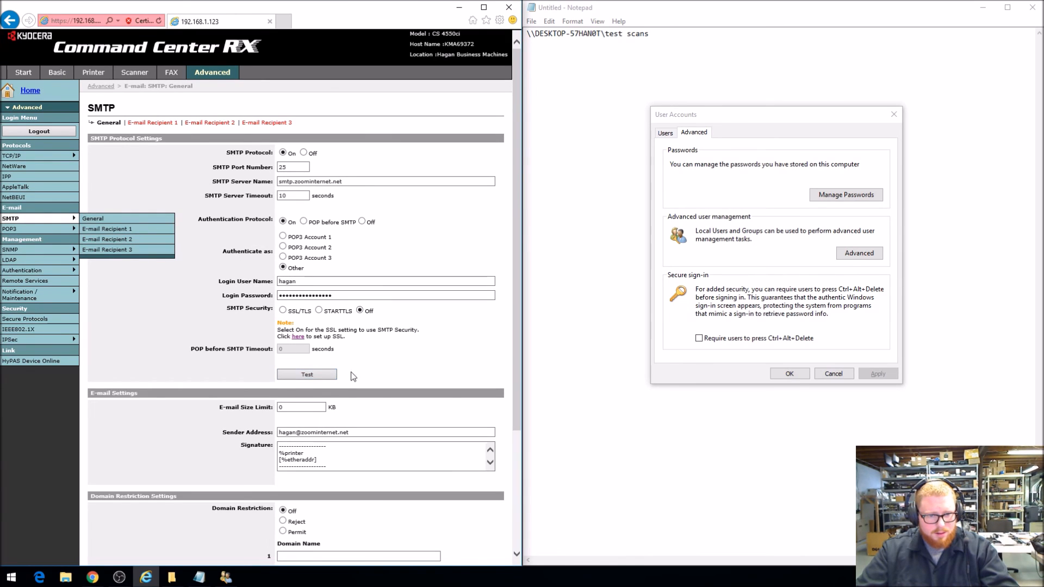
left_click(308, 374)
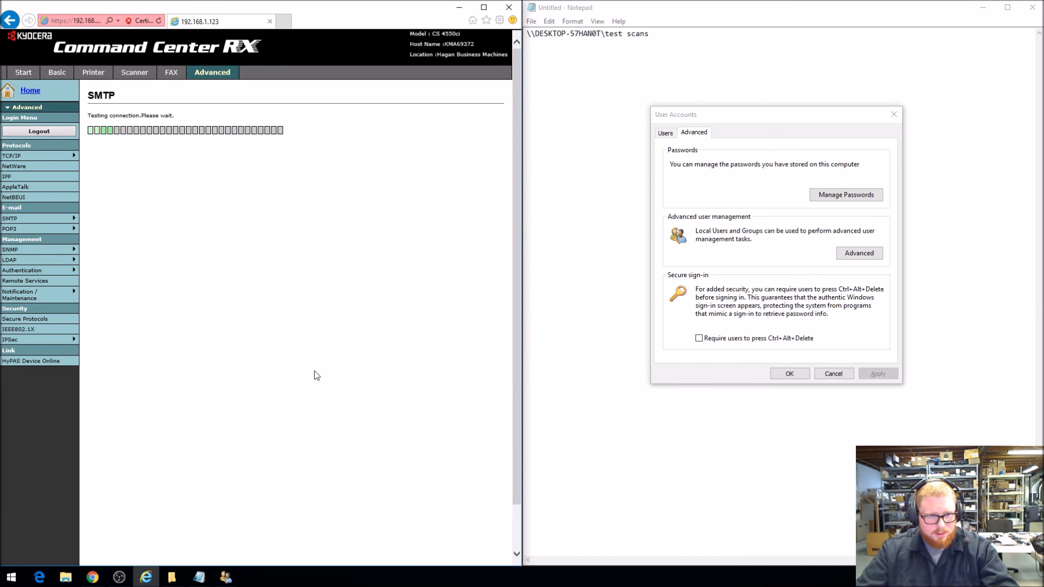
Review the Maintenance Notification settings, and send the counter status report once to E-mail Recipient 1 from its SMTP page
mouse_move(31, 299)
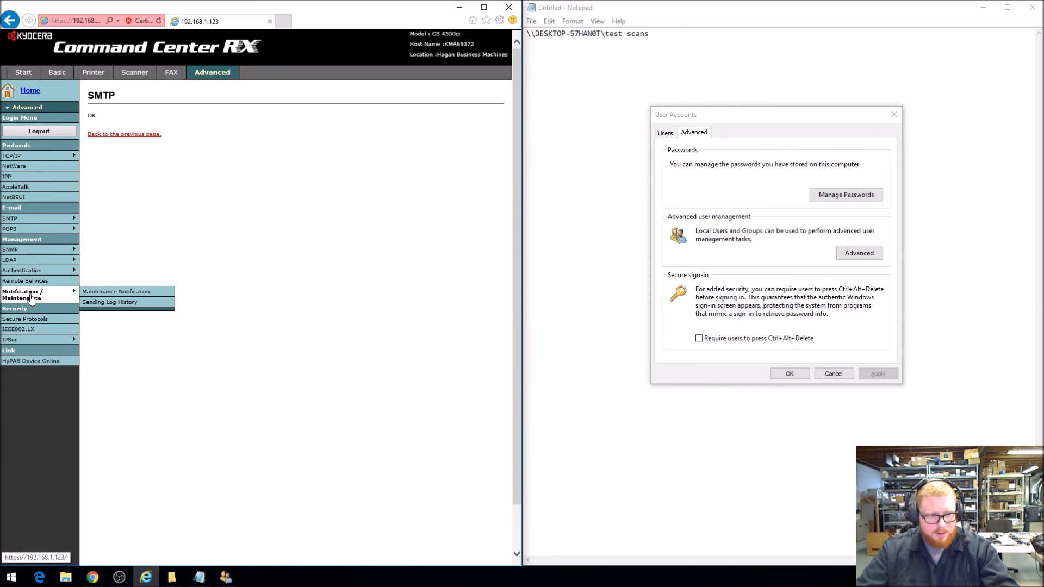
left_click(32, 299)
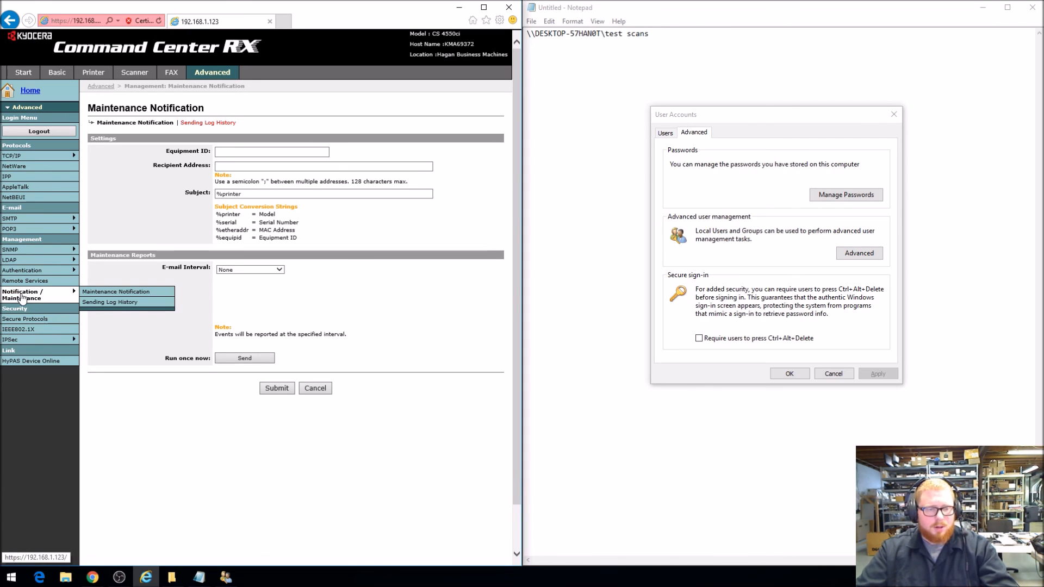
mouse_move(53, 218)
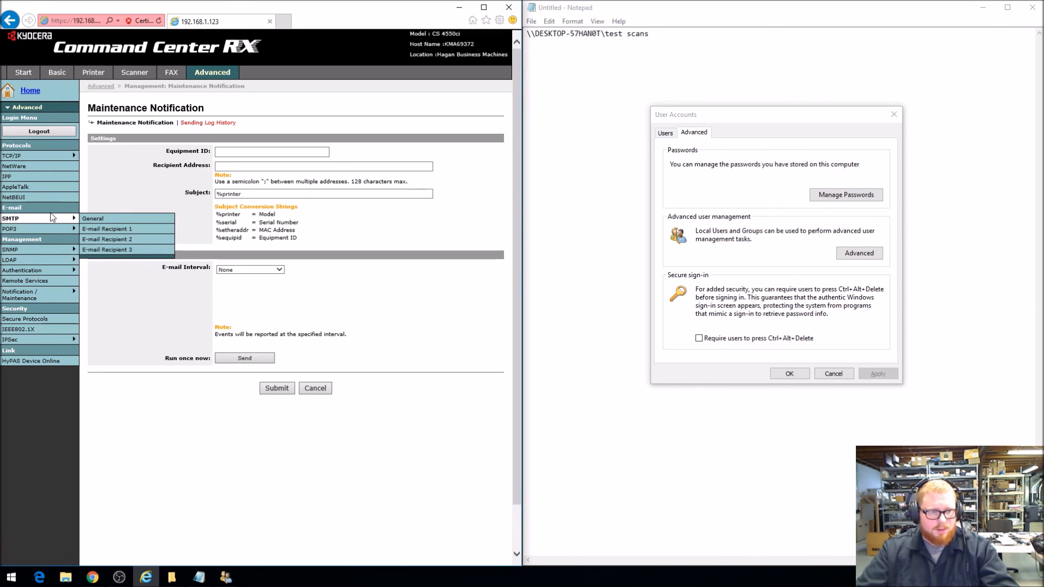
left_click(101, 230)
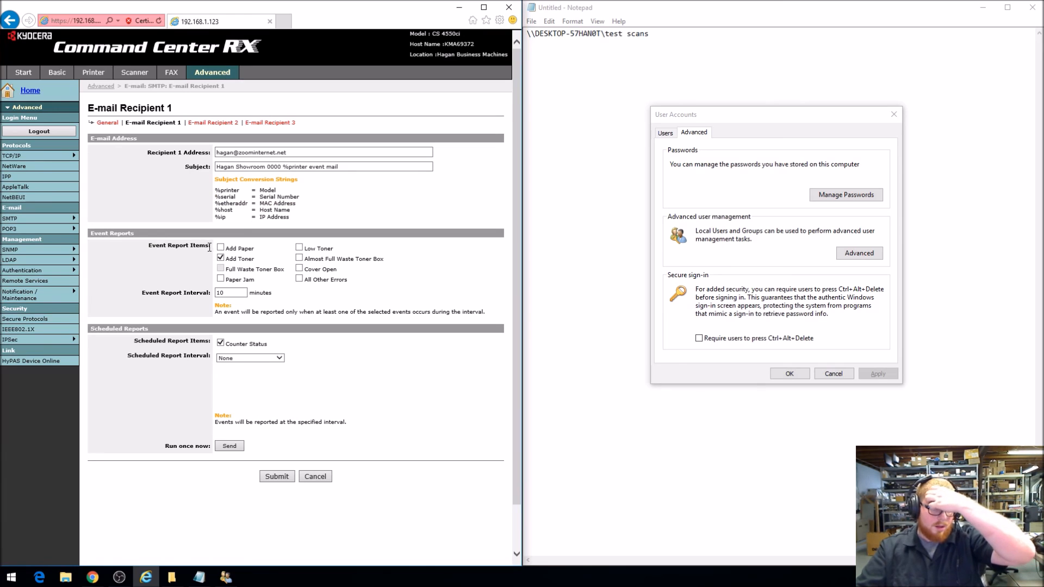
left_click(242, 446)
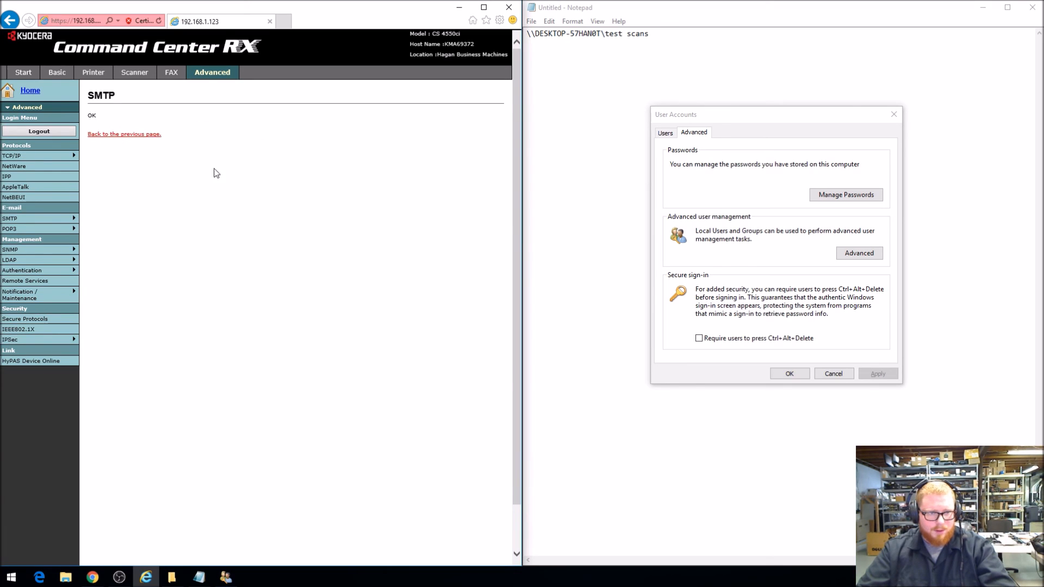
left_click(127, 134)
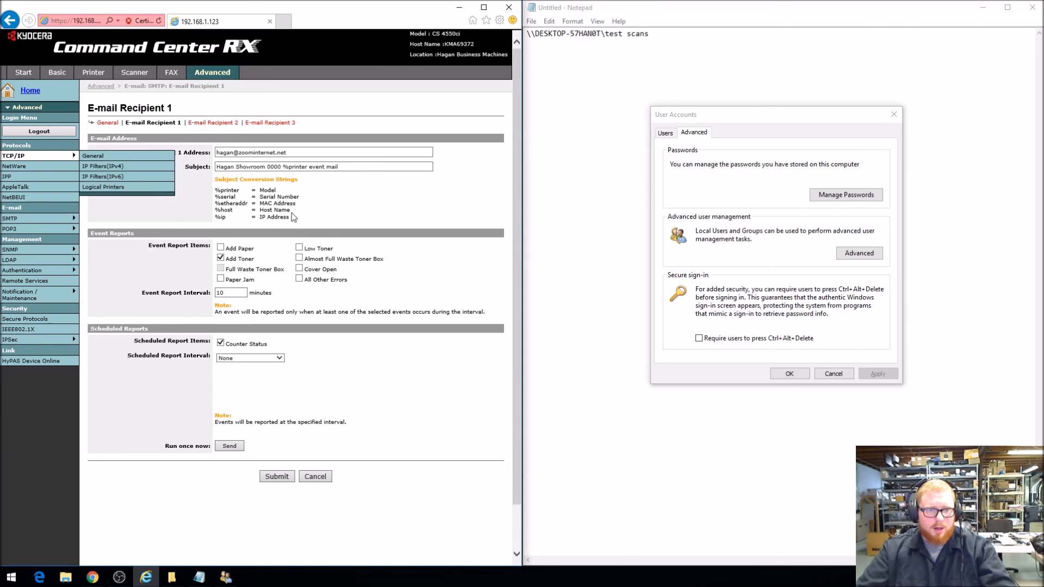
Synchronize the copier's clock with the time.windows.com time server and check the synchronization status
left_click(61, 74)
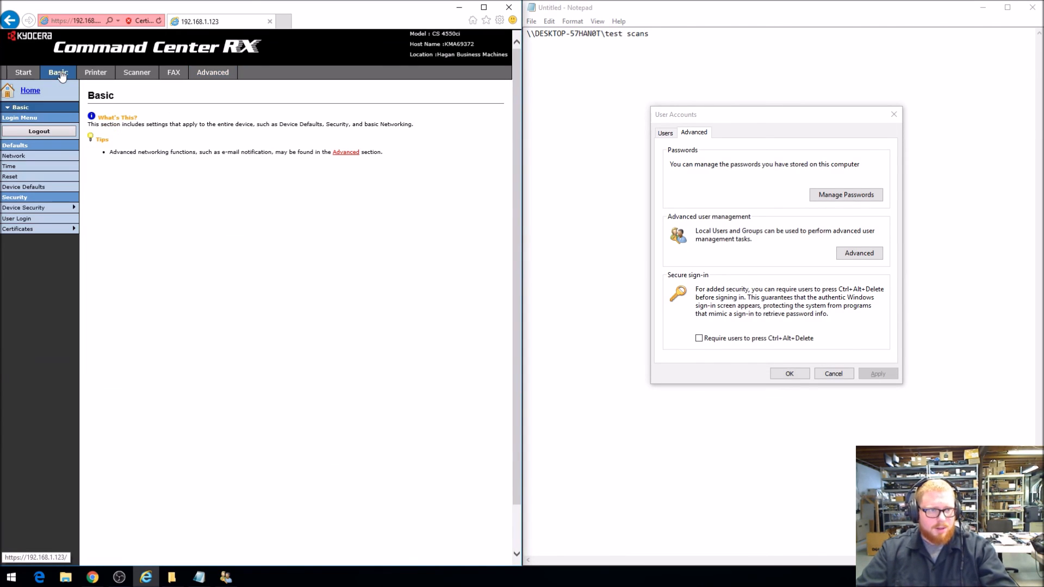
left_click(10, 166)
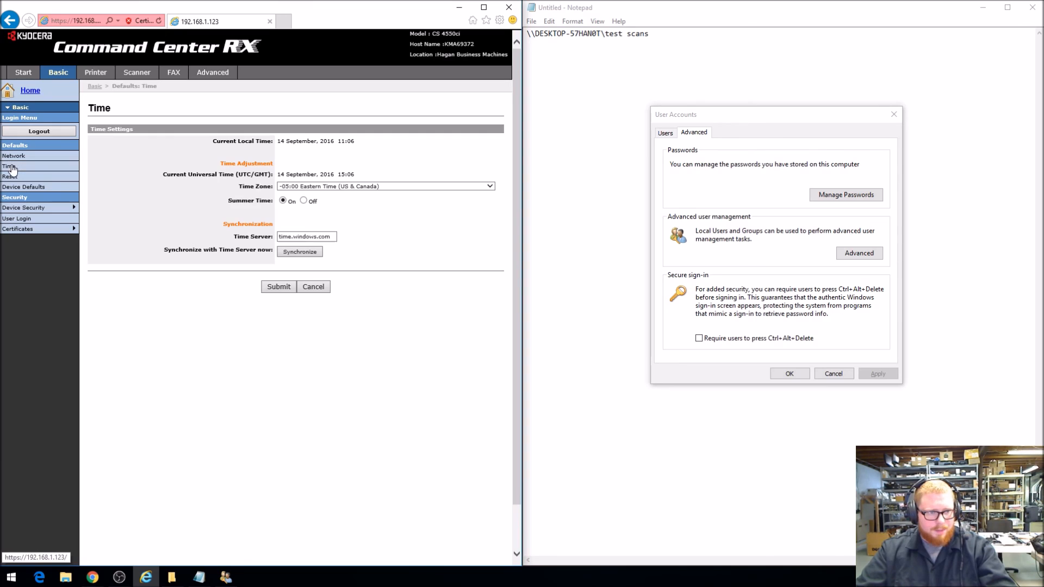
left_click(302, 252)
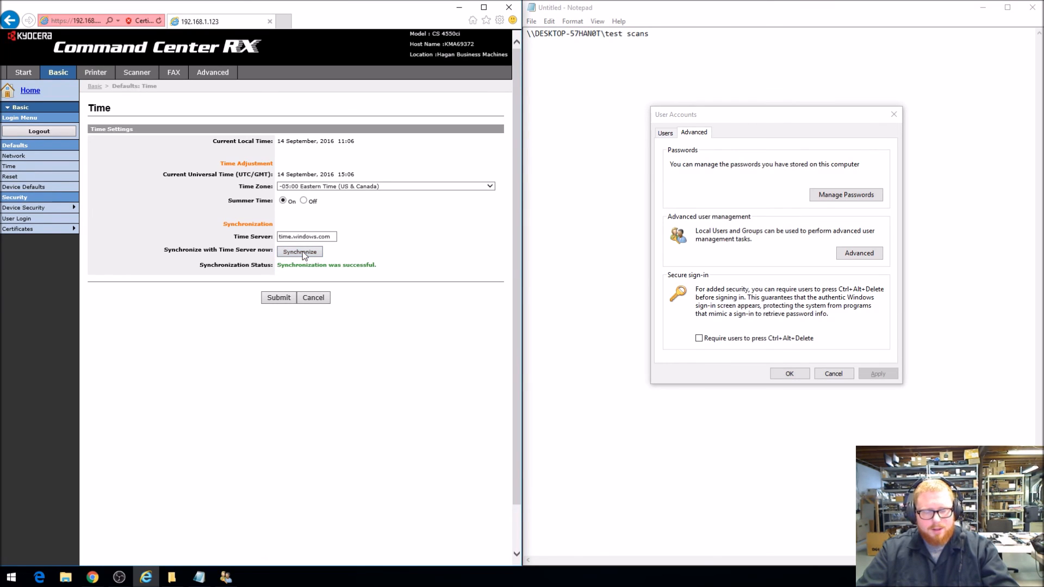
left_click_drag(381, 269, 312, 266)
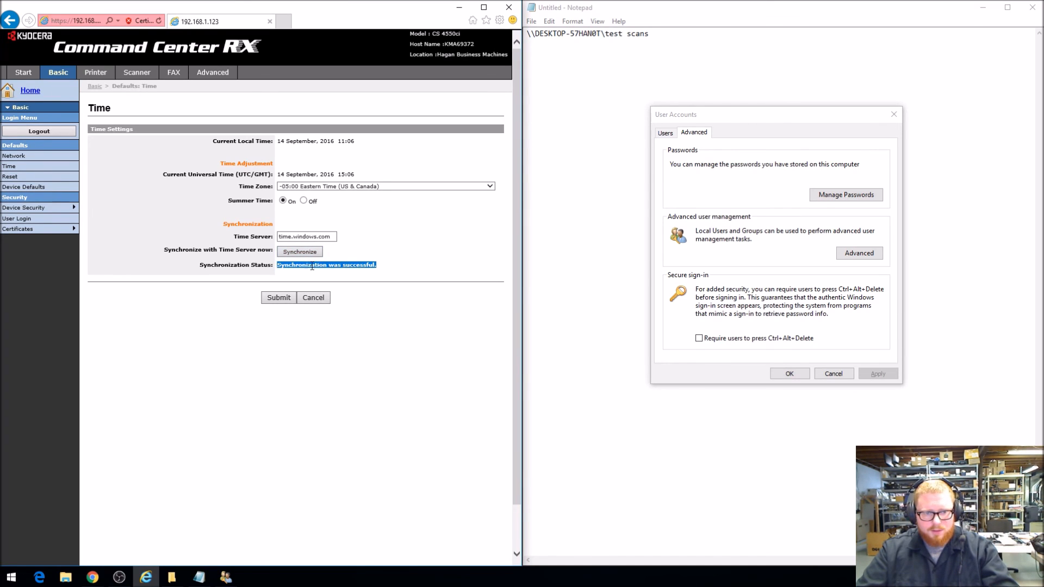
left_click(337, 256)
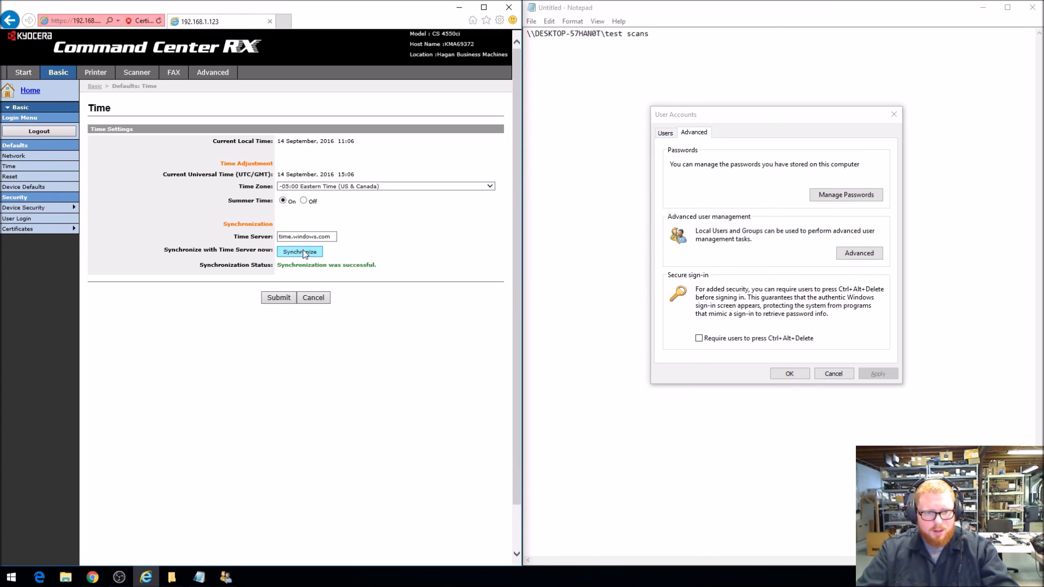
mouse_move(380, 267)
left_mouse_down()
mouse_move(276, 267)
mouse_move(367, 271)
left_mouse_up()
left_click(295, 278)
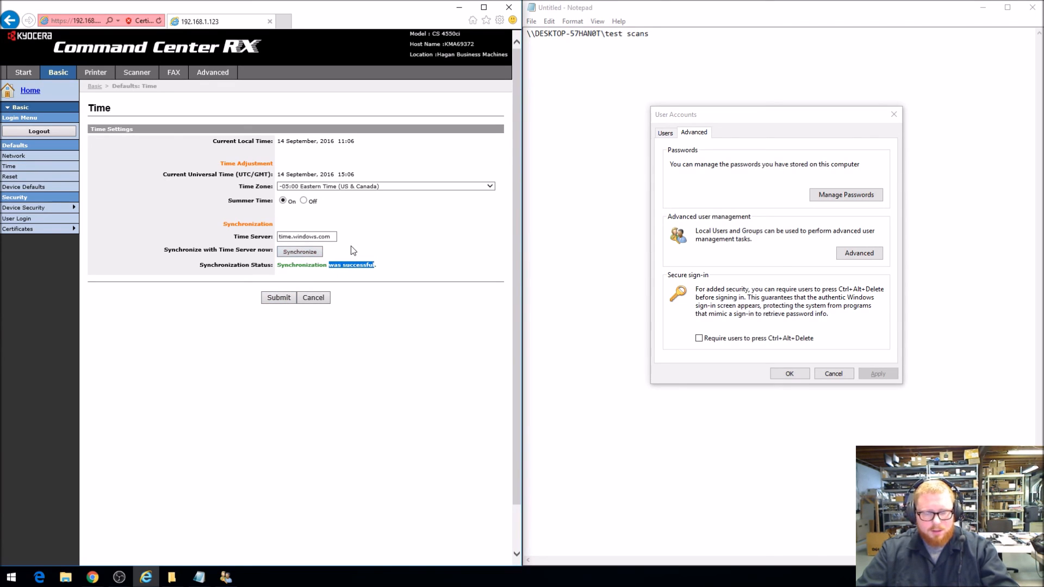
left_click(336, 263)
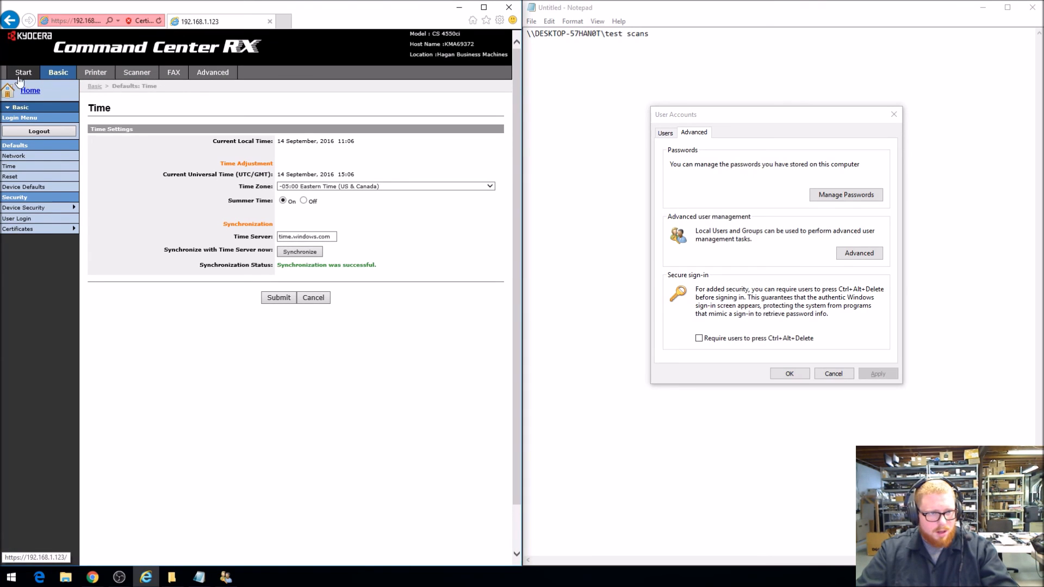
Return to the overview of the copier's advanced network settings
left_click(212, 72)
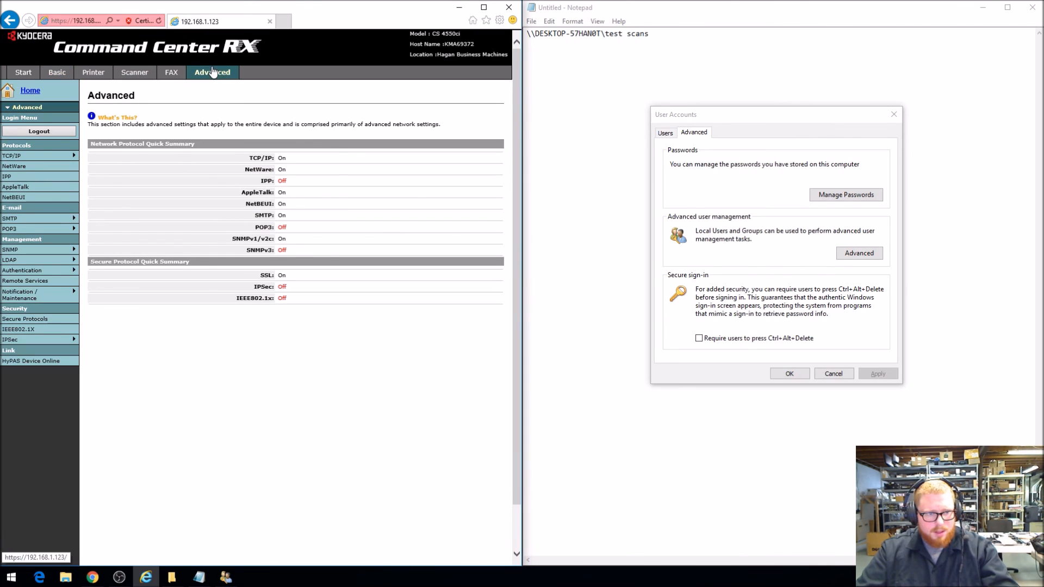